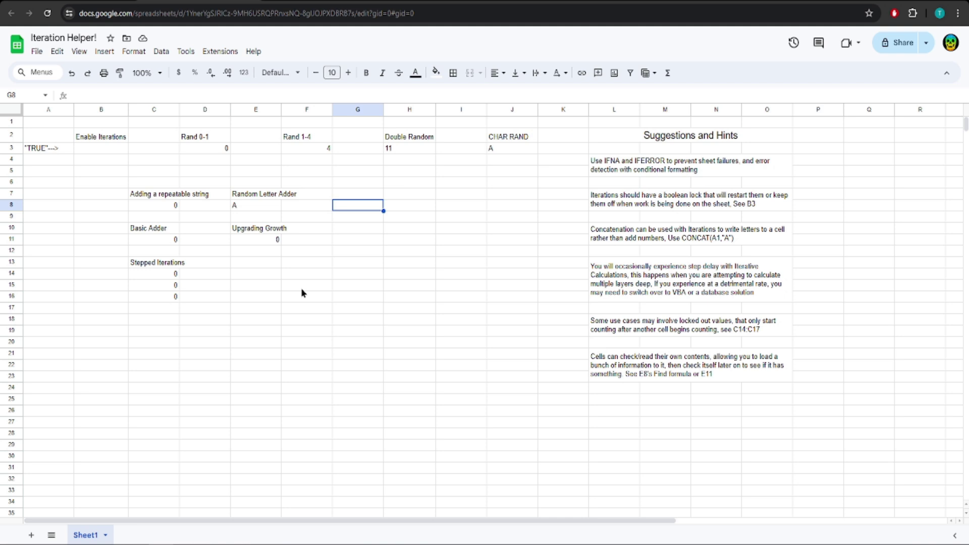
Open the spreadsheet's calculation settings and set iterative calculation to On
click(36, 51)
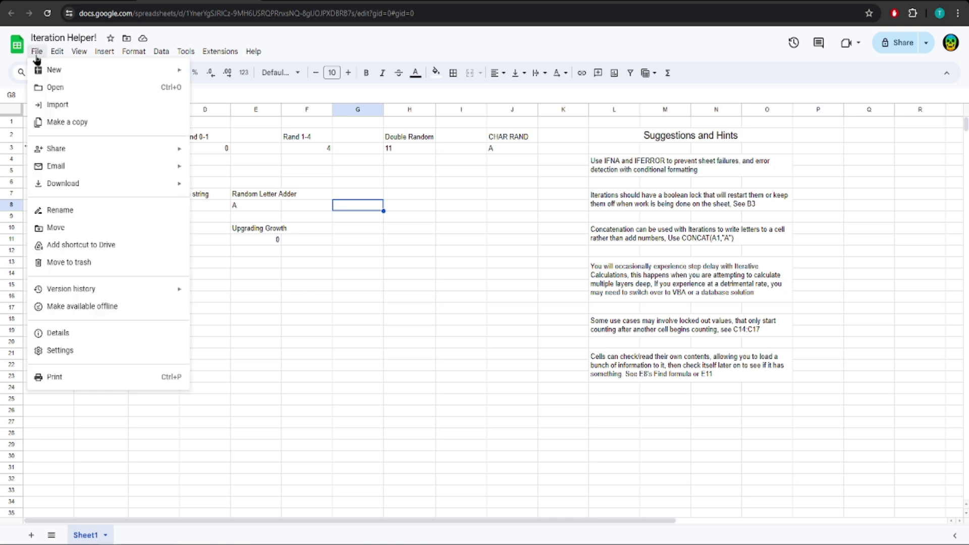
click(60, 351)
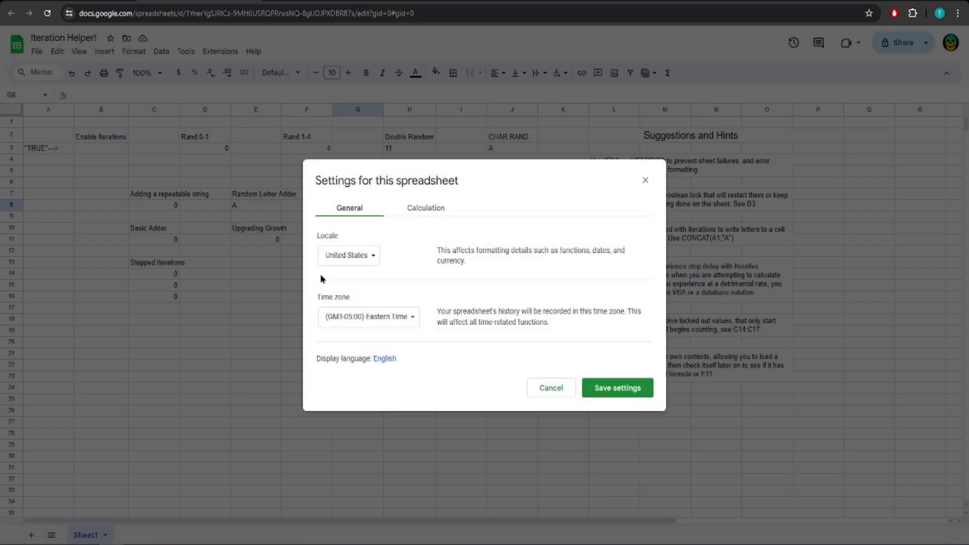
click(426, 209)
click(341, 318)
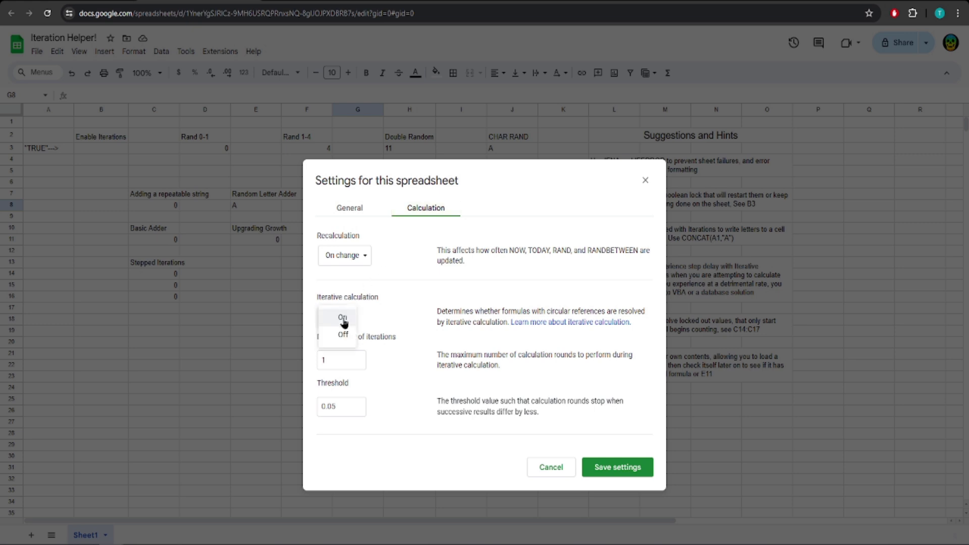
click(340, 335)
click(335, 318)
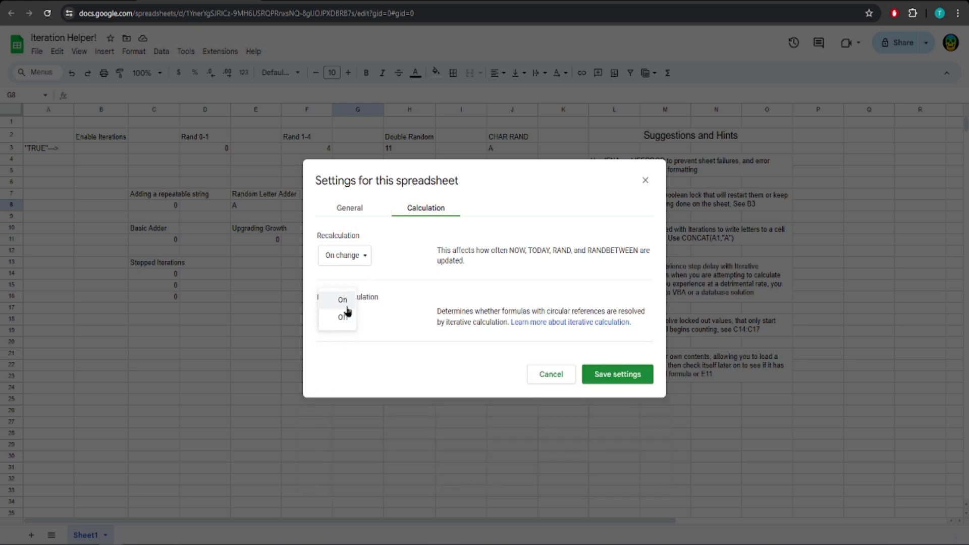
click(337, 300)
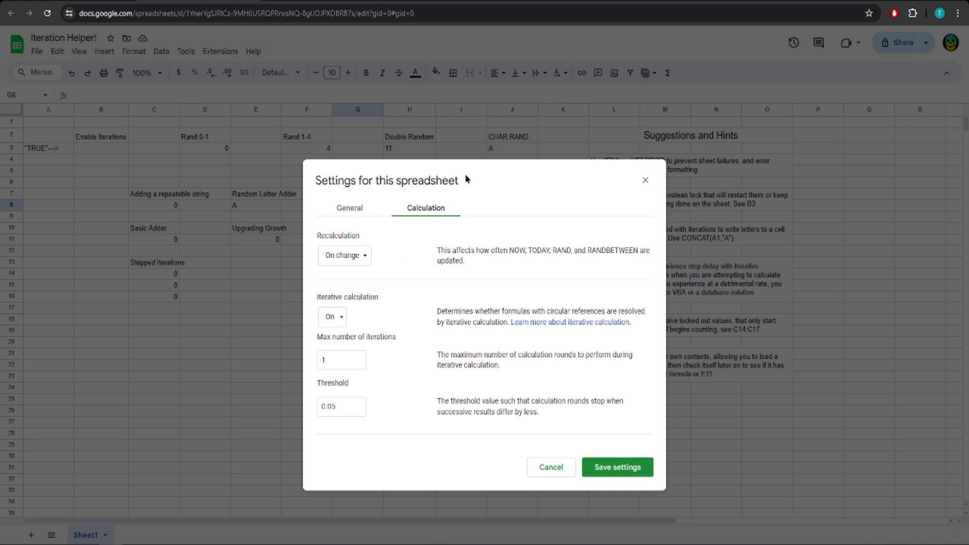
Set the maximum number of iterations to 50
drag(340, 359, 303, 363)
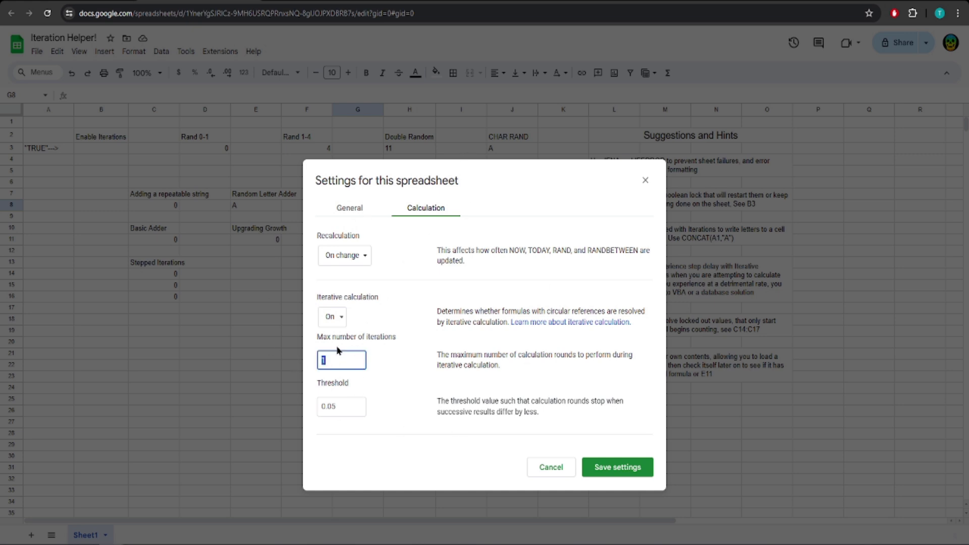
text(50)
click(412, 339)
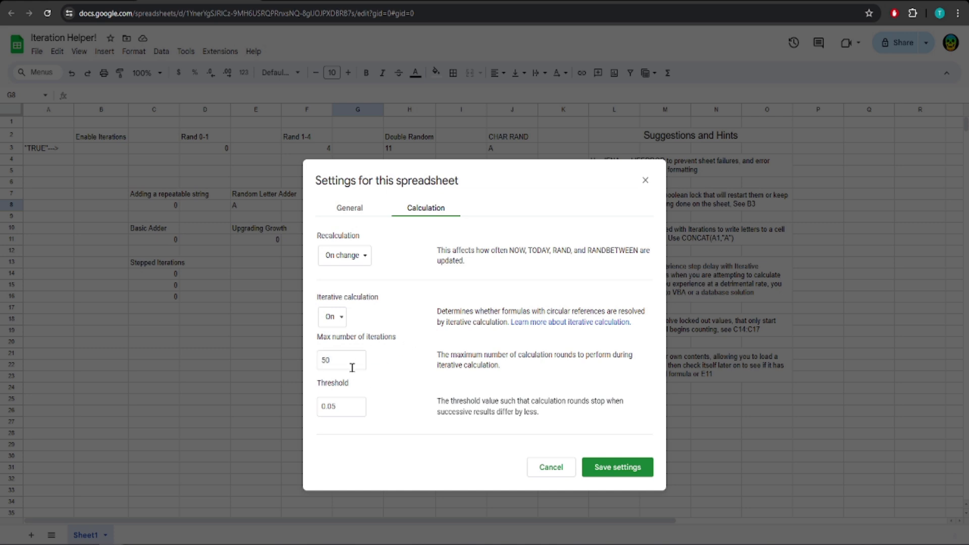
Set the maximum number of iterations to 1 and review that setting's description
double_click(333, 359)
text(1)
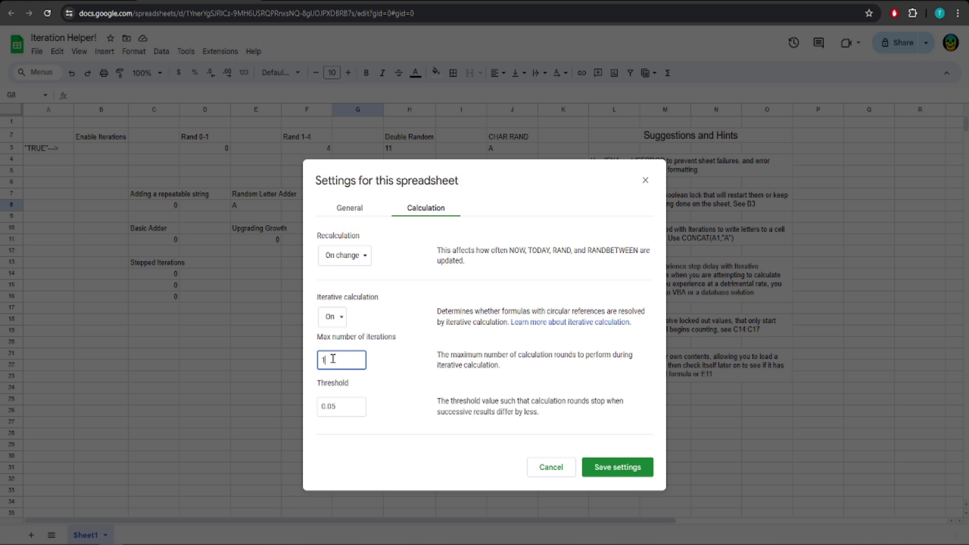
click(400, 362)
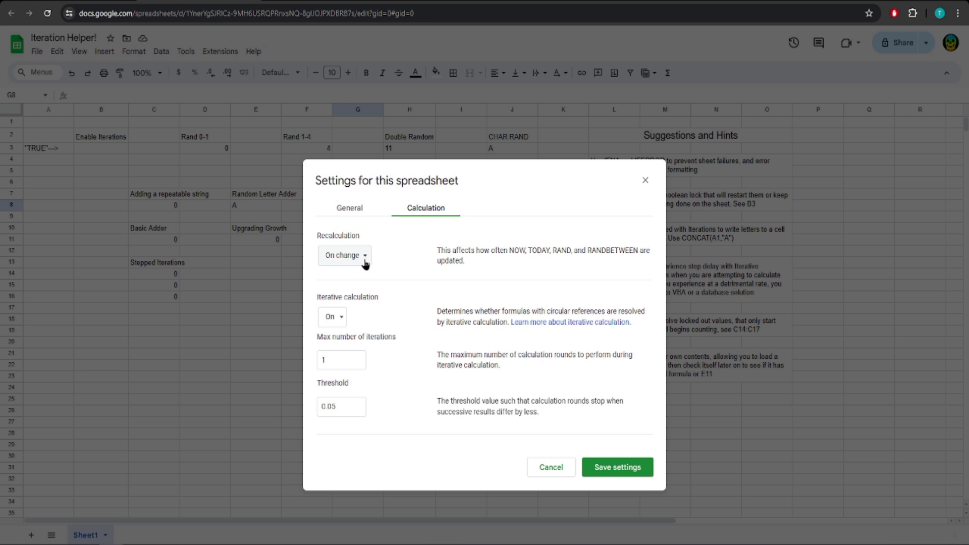
drag(434, 356, 579, 379)
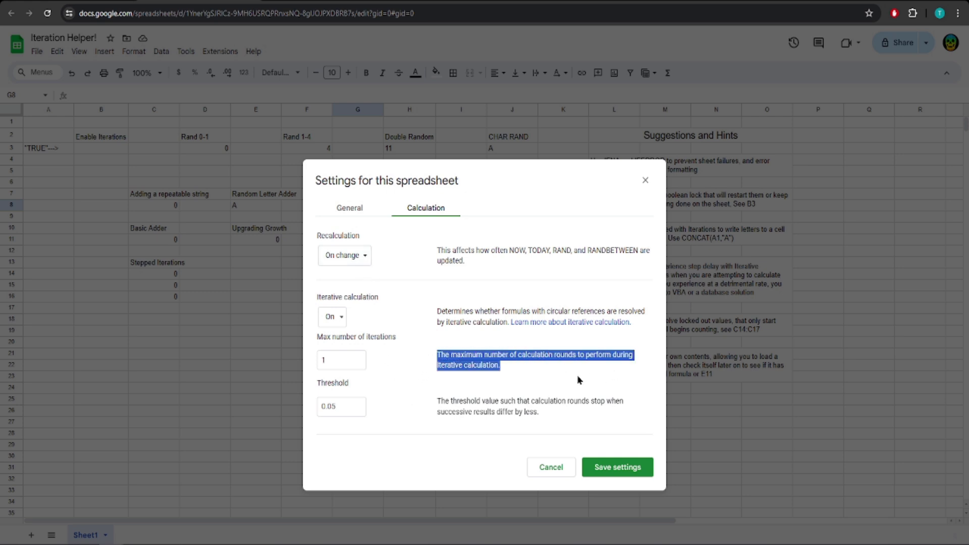
click(534, 369)
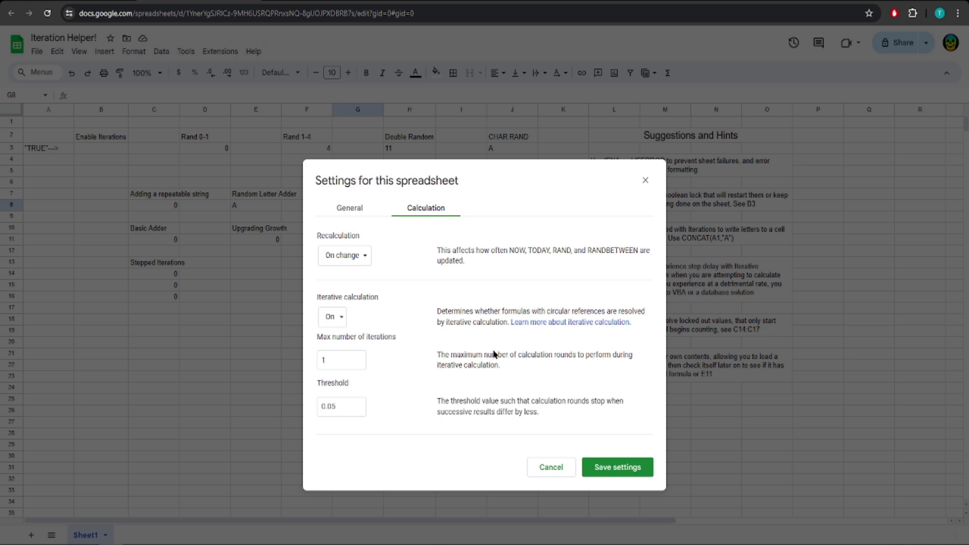
Try 100 as the maximum number of iterations, and restore it to 1
double_click(345, 360)
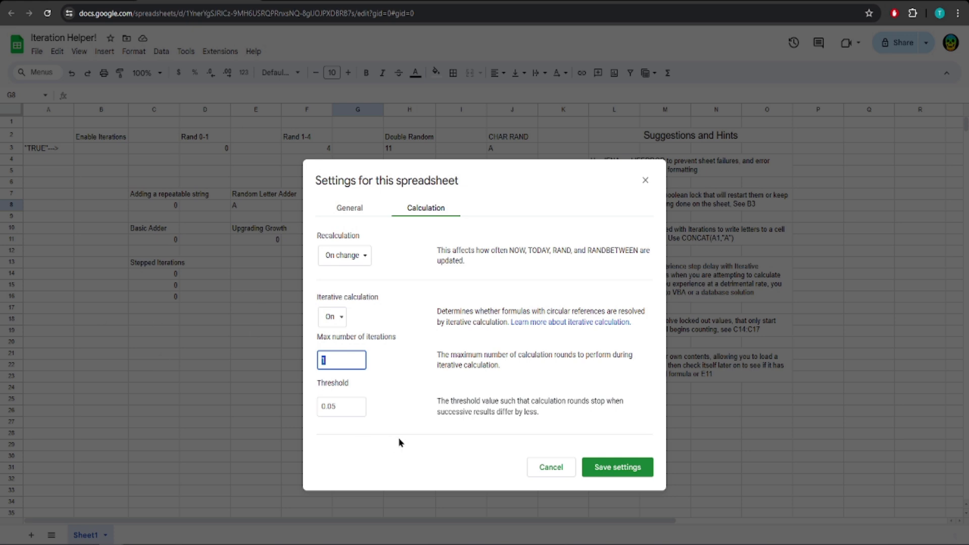
text(1)
text(00)
key(BackSpace)
key(BackSpace)
click(425, 314)
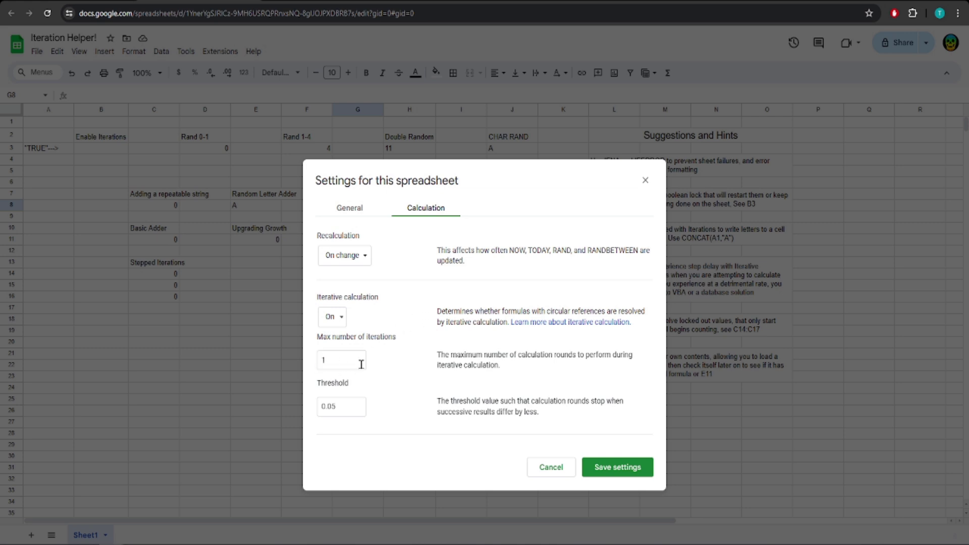
Keep recalculation at On change and the threshold at 0.05, and save the calculation settings
click(357, 258)
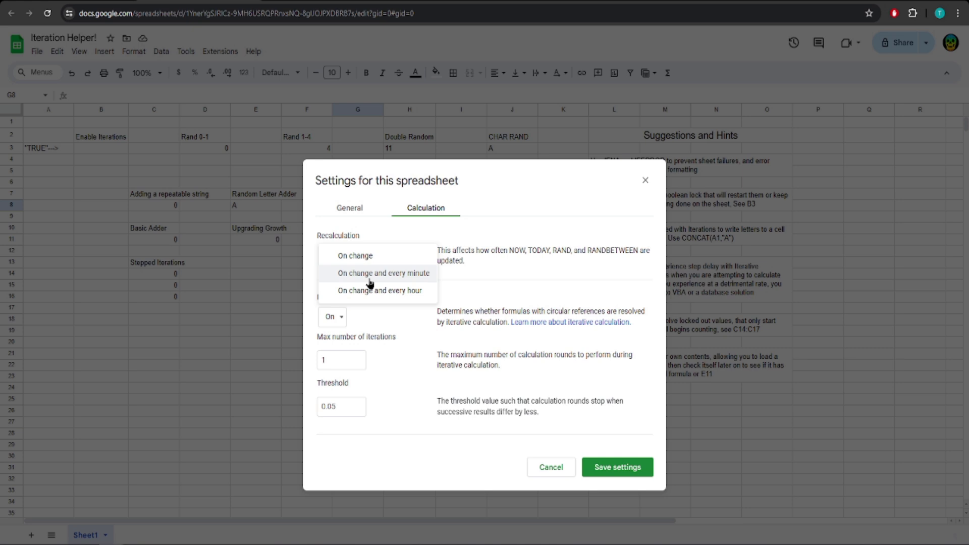
click(380, 257)
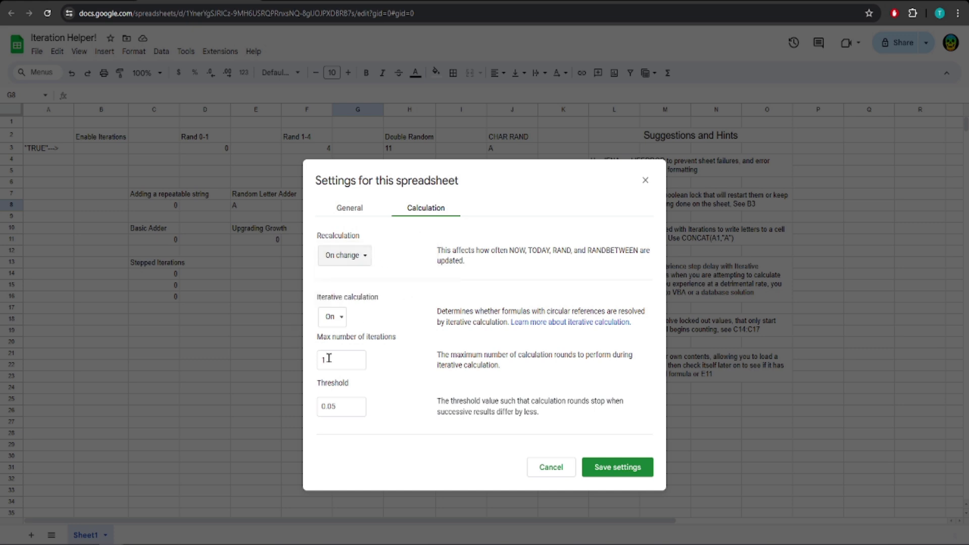
drag(337, 407, 284, 412)
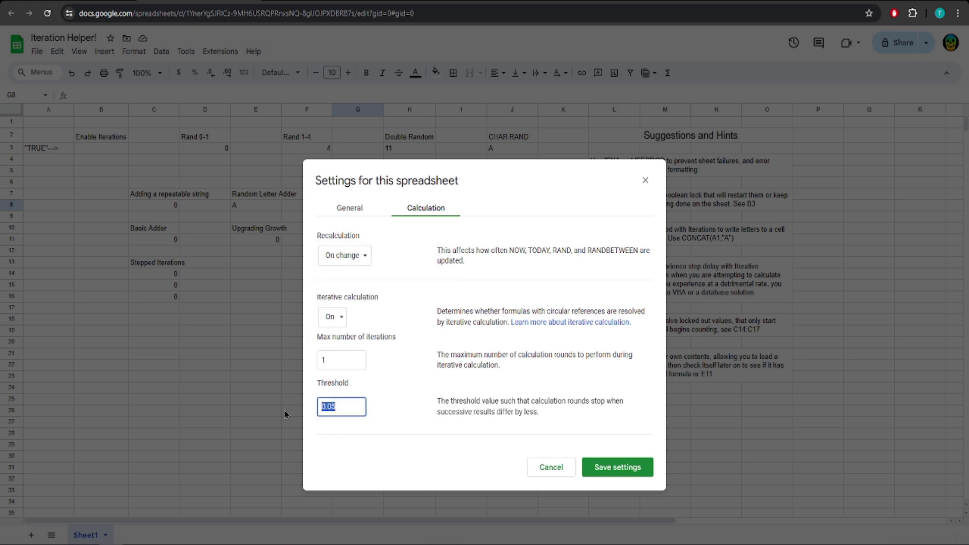
click(406, 399)
click(340, 404)
double_click(340, 404)
click(411, 383)
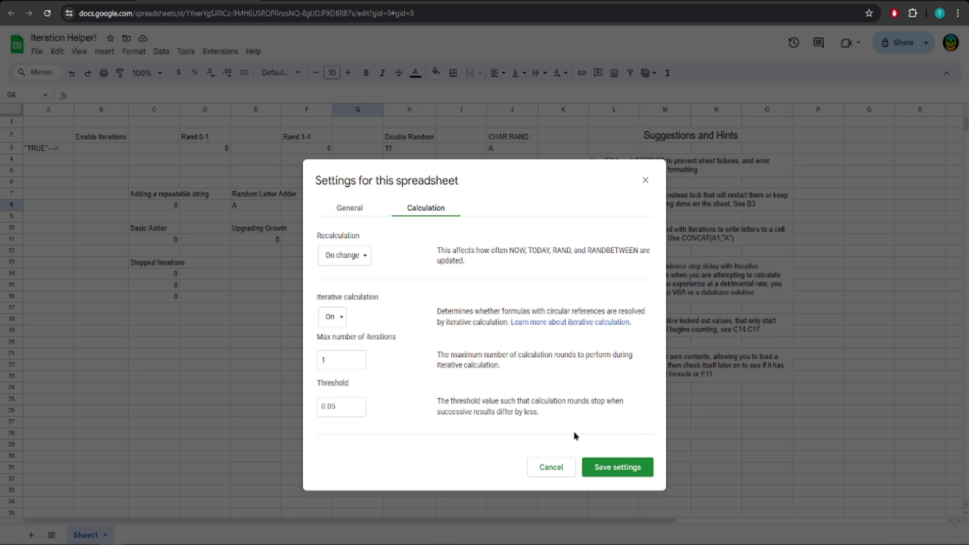
click(628, 466)
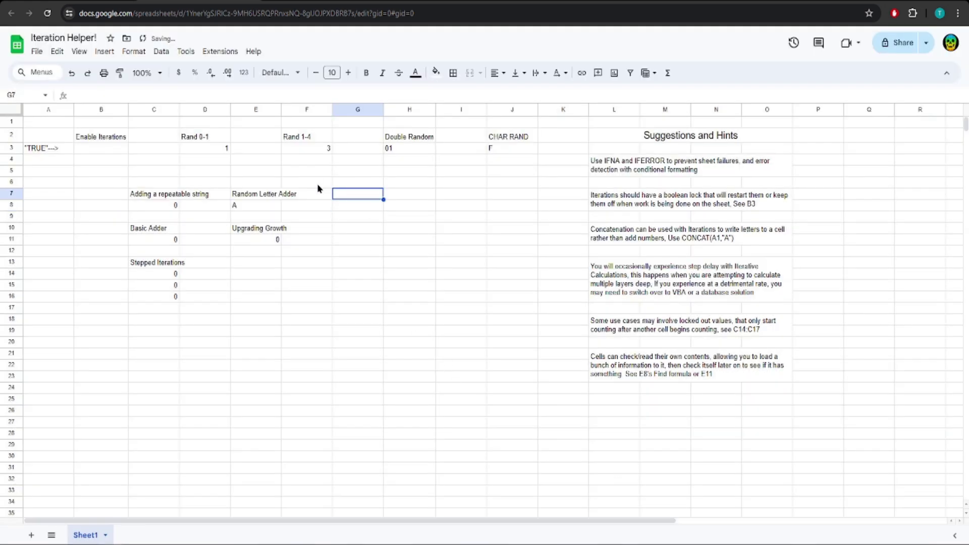
Look over the iteration examples, the Suggestions and Hints list, the Enable Iterations cell and the random generators in rows 2 and 3
click(271, 162)
drag(144, 202, 280, 312)
click(432, 285)
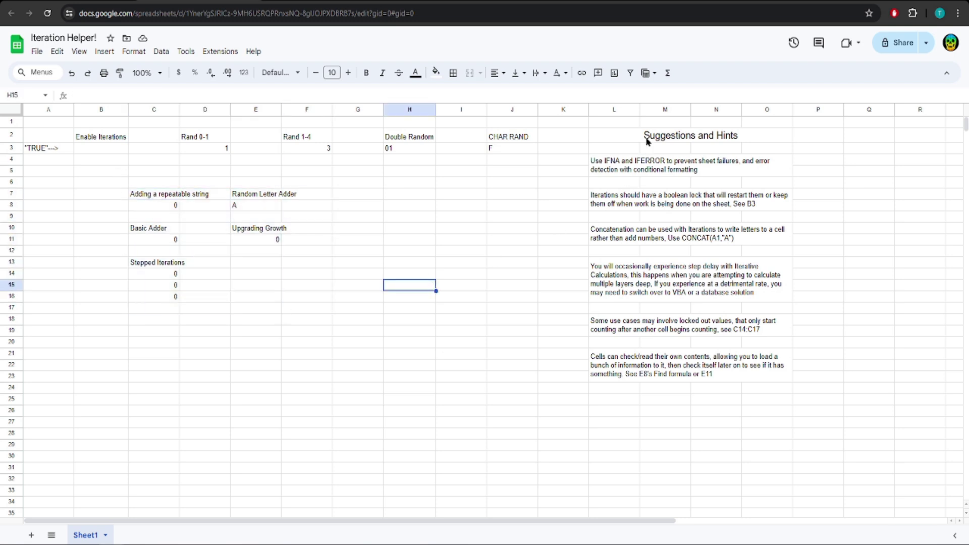
drag(644, 137, 660, 394)
click(390, 309)
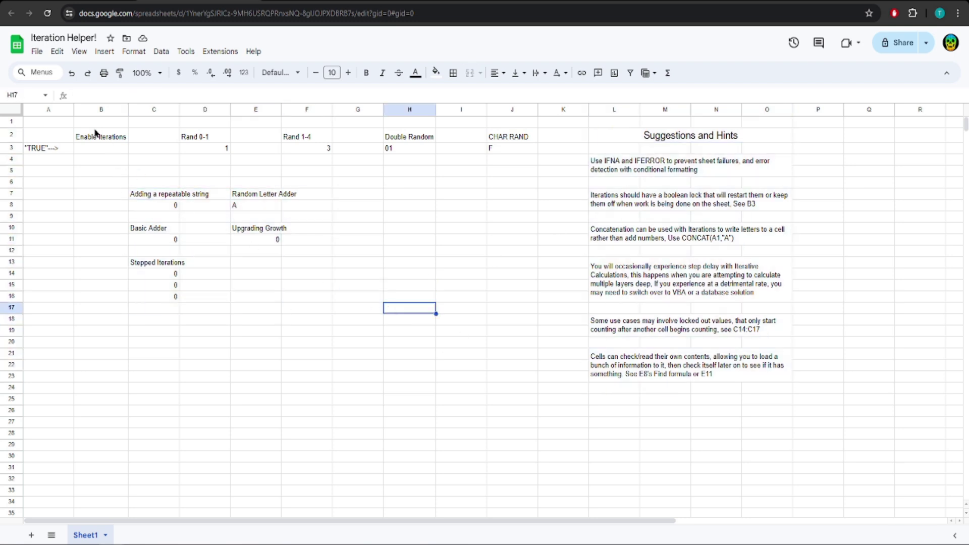
drag(96, 135, 513, 151)
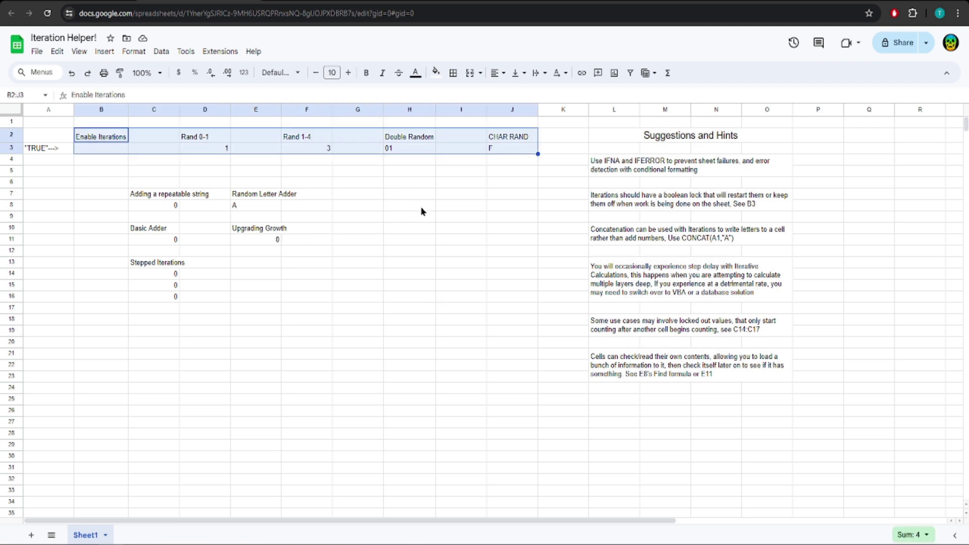
click(358, 194)
drag(101, 137, 108, 152)
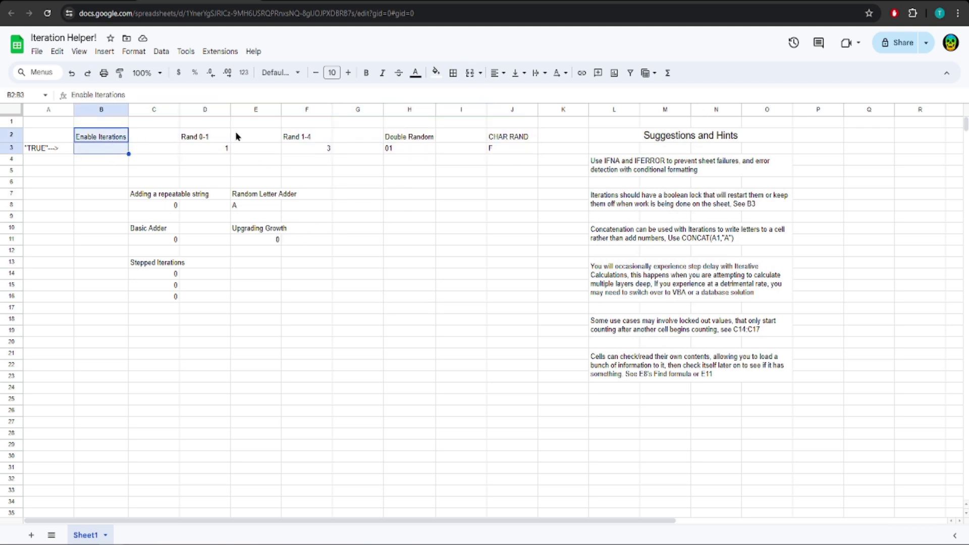
drag(202, 136, 512, 150)
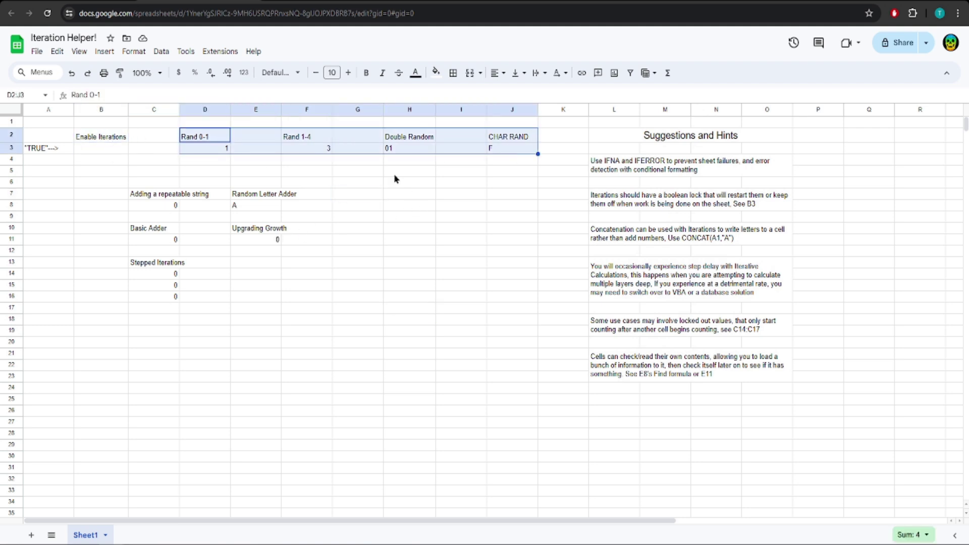
click(379, 206)
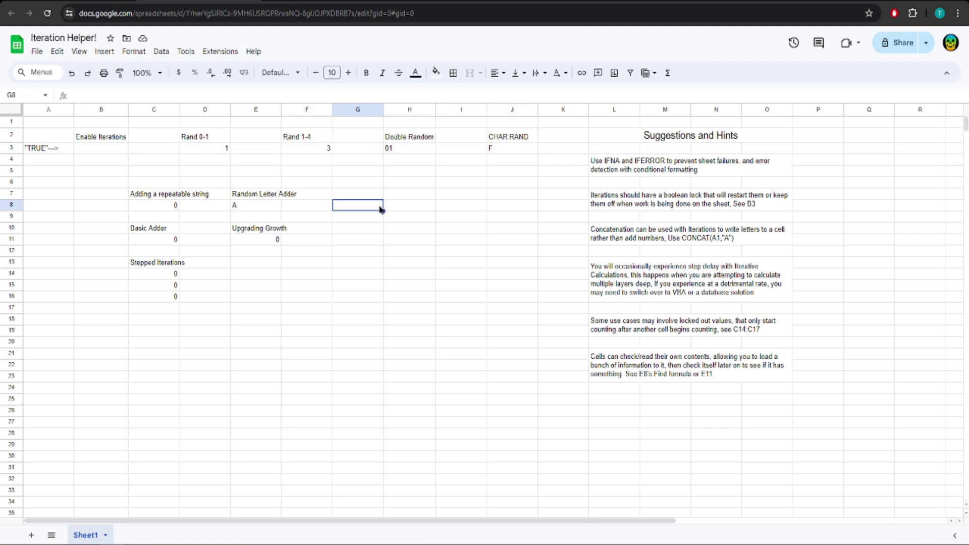
Examine the random generator formulas under Rand 0-1, Rand 1-4, Double Random and CHAR RAND, including how Double Random joins its two parts
click(213, 134)
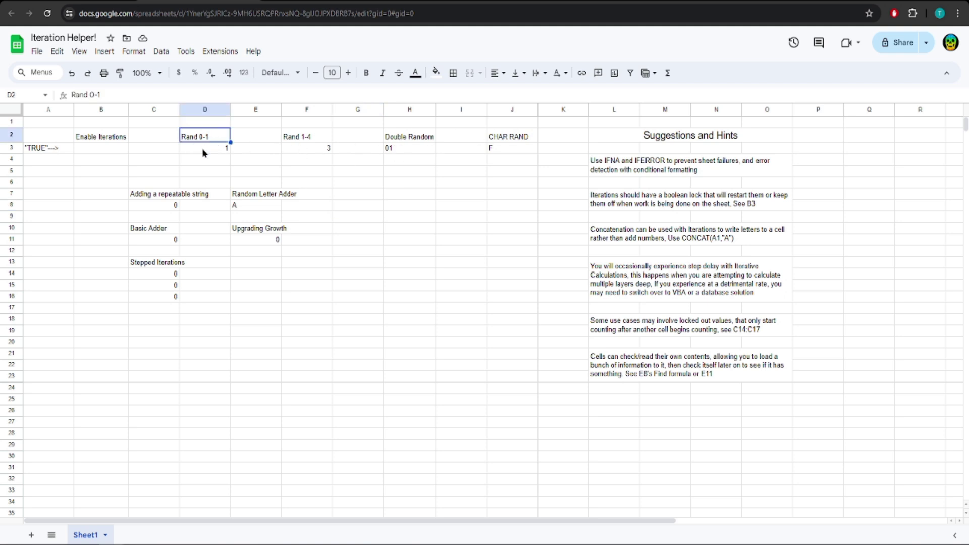
click(204, 152)
click(306, 150)
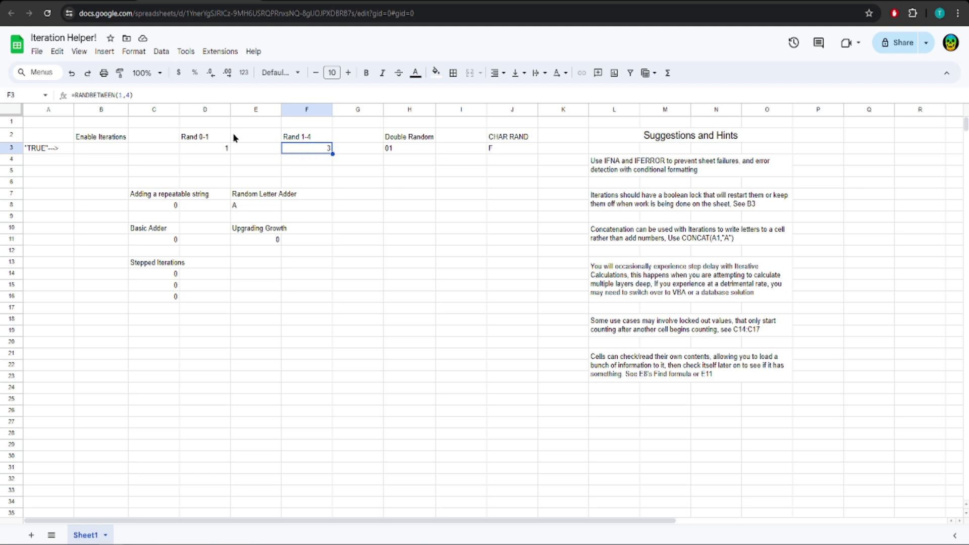
click(388, 151)
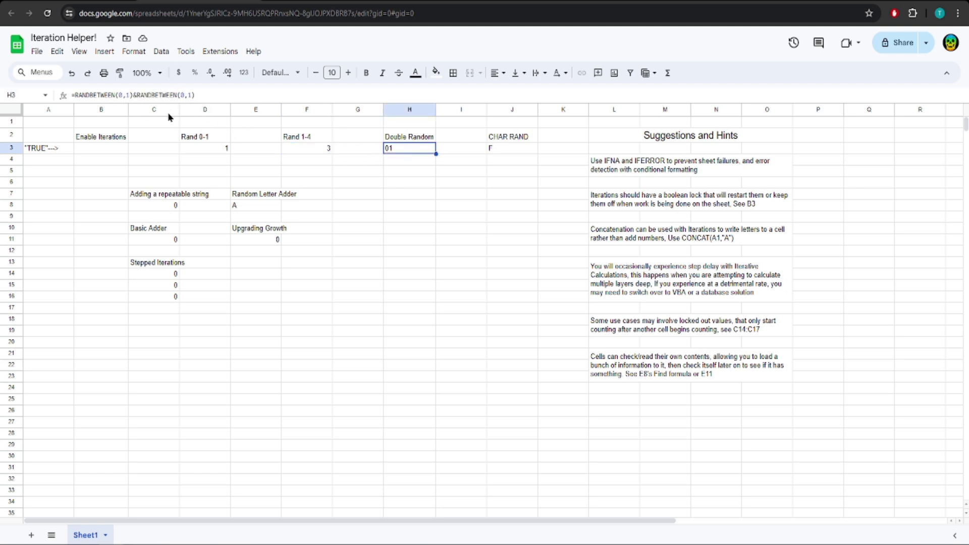
drag(75, 96, 138, 95)
click(135, 95)
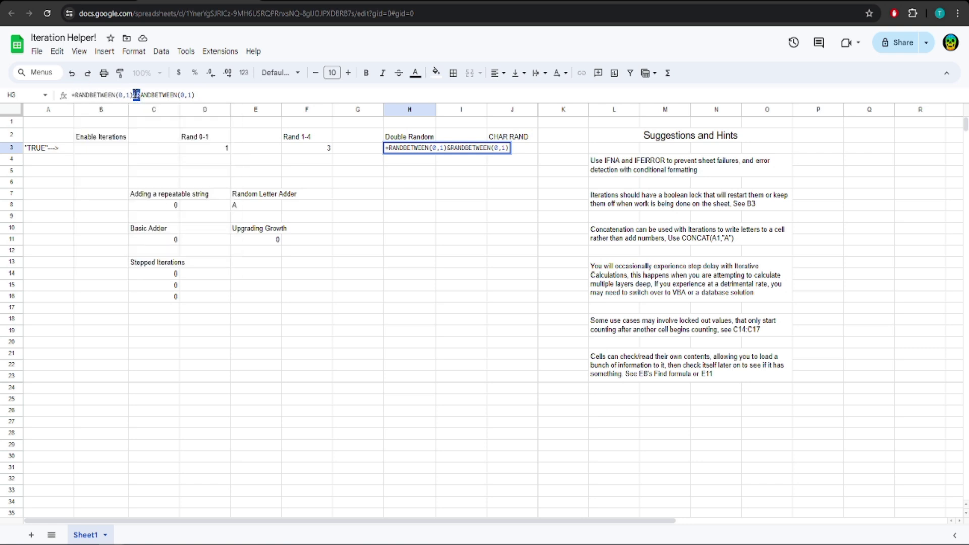
click(135, 95)
click(357, 170)
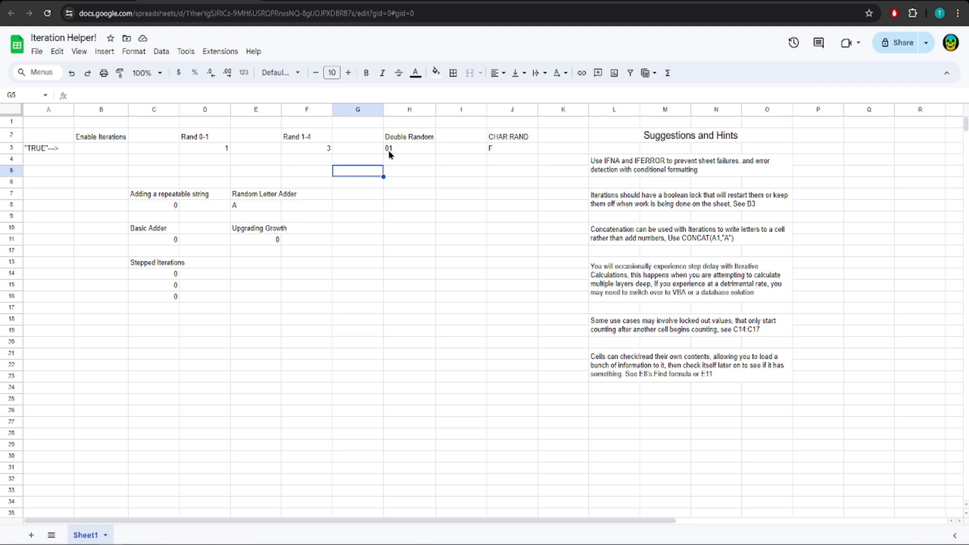
click(415, 152)
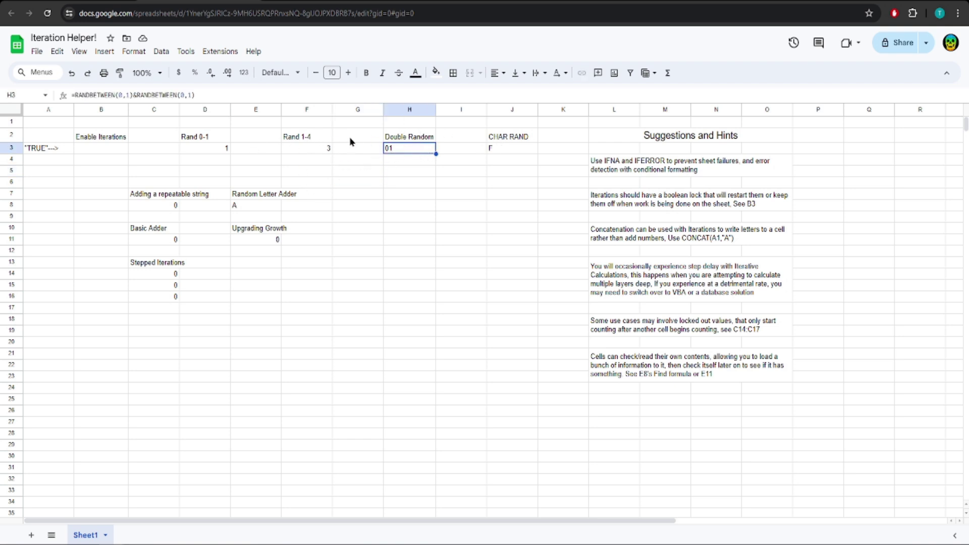
click(502, 147)
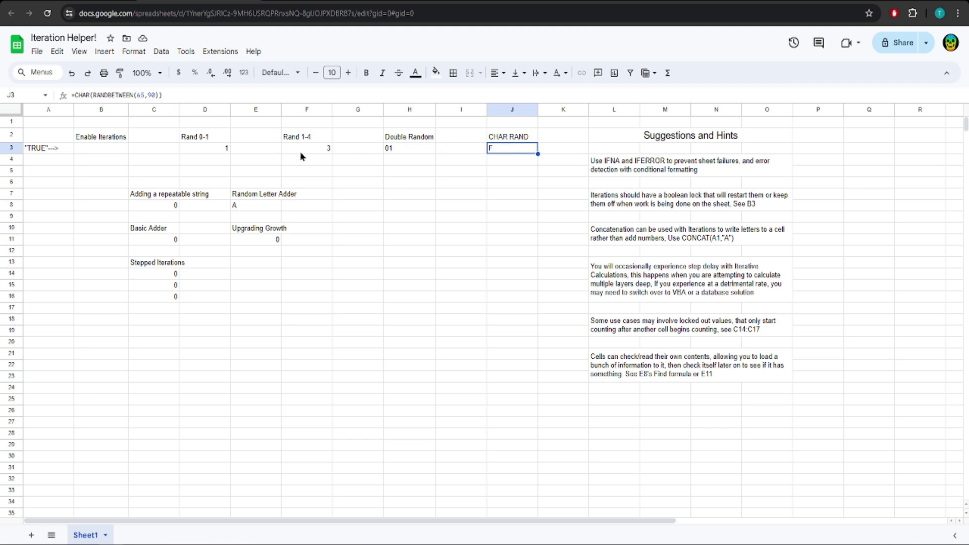
Review the Random Letter Adder formula in E8, the hints on error prevention and boolean locks, and the Enable Iterations cell B3
click(247, 206)
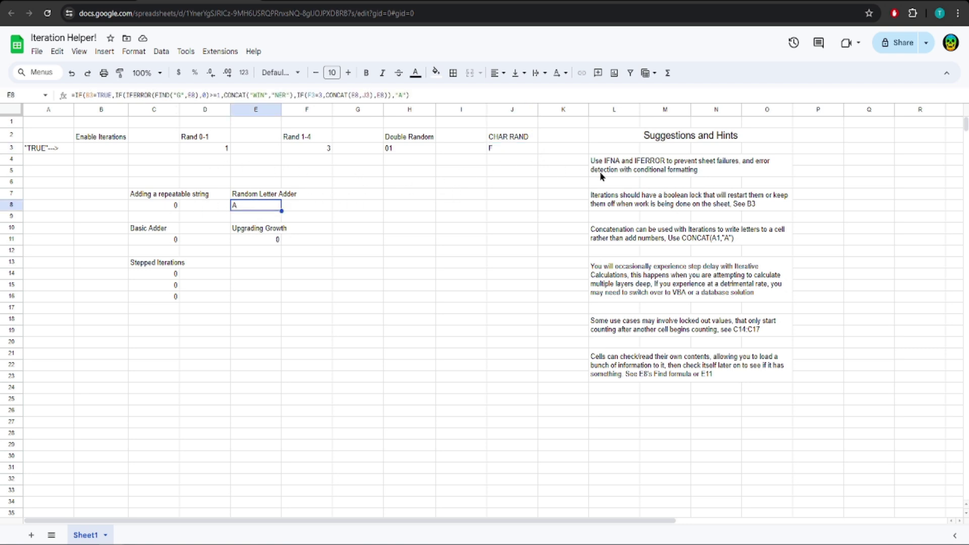
drag(621, 172, 625, 199)
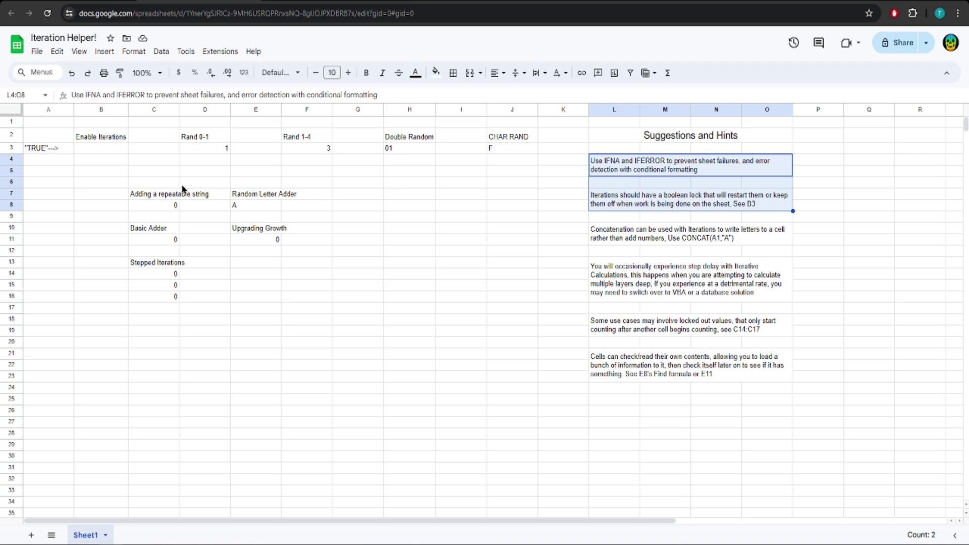
click(92, 149)
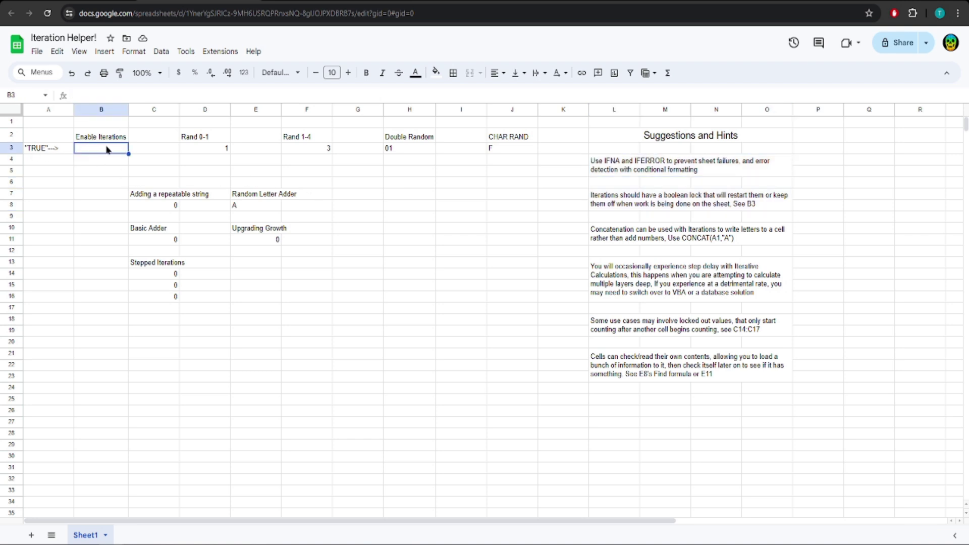
click(622, 200)
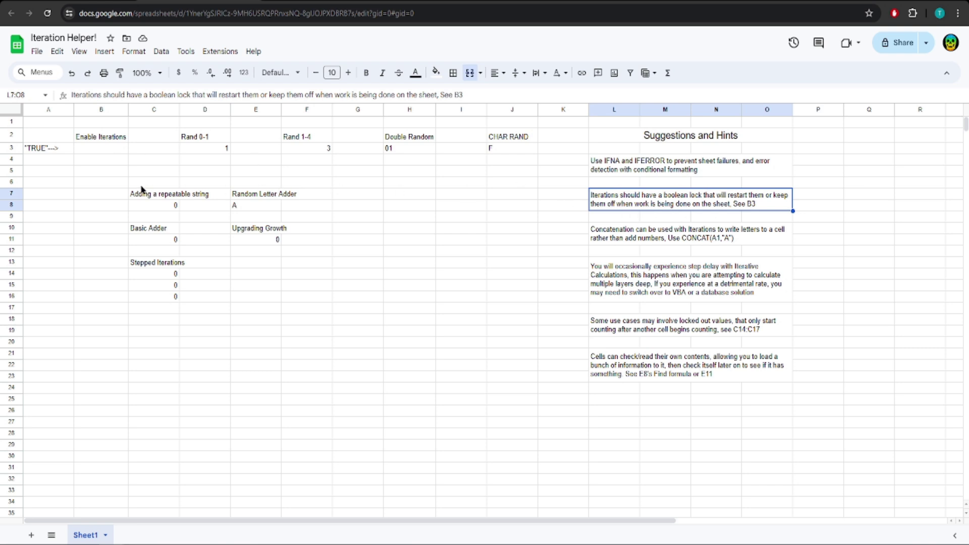
Review the hint about IFNA and IFERROR, the formula in C8, and the IFERROR part of the Random Letter Adder formula in E8
click(110, 151)
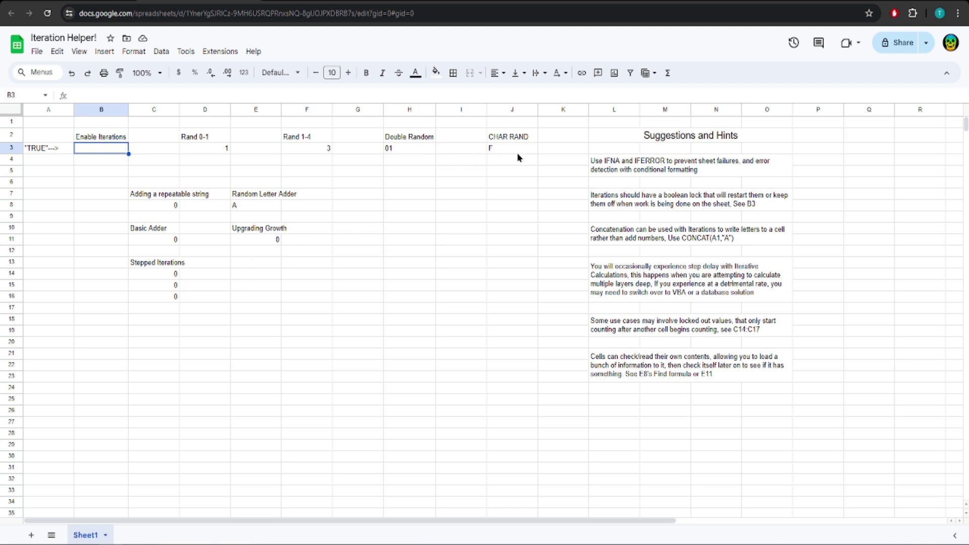
click(621, 163)
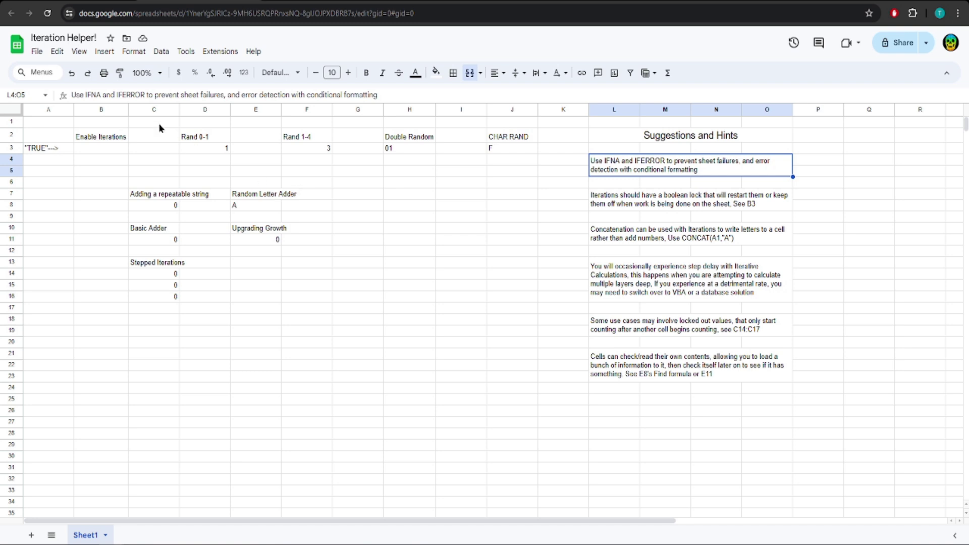
click(117, 95)
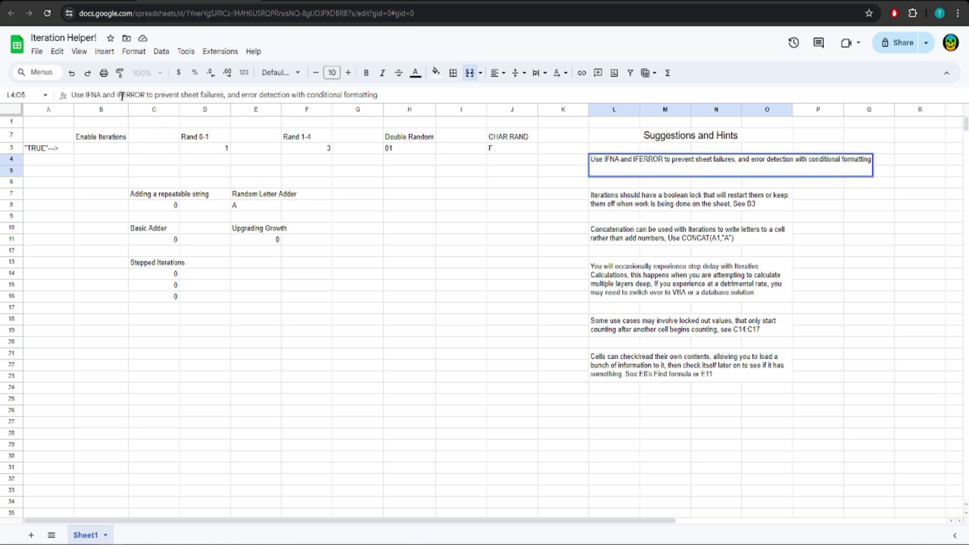
click(148, 208)
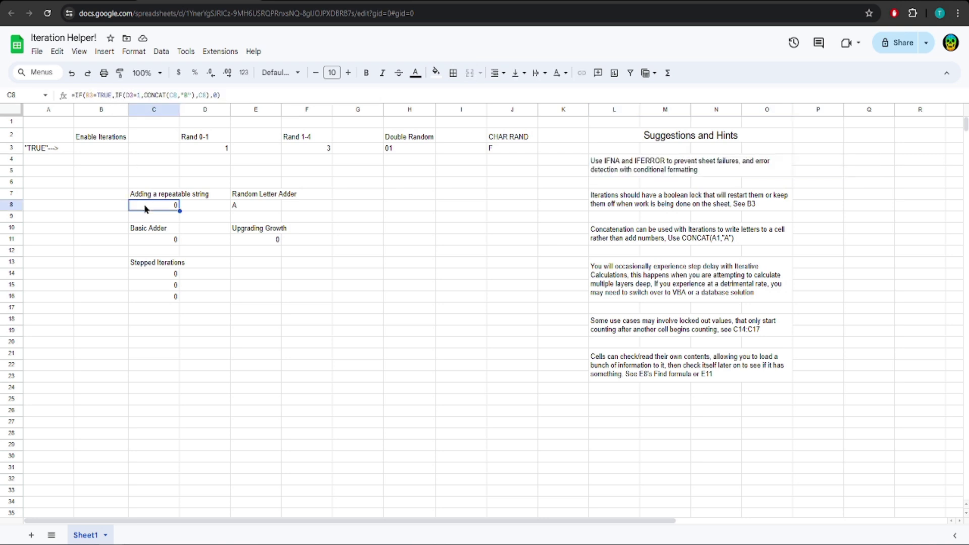
click(258, 208)
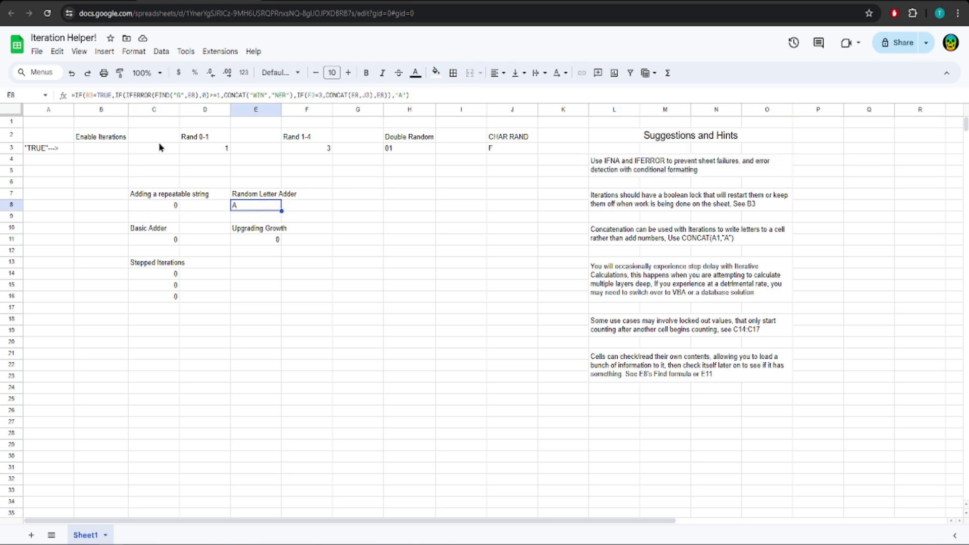
double_click(129, 95)
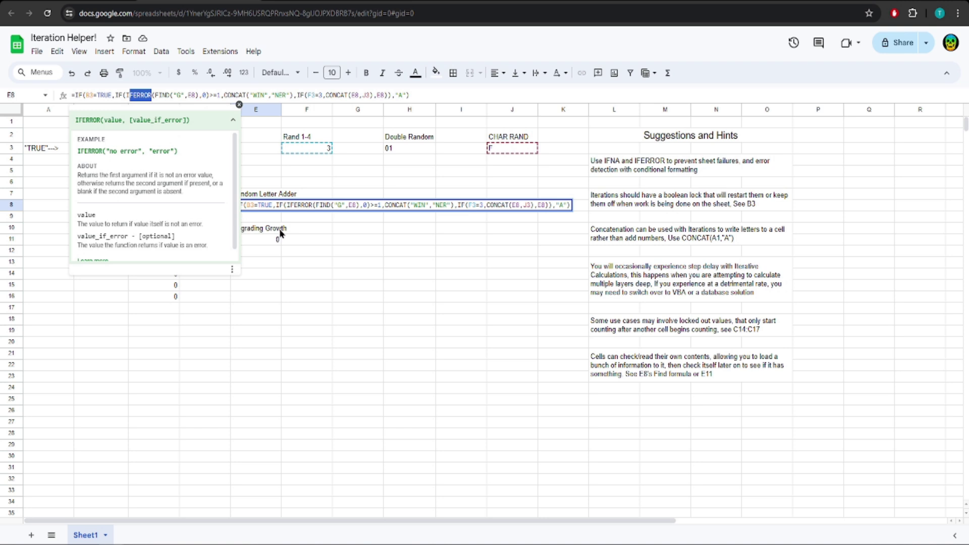
key(Escape)
Examine the Upgrading Growth formula in E11, the first Stepped Iterations formula in C14, and the IFNA wrapper in Basic Adder cell C11
click(240, 232)
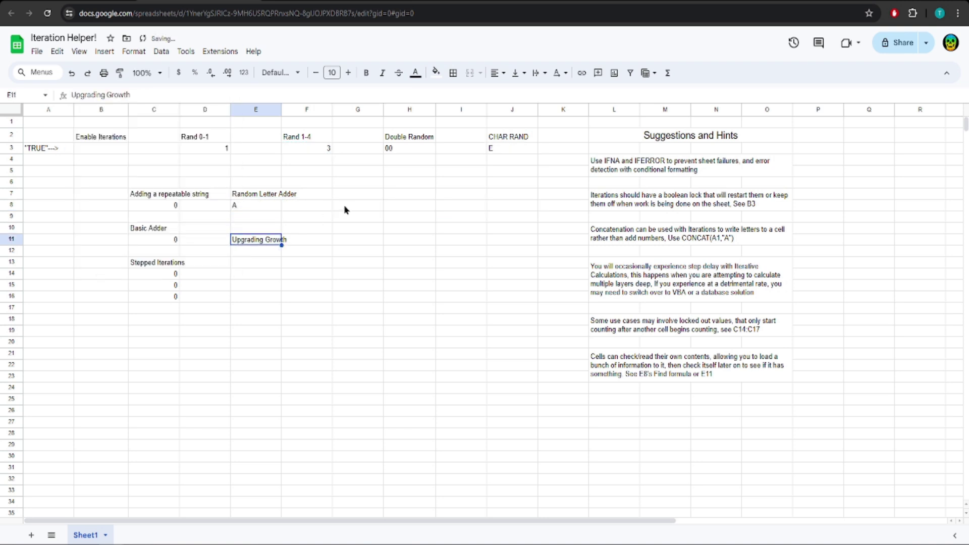
click(255, 241)
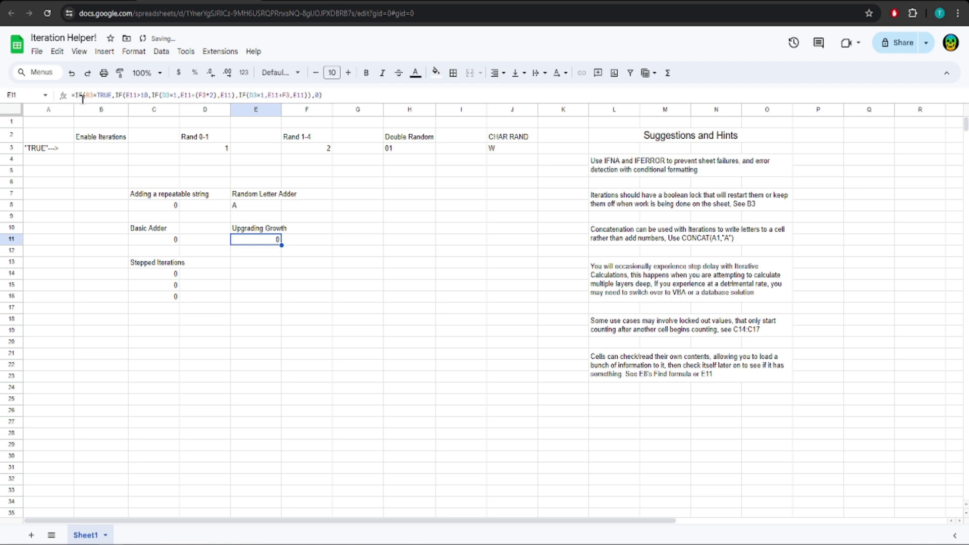
click(169, 275)
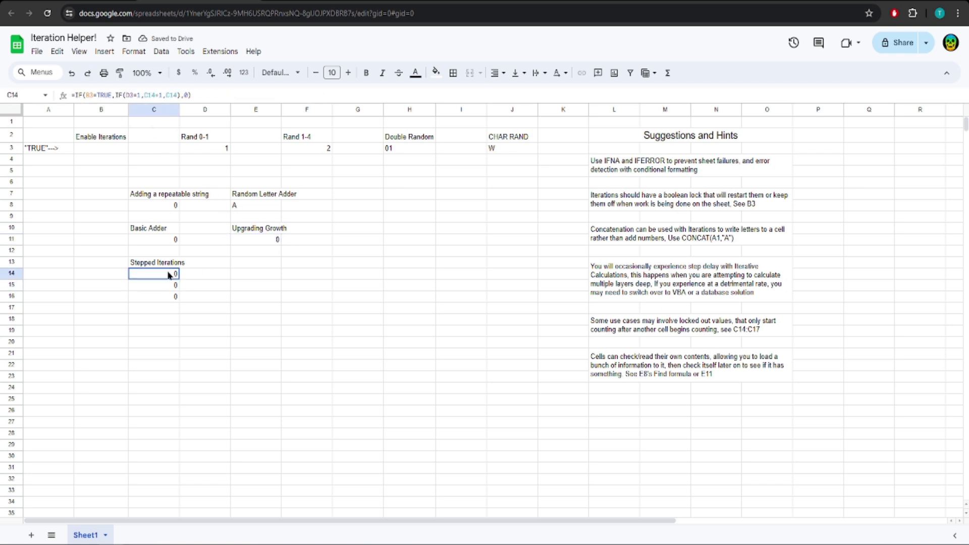
click(161, 239)
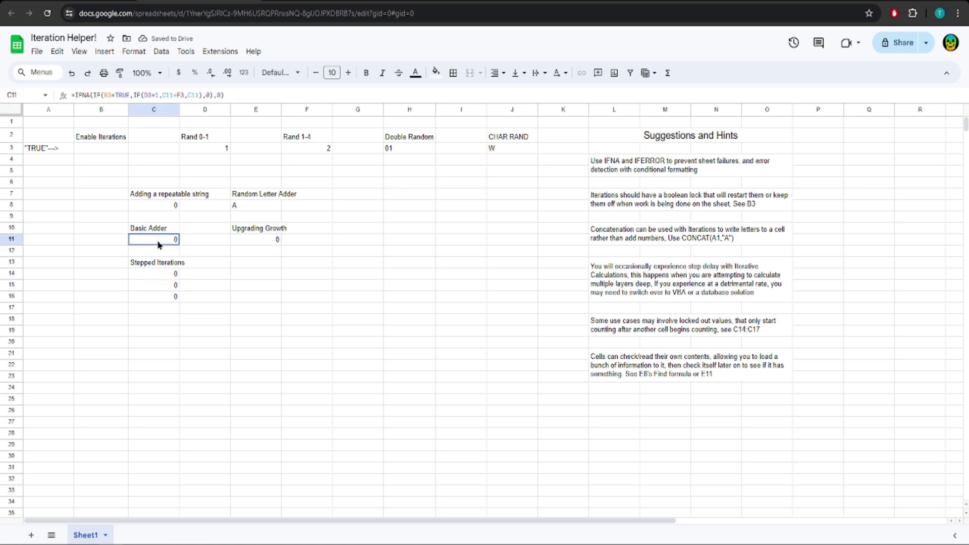
click(77, 95)
double_click(80, 95)
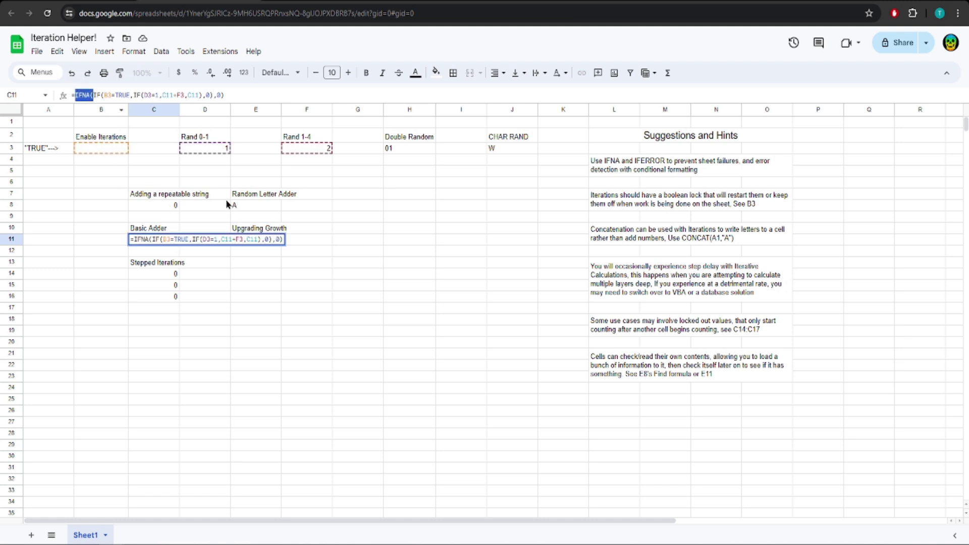
key(Escape)
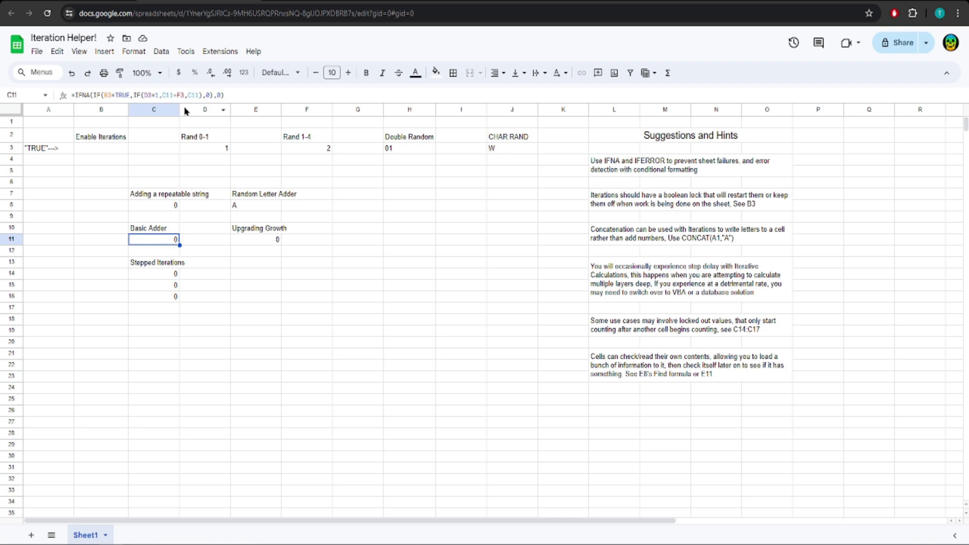
Create a circular reference by entering =G12 in G11 and =G11 in G12, and check both formulas
click(358, 240)
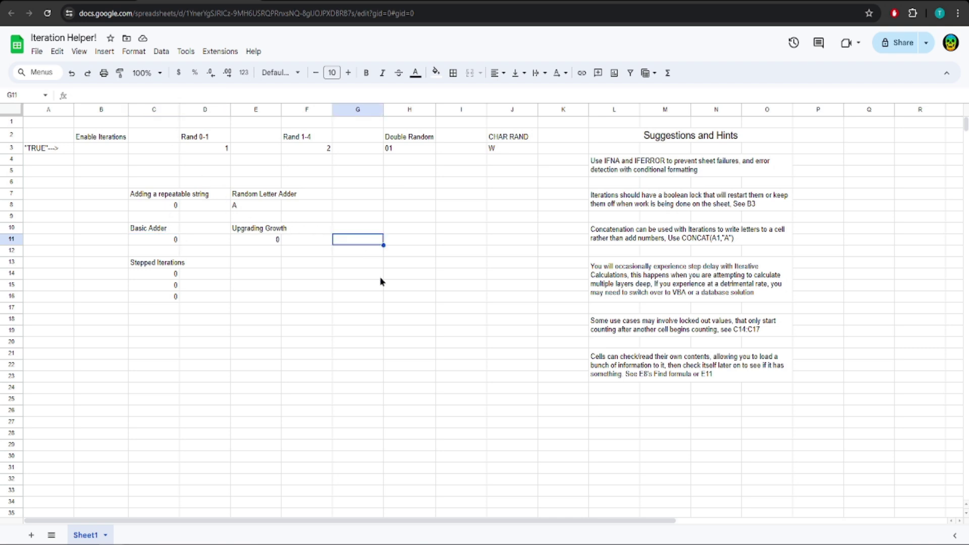
text(=)
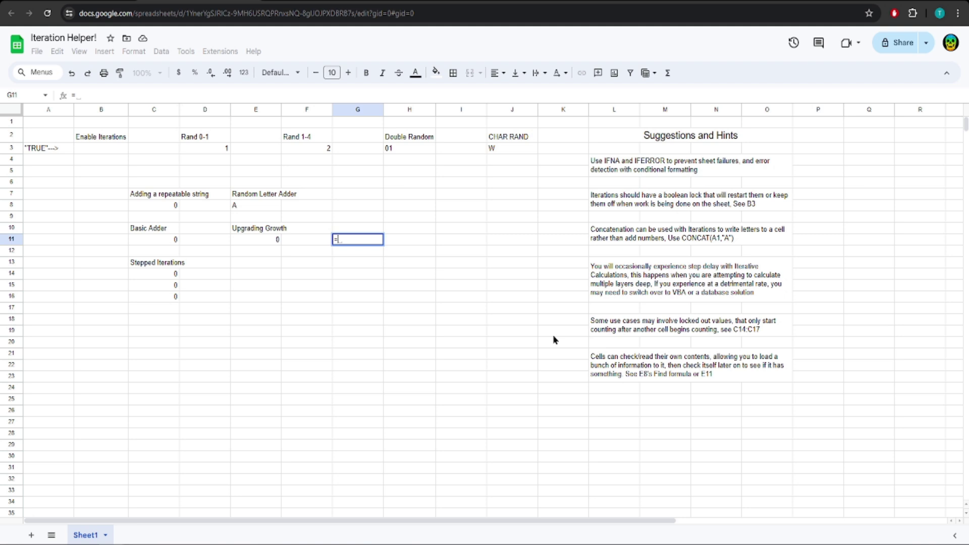
text(G11)
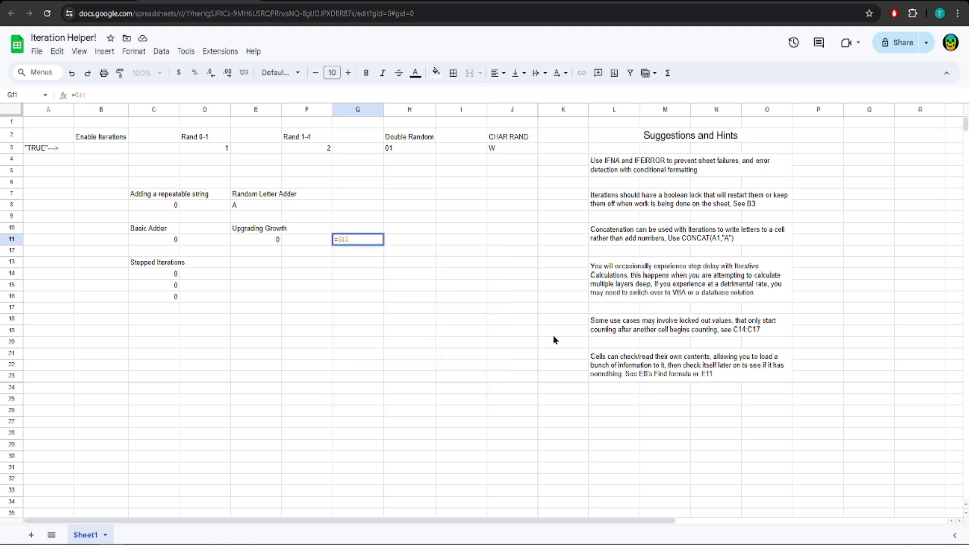
key(Return)
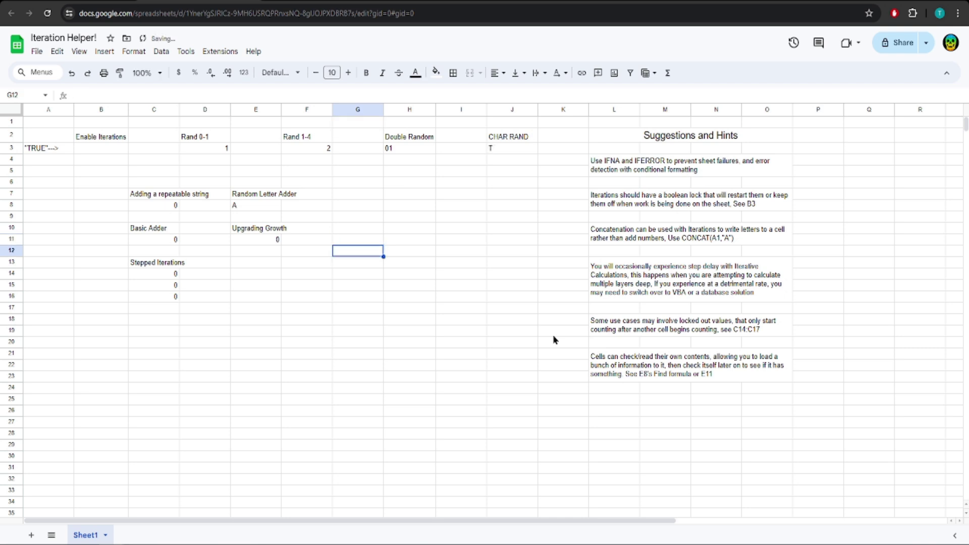
text(=G12)
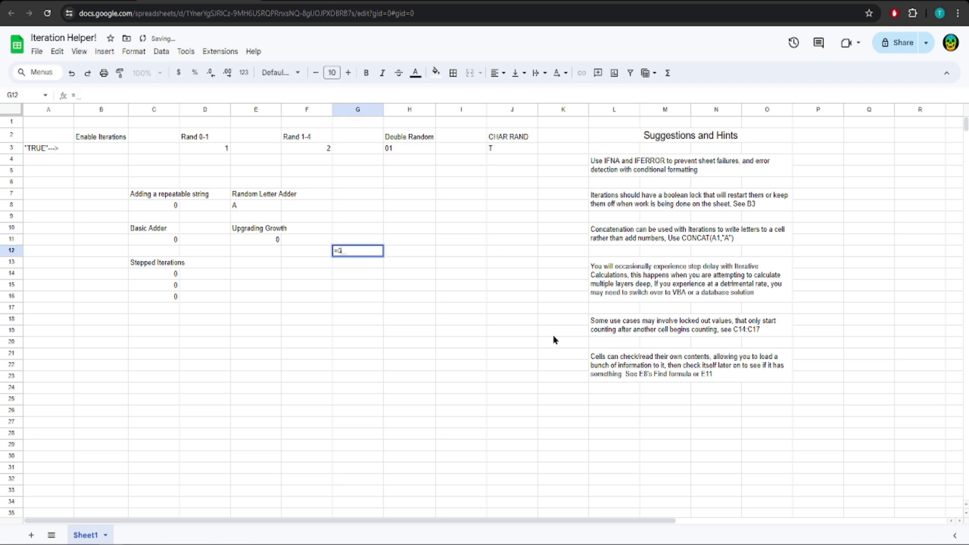
key(Return)
key(Up)
key(Up)
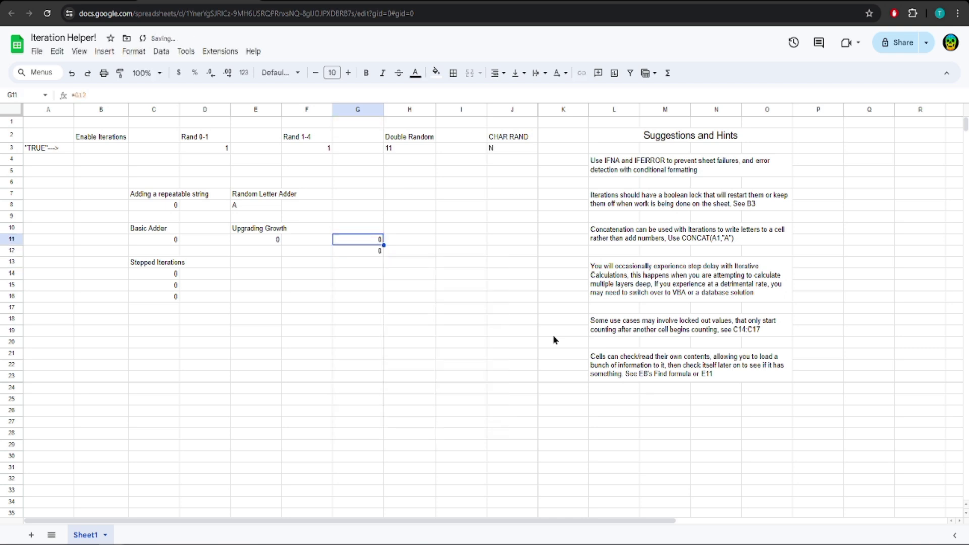
key(Down)
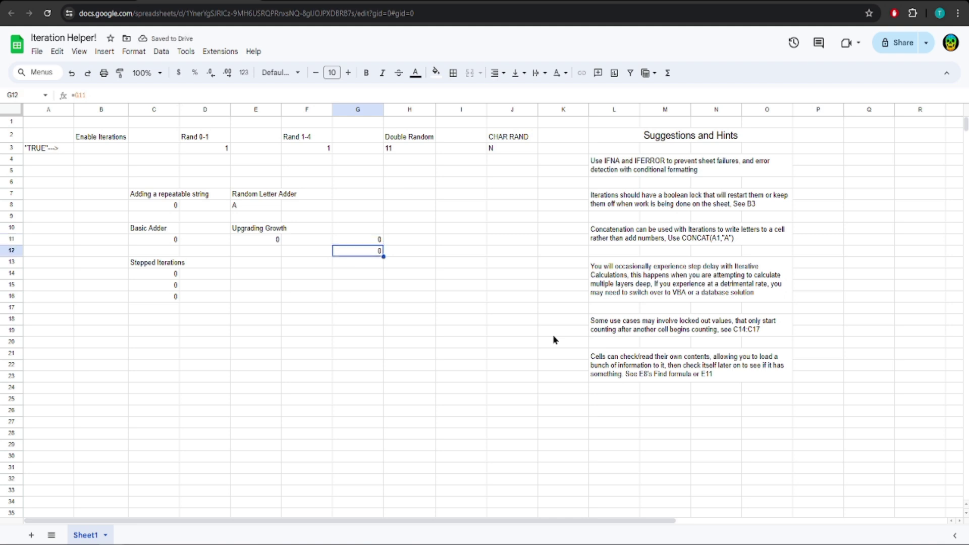
key(Up)
Replace the formula in G11 with the self-incrementing =G11+1 and check it
click(209, 96)
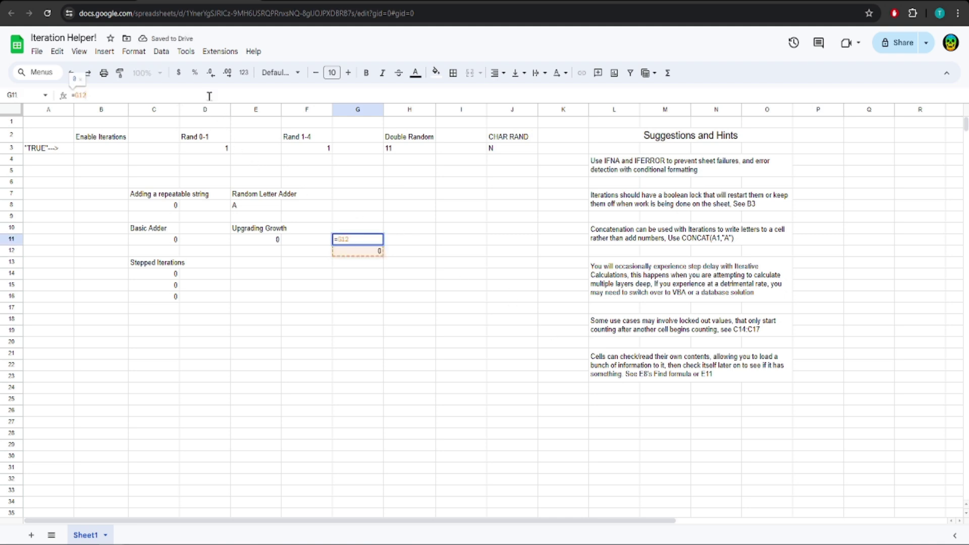
key(BackSpace)
key(BackSpace)
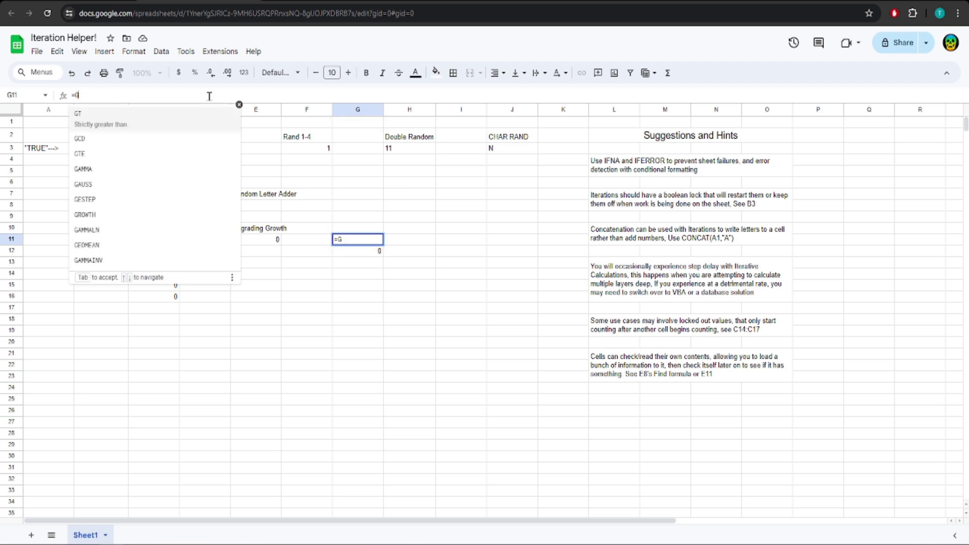
text(11+)
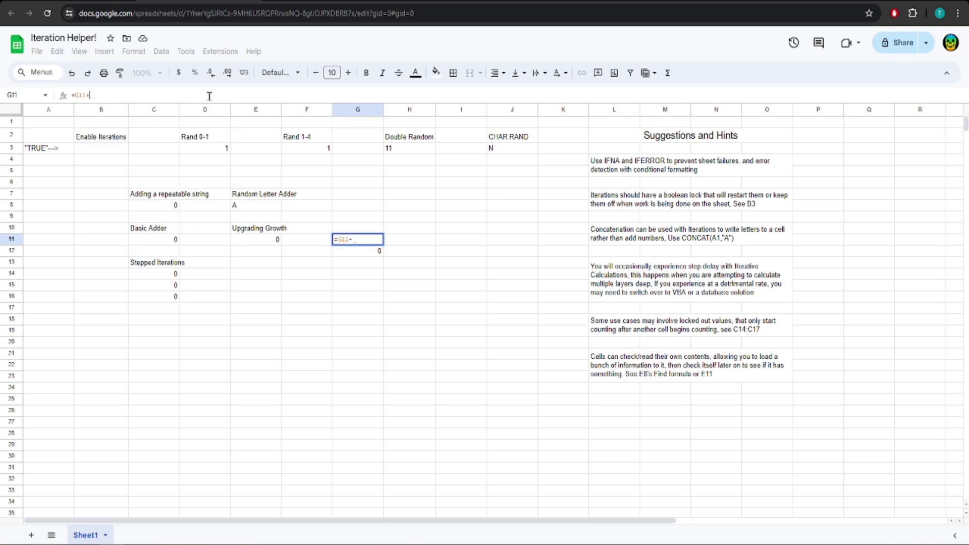
key(Return)
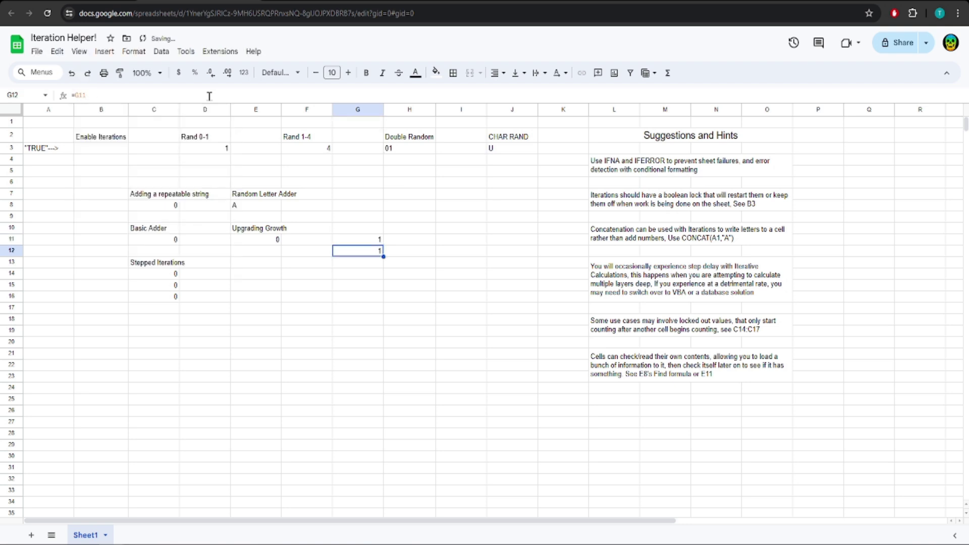
click(372, 241)
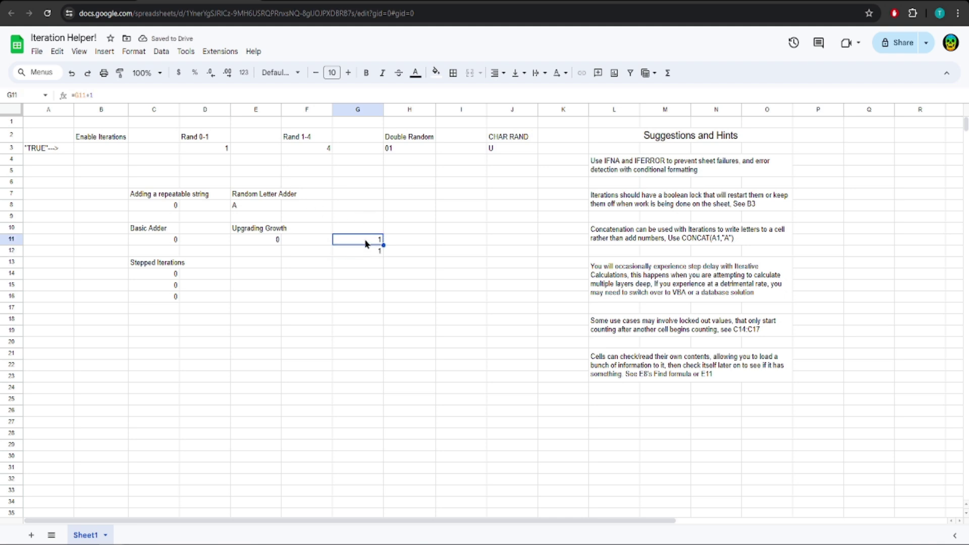
click(110, 91)
Enter the conditional counter =IF(D3=1,H11+1,H11) in H11 and dismiss the autofill suggestion
click(409, 242)
text(=)
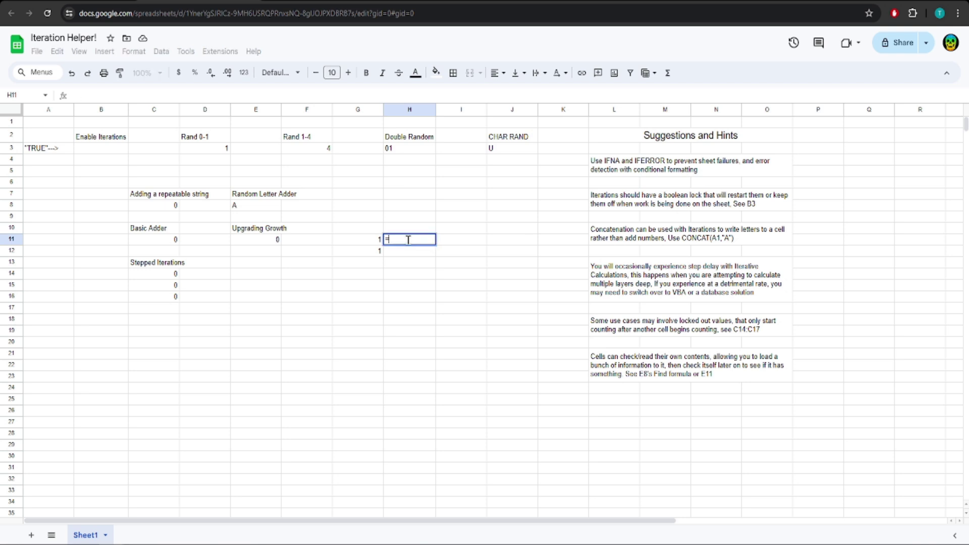
text(I)
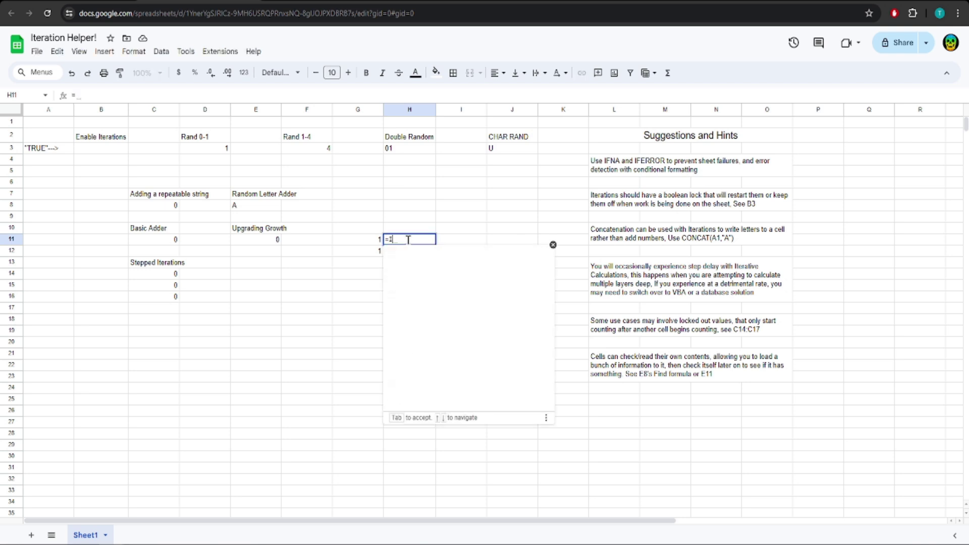
text(F()
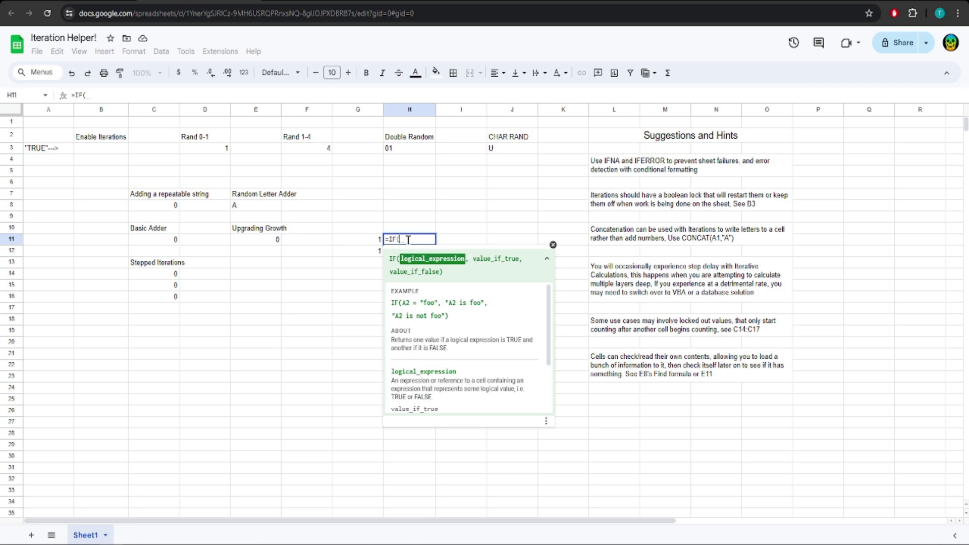
text(D3)
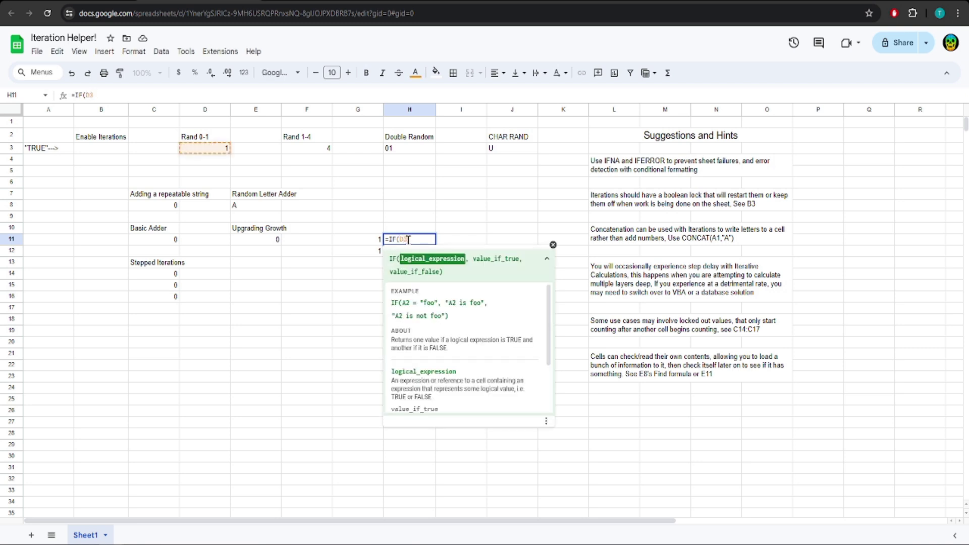
text(=1,)
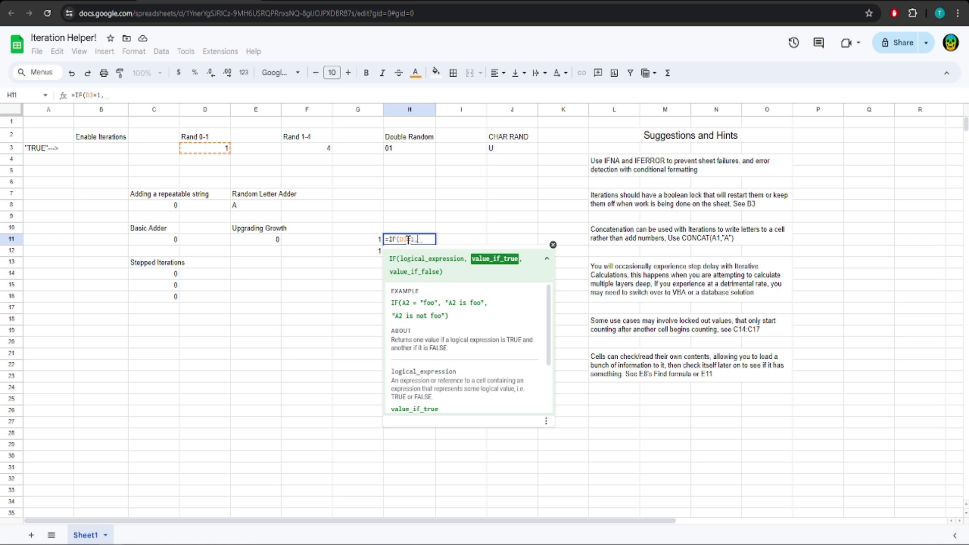
text(H11)
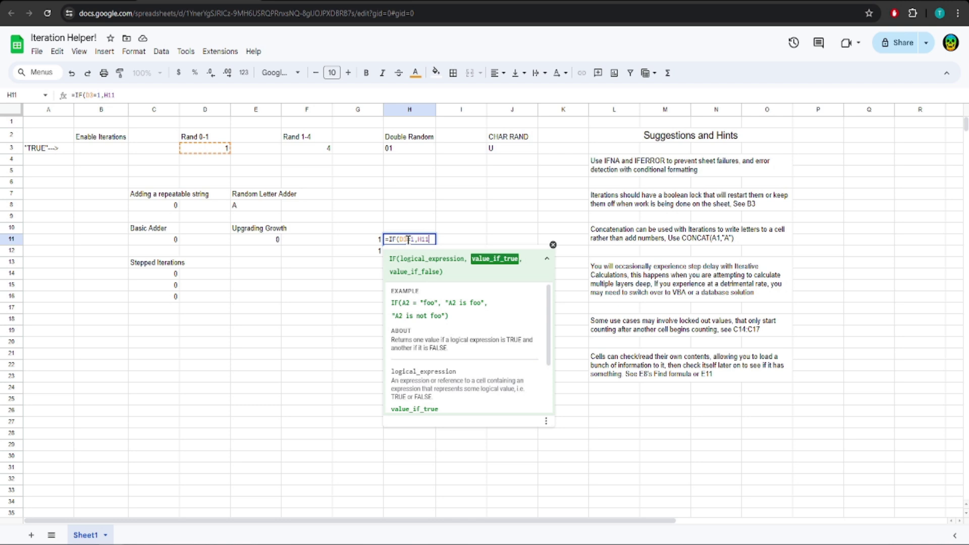
text(+1,)
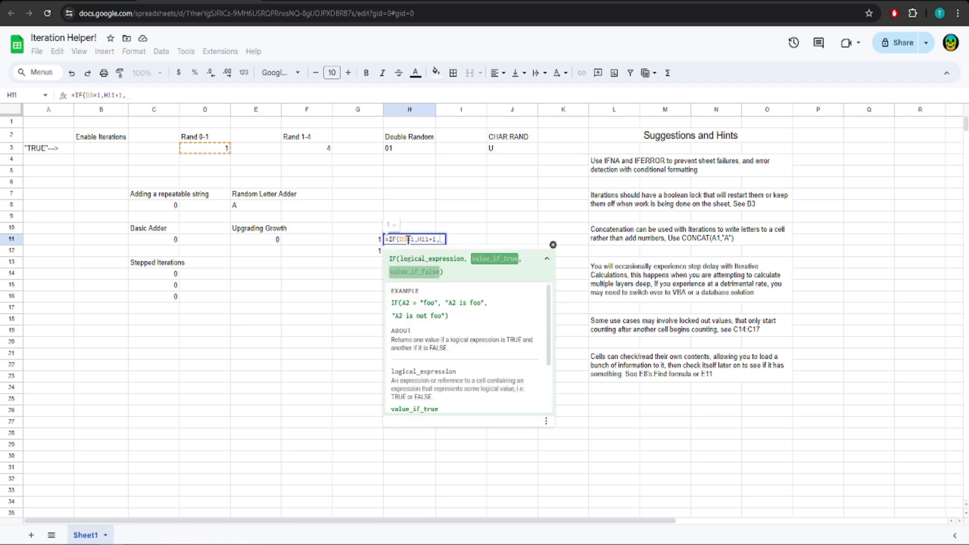
text(H11)
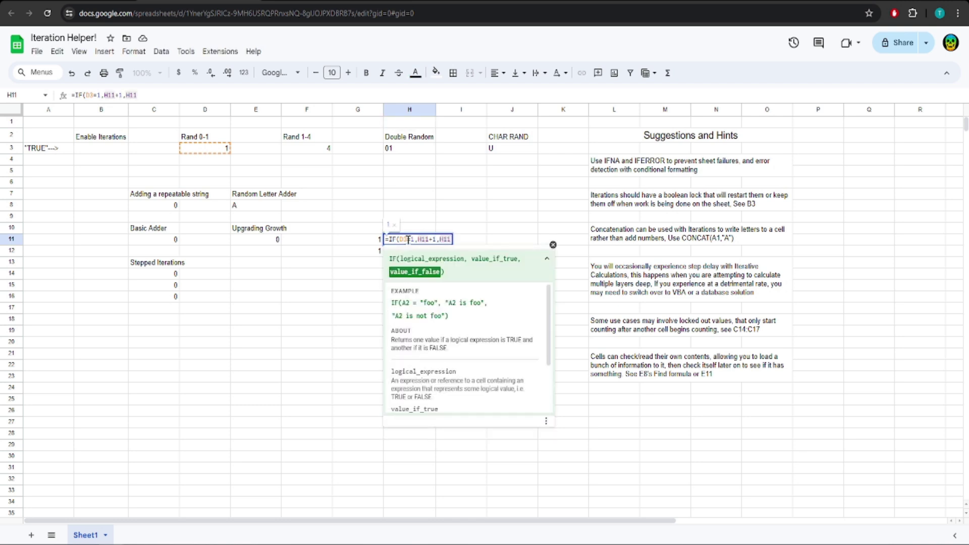
text())
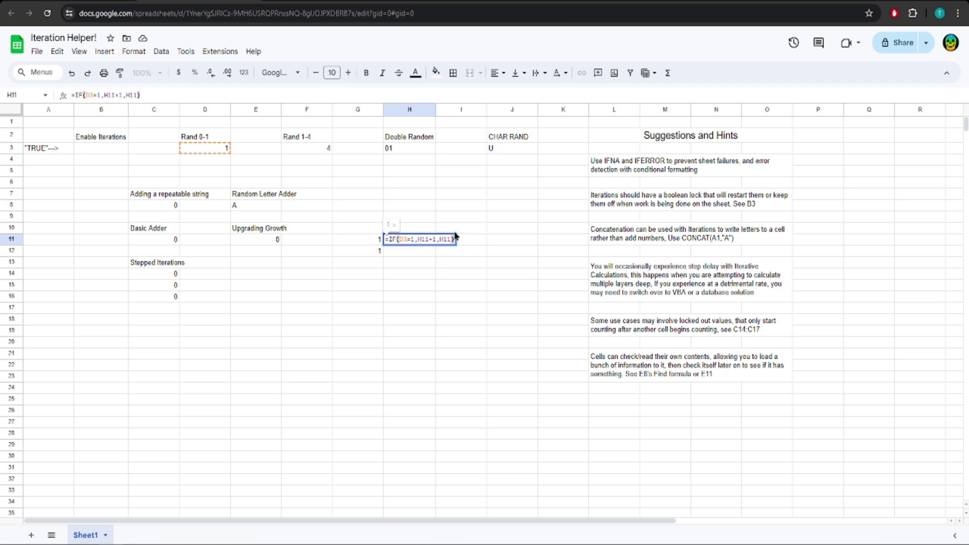
key(Return)
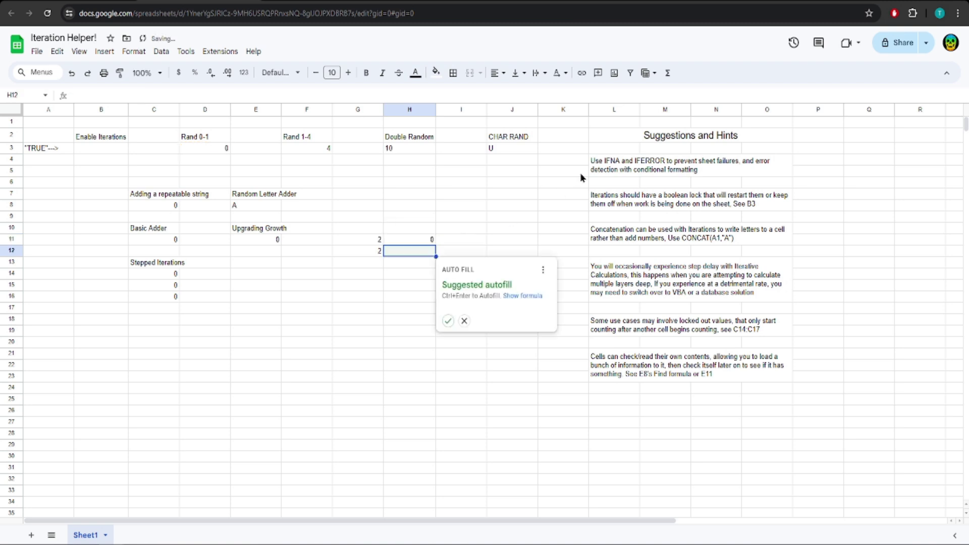
key(Escape)
Enter the text "a" in I12 to make the sheet recalculate
key(Right)
text(a)
key(Return)
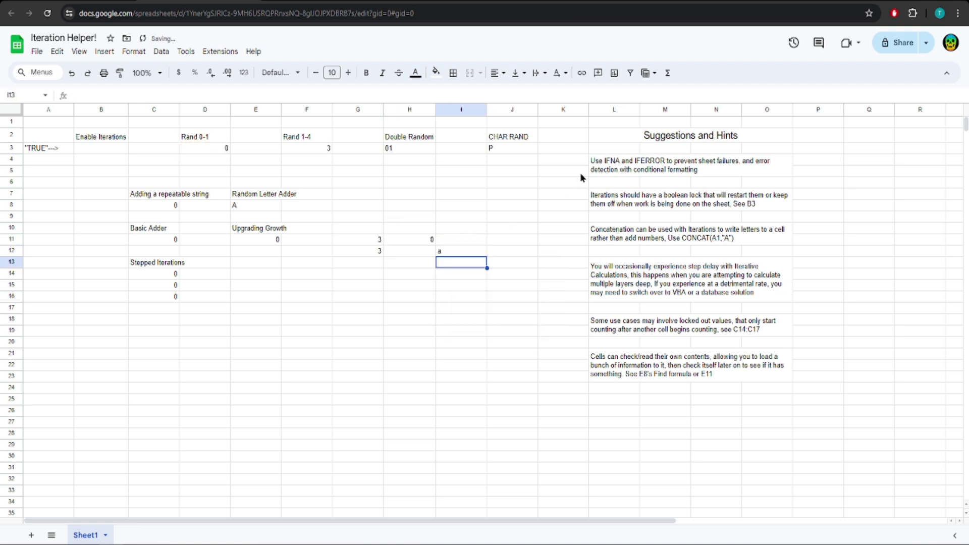
Enter the text "a" in the cells of column I from I13 down to I24, leaving I16 empty, to force repeated recalculations
text(a a a)
key(Return)
text(a a )
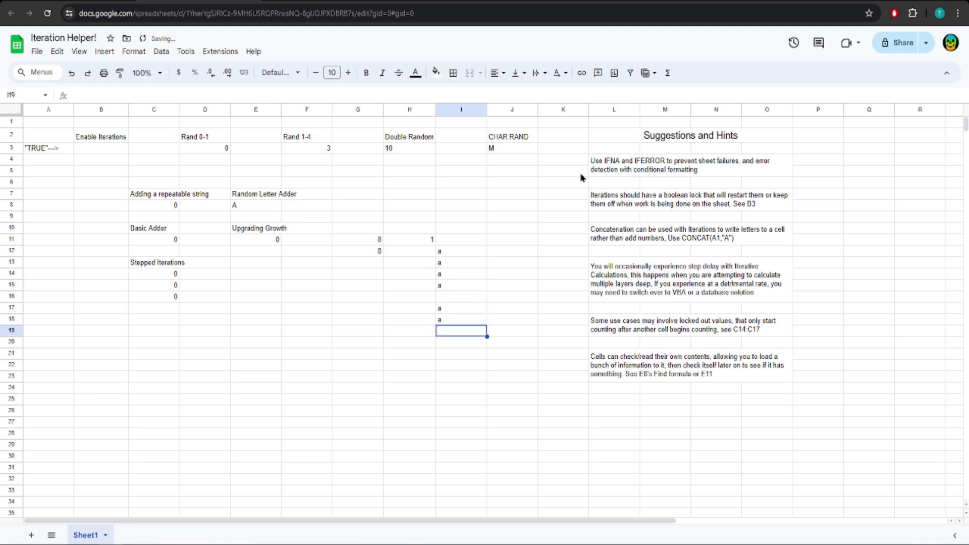
text(a a a a a a)
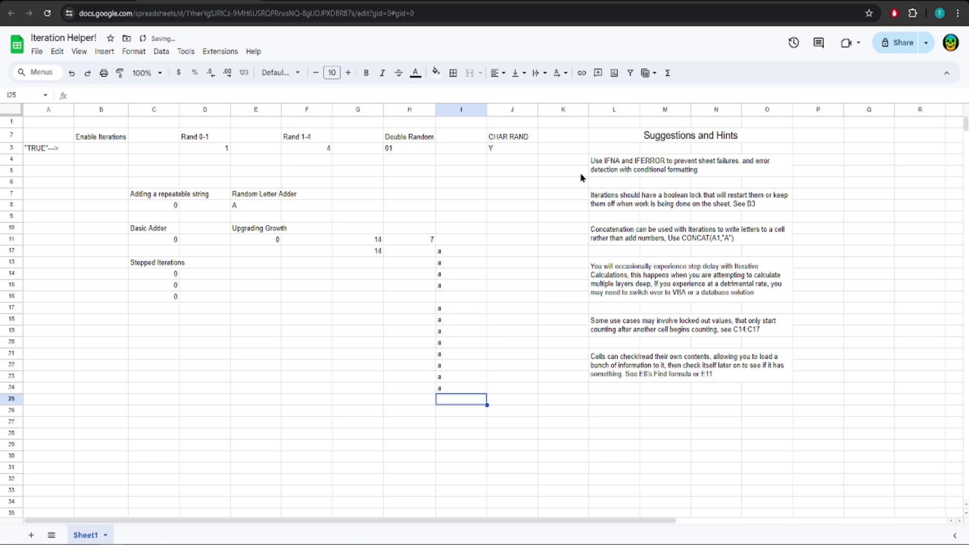
Undo all the "a" entries in column I, back to the conditional counter formula in H11
key(ctrl+z)
key(ctrl+z)
key(ctrl+z)
key(ctrl+z)
key(ctrl+z)
key(ctrl+z)
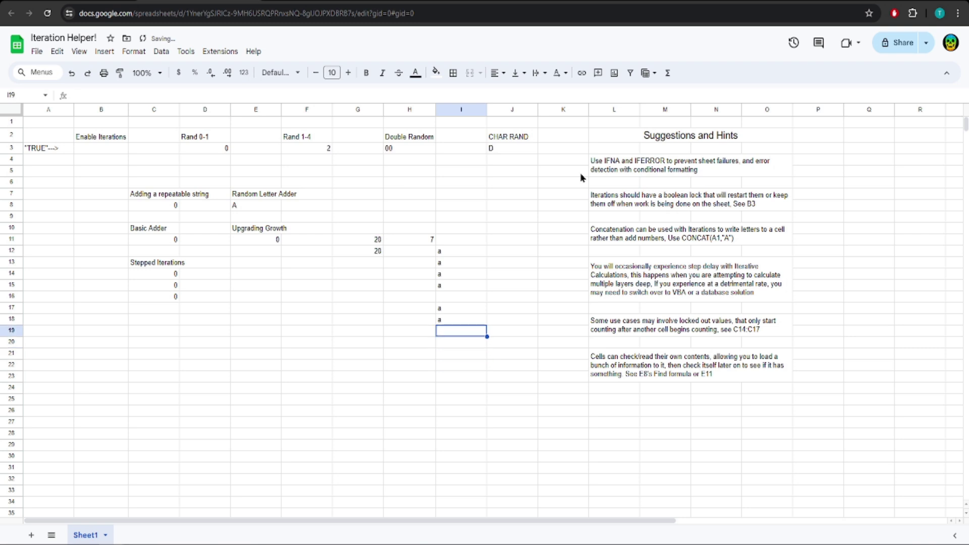
key(ctrl+z)
key(ctrl+z)
key(ctrl+z)
key(ctrl+z)
key(ctrl+z)
key(ctrl+z)
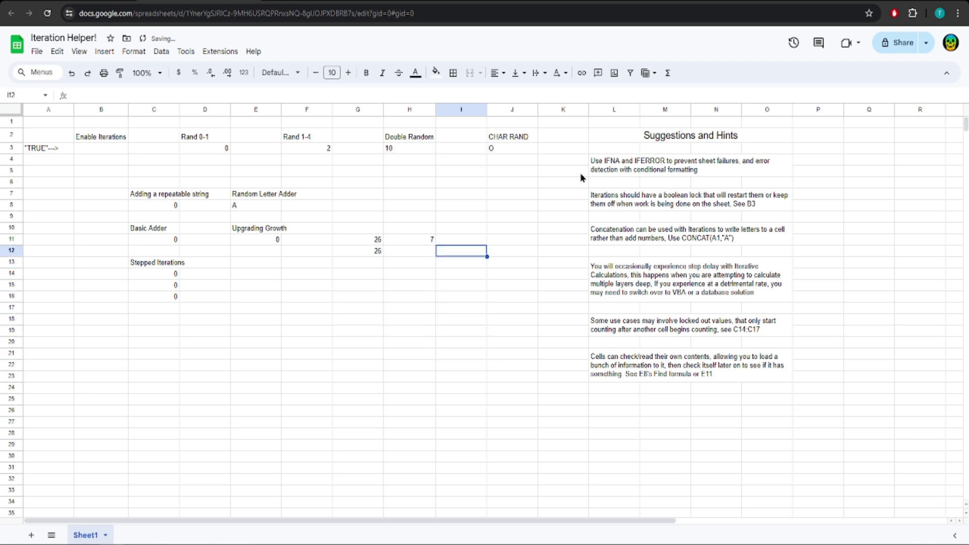
key(ctrl+z)
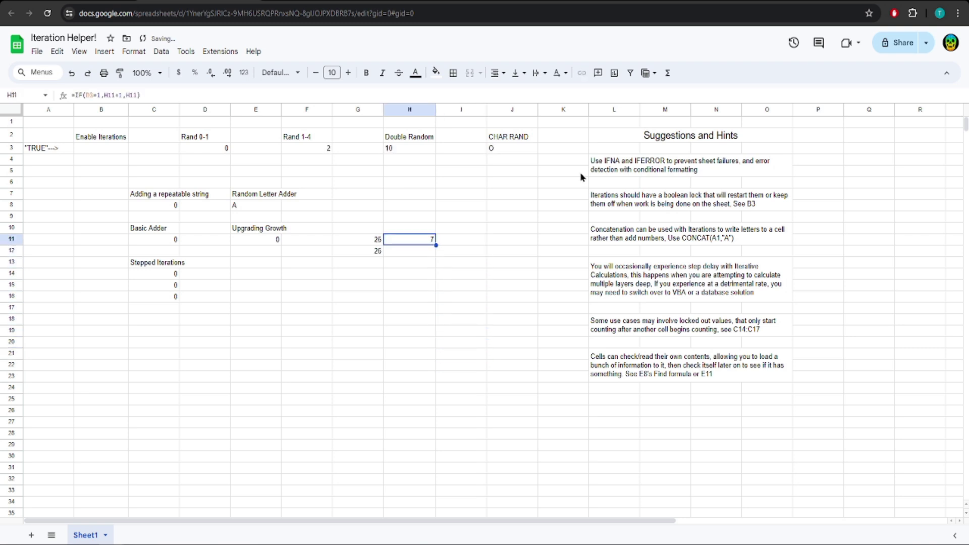
Select the two linked counter cells G11:G12 and check the formula in G11
click(513, 251)
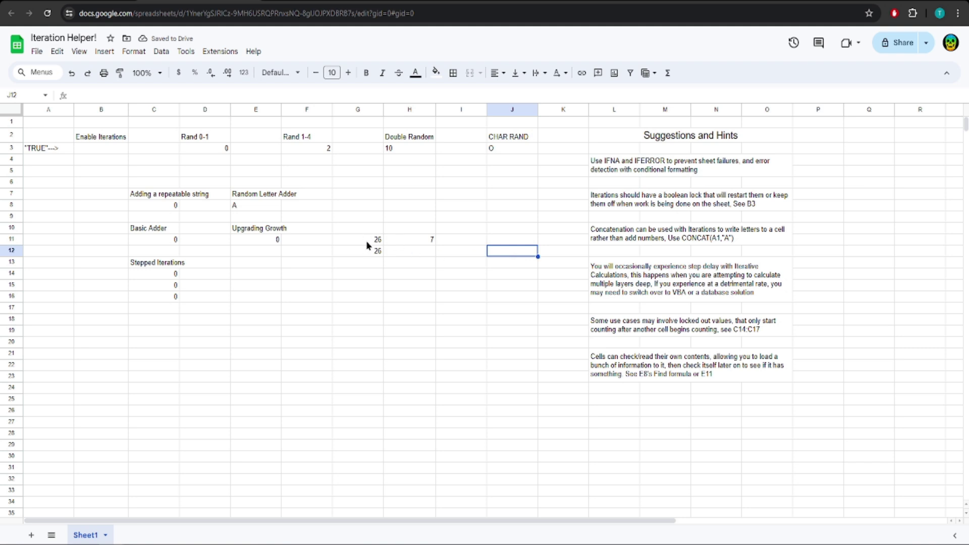
drag(367, 243, 368, 253)
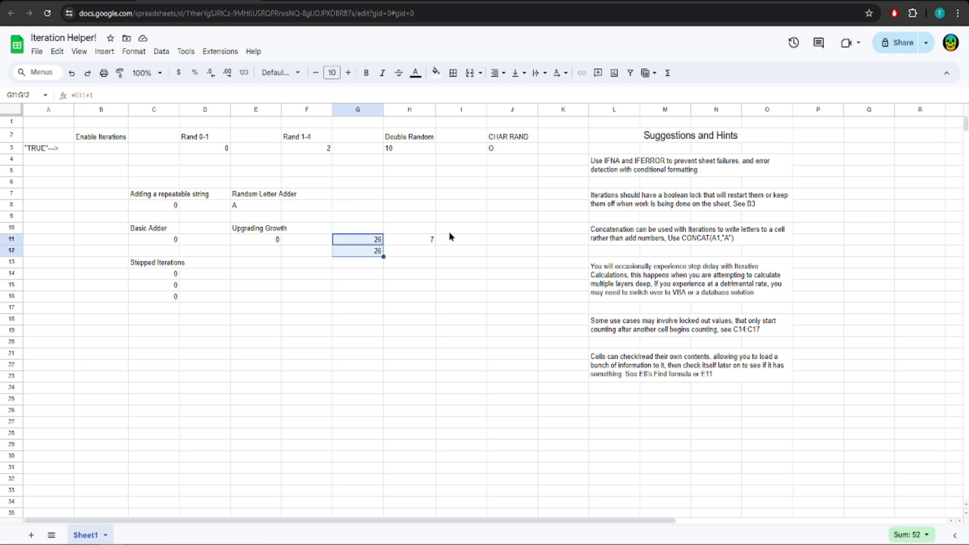
click(362, 241)
Enter the text "a" in each cell from I13 to I20 to make the counters iterate again
click(470, 262)
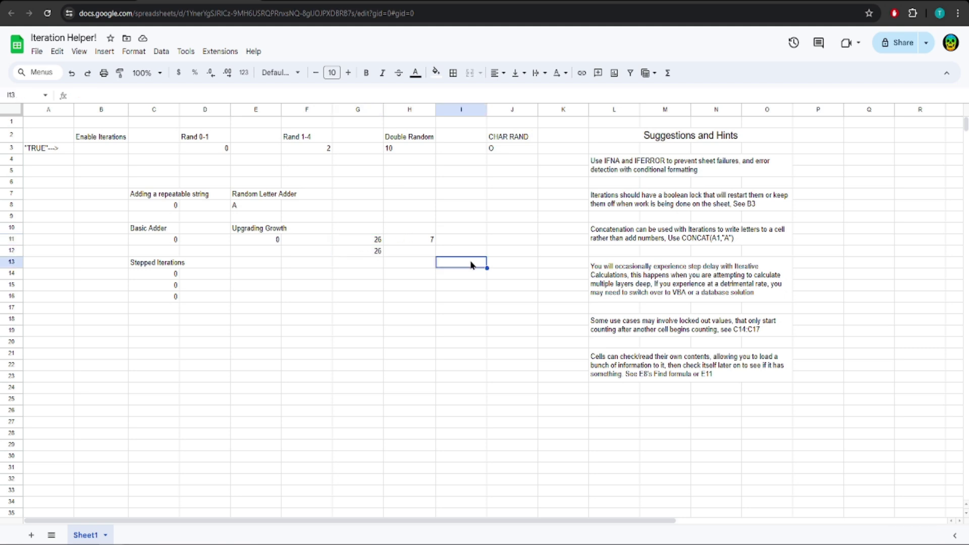
text(a)
key(Return)
text(a)
key(Return)
text(a)
key(Return)
text(a )
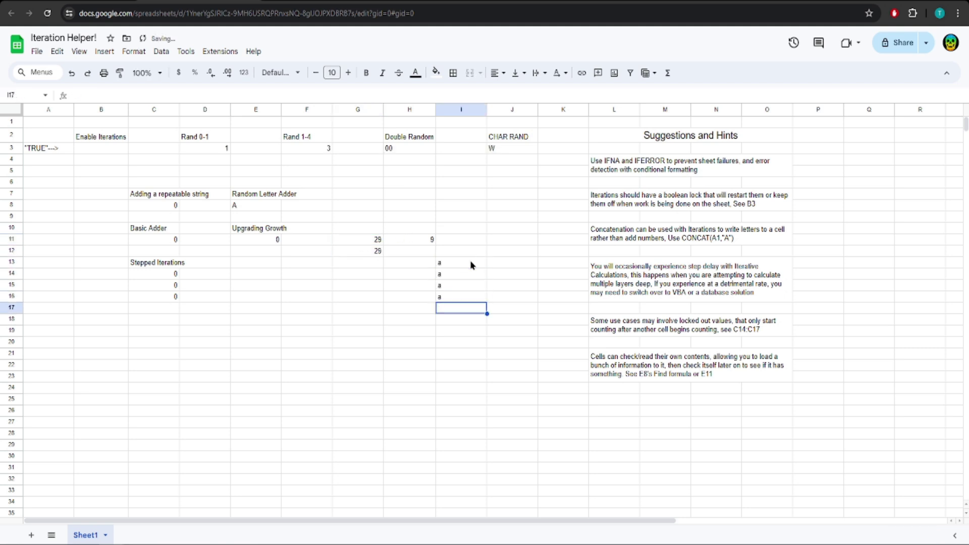
text(a a a a)
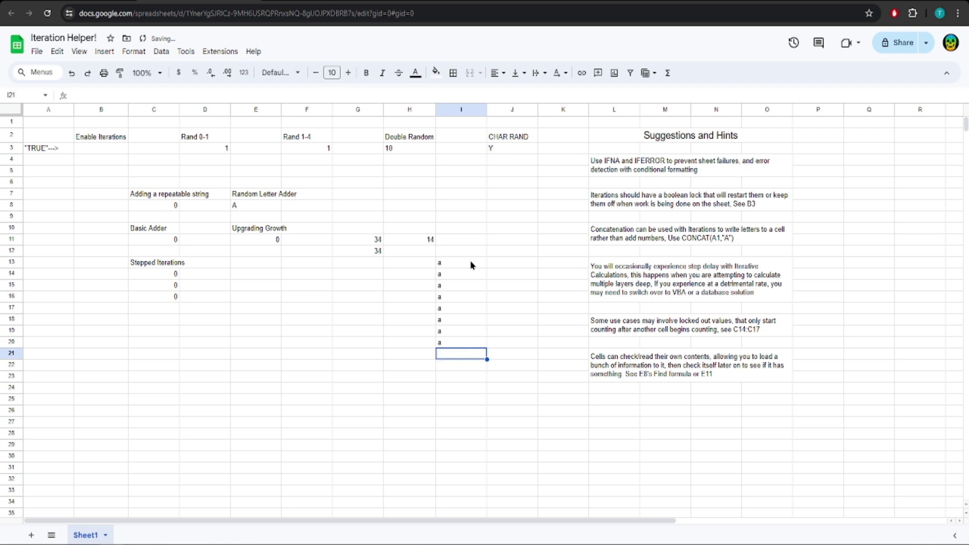
Clear the "a" entries one by one from I20 up to I13, triggering a recalculation with each deletion
key(Up)
key(Delete)
key(Up)
key(Delete)
key(Up)
key(Delete)
key(Up)
key(Delete)
key(Up)
key(Delete)
key(Up)
key(Delete)
key(Up)
key(Delete)
key(Up)
key(Delete)
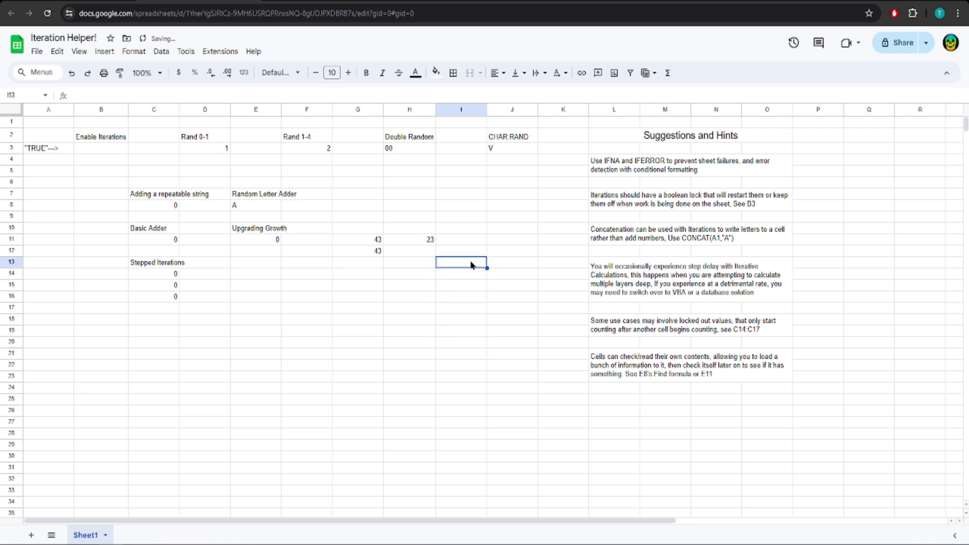
Compare the counters in G11:G12 and H11 with the Basic Adder and repeatable string formulas and the Enable Iterations cell B3
drag(374, 242, 374, 251)
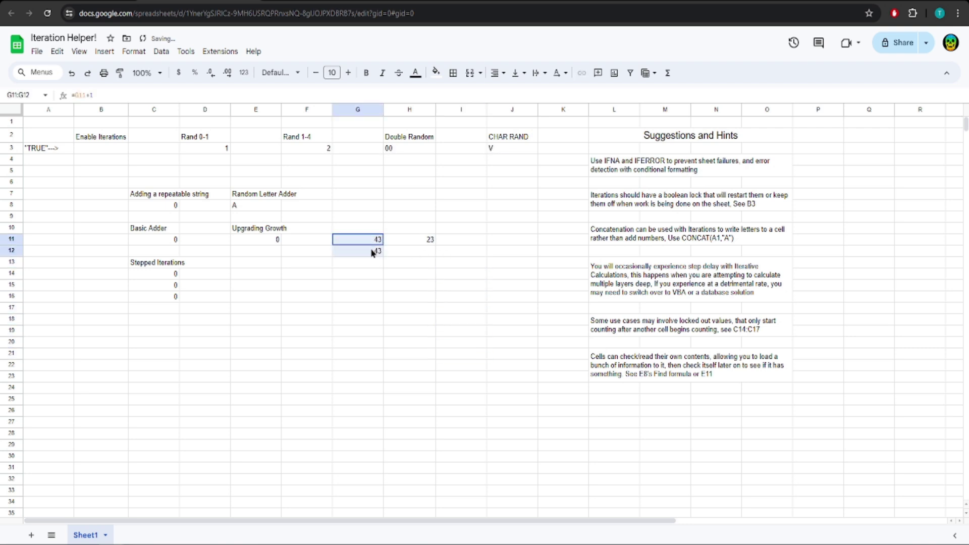
click(427, 241)
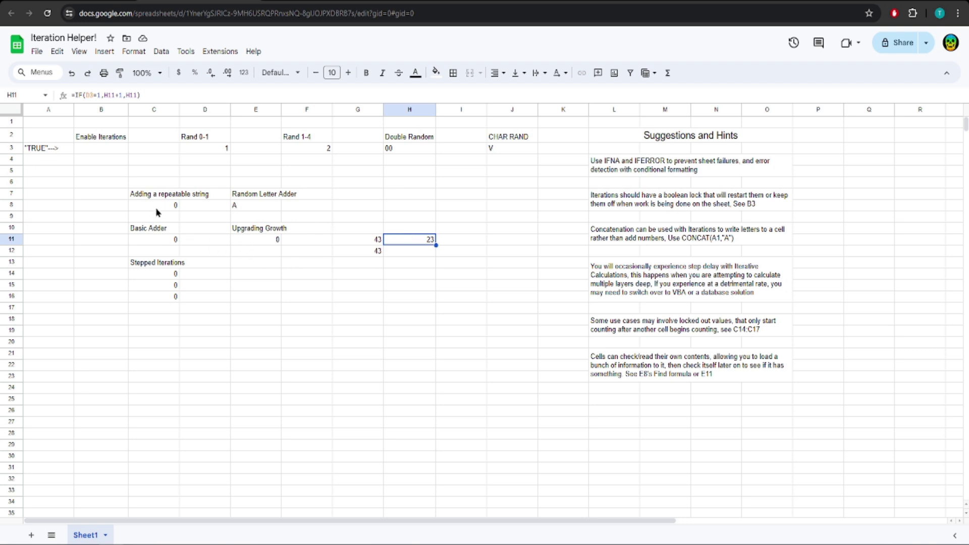
click(154, 237)
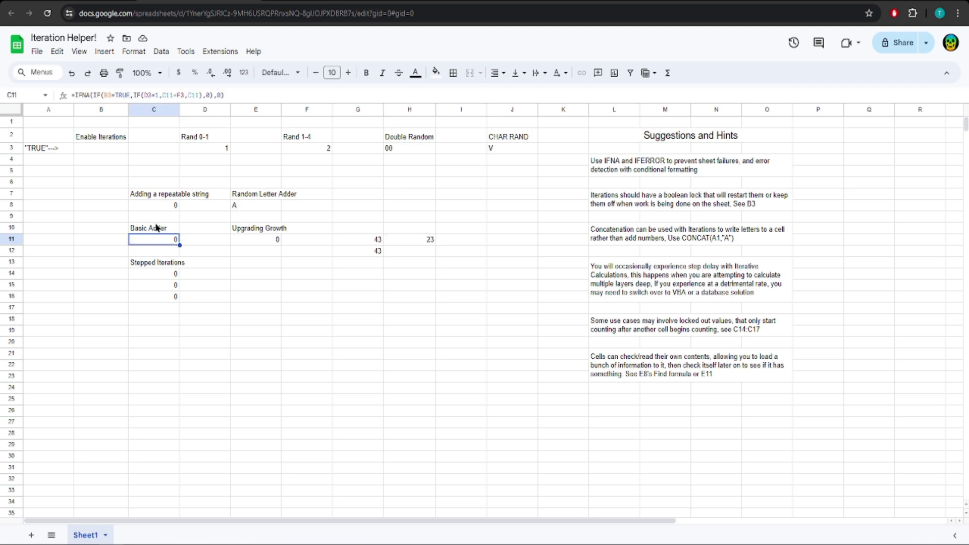
click(153, 204)
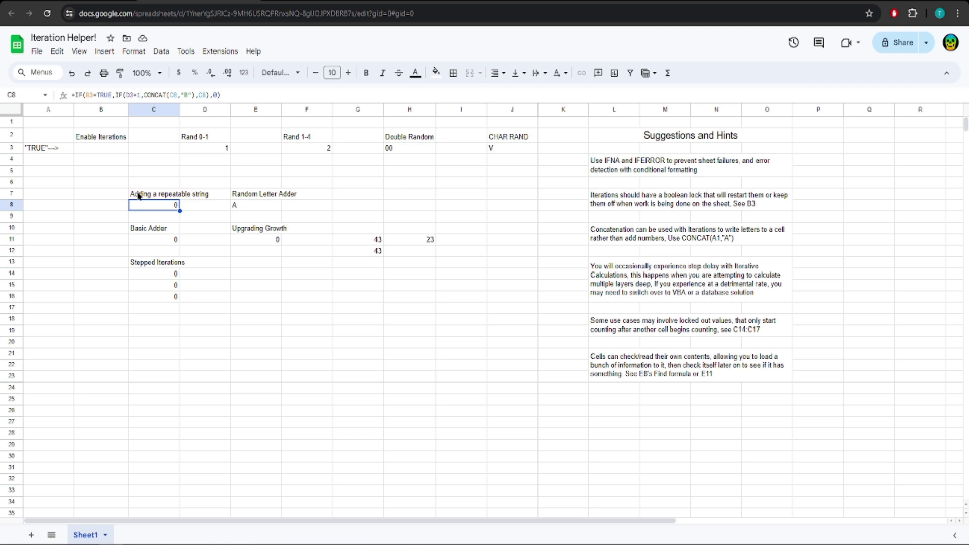
click(83, 147)
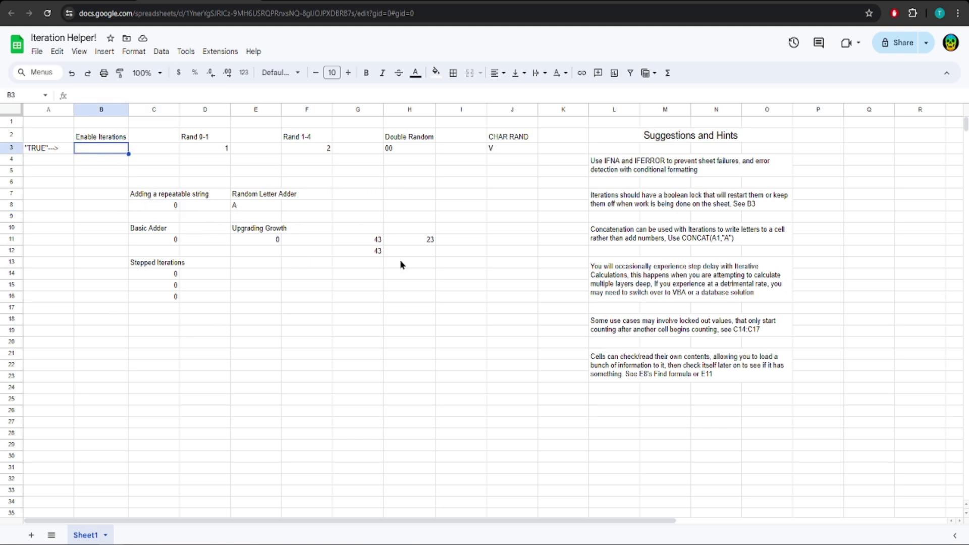
click(153, 204)
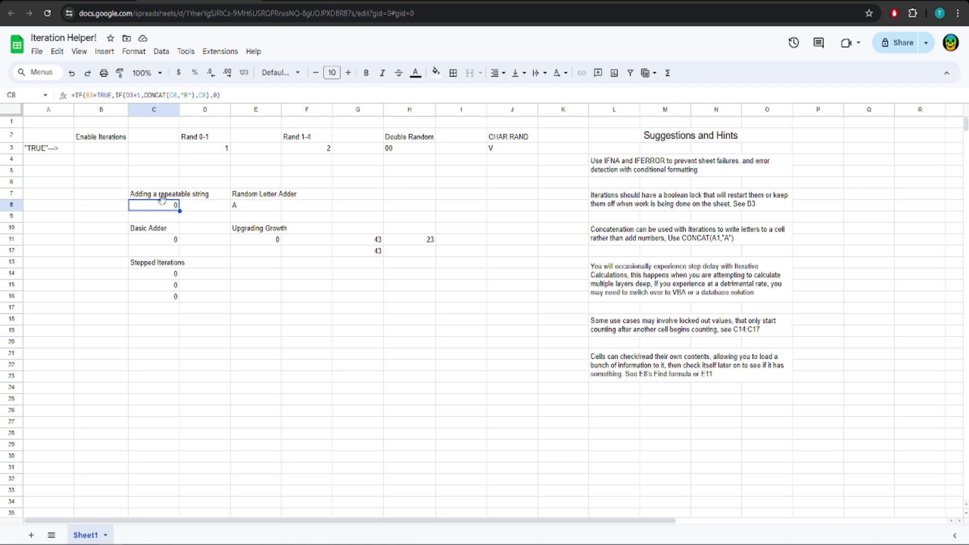
click(429, 241)
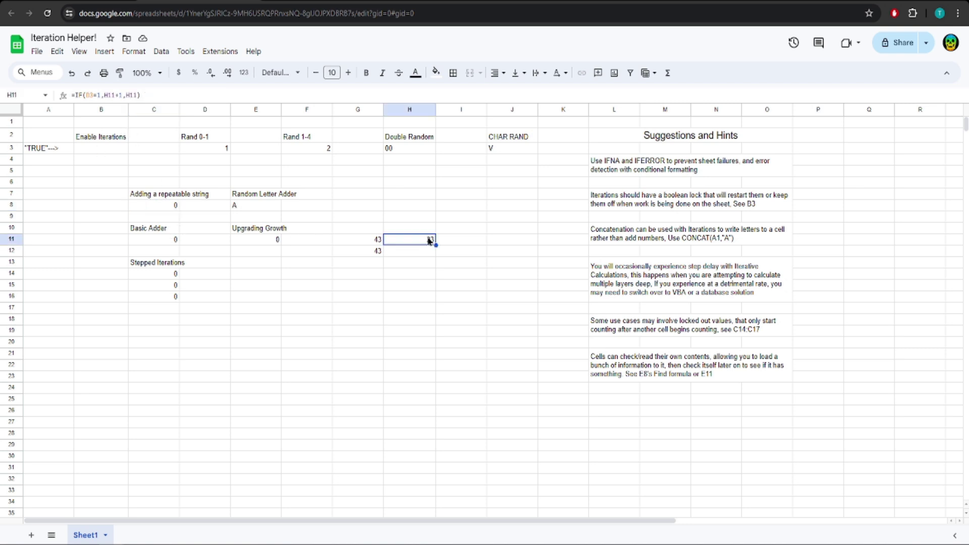
Examine the Basic Adder formula in C11: its IFNA wrapper, the B3=TRUE check, the fallback value and the inner IF
click(159, 241)
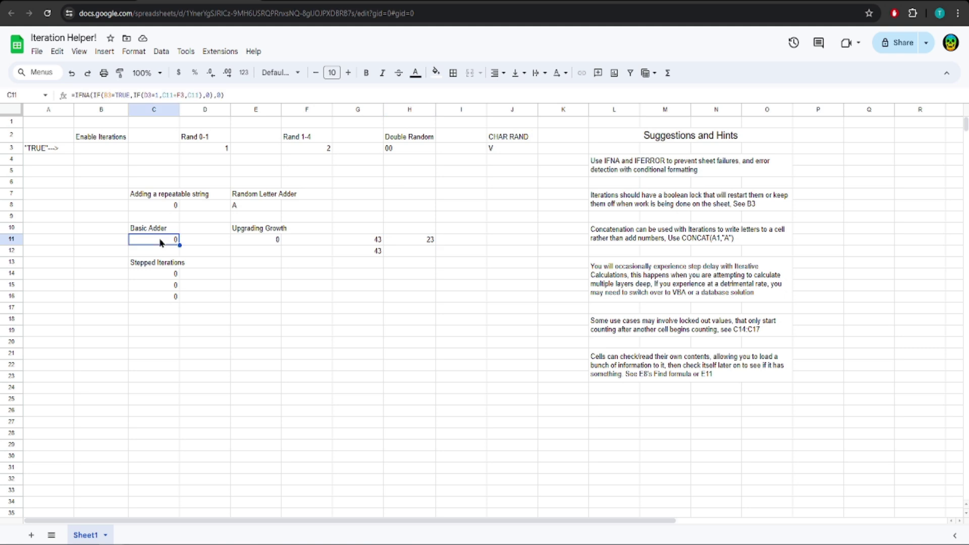
double_click(81, 95)
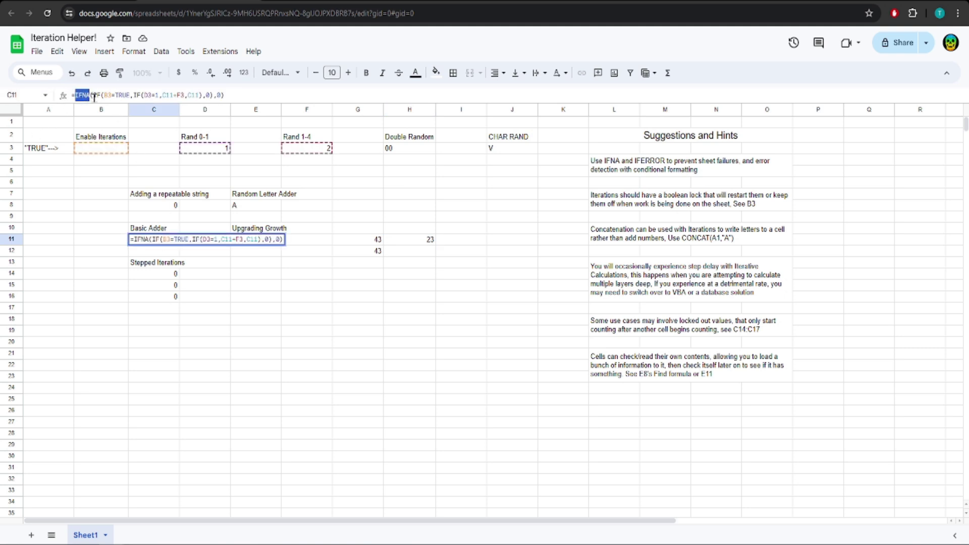
drag(93, 96, 129, 96)
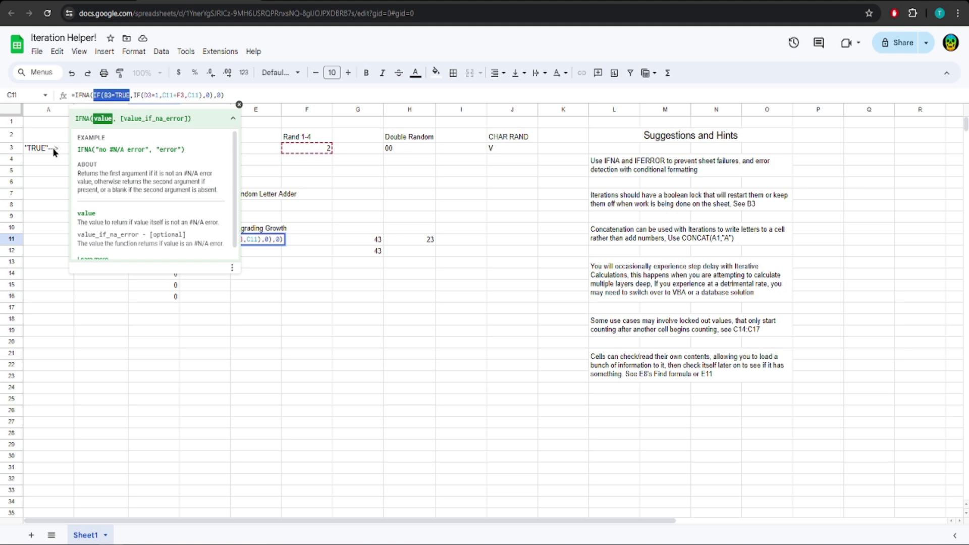
click(216, 95)
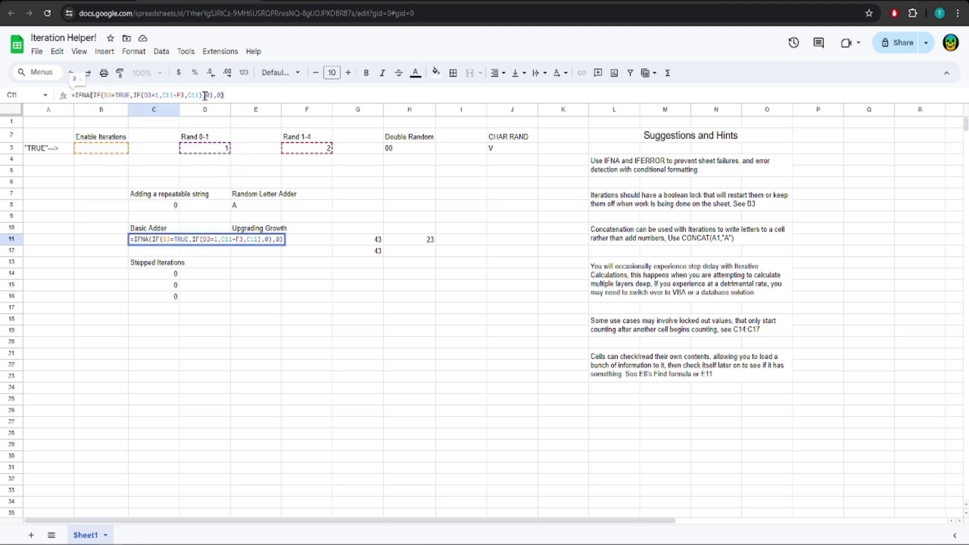
click(207, 95)
key(Escape)
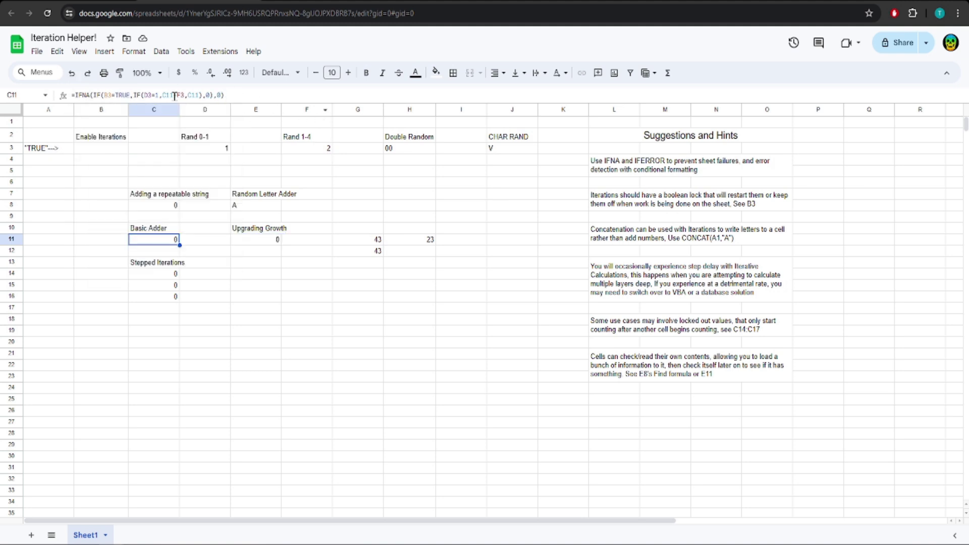
drag(147, 95, 200, 97)
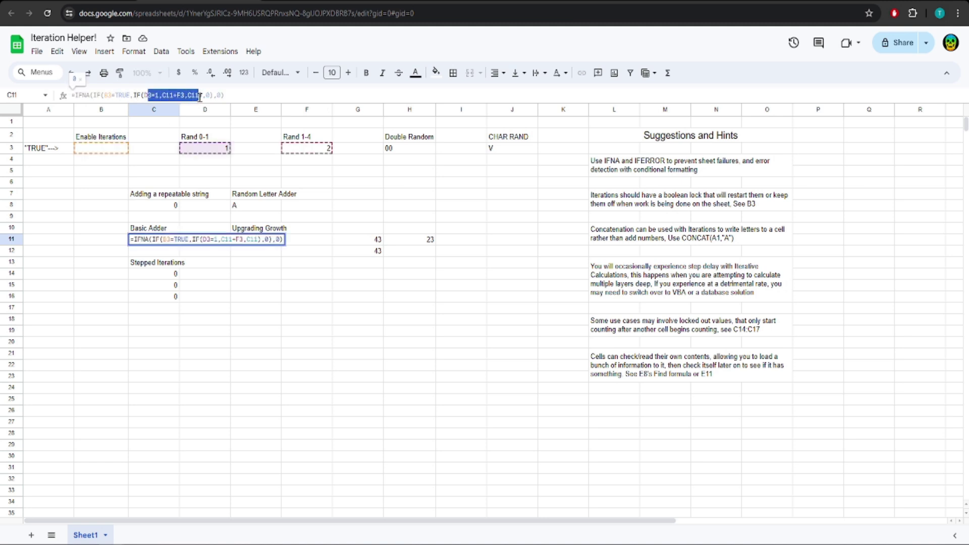
Check the H11 counter formula, and examine both CONCAT arguments in the repeatable string formula in C8 without changing it
click(423, 243)
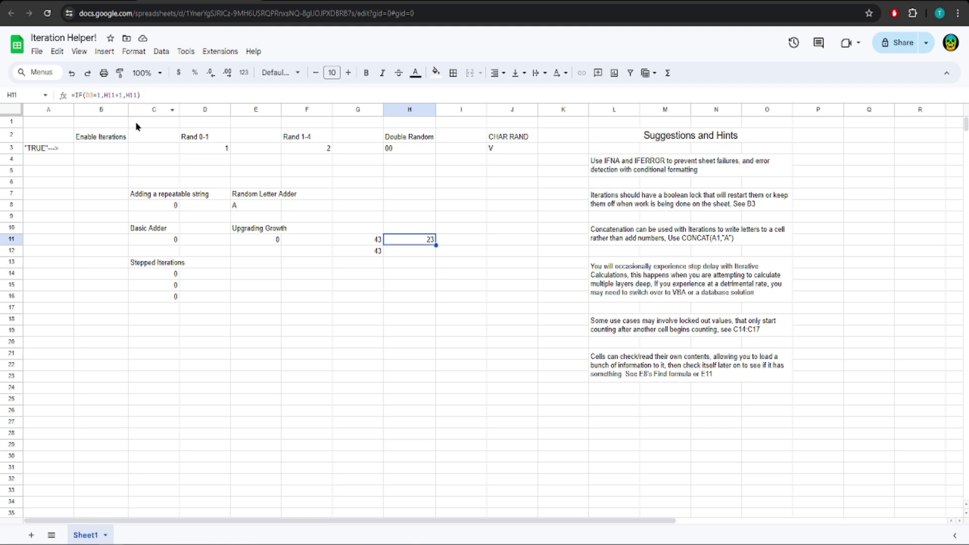
click(155, 206)
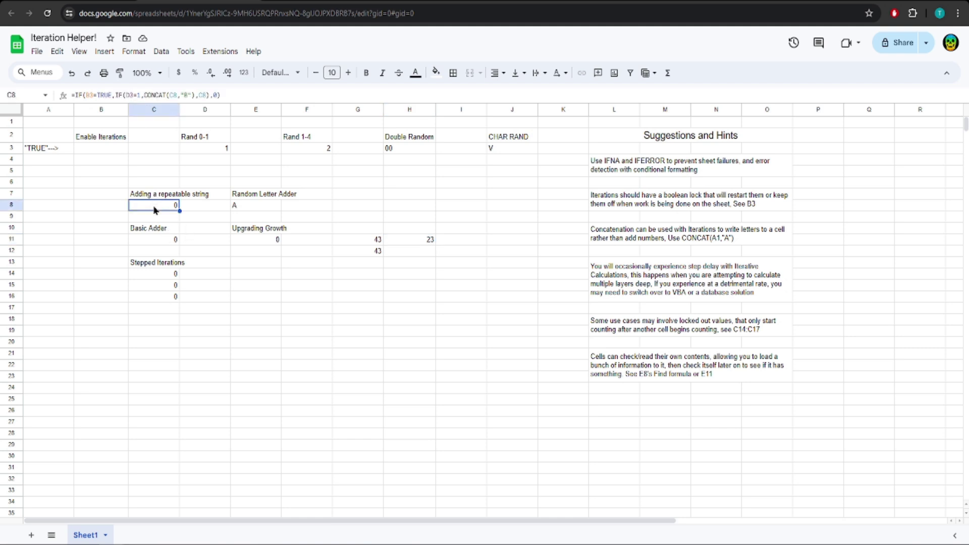
click(144, 95)
click(173, 94)
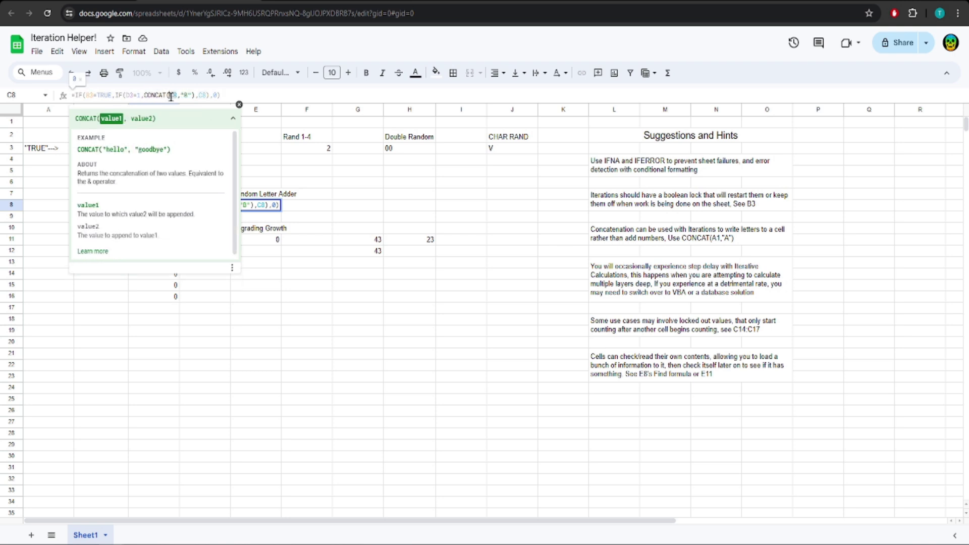
double_click(172, 96)
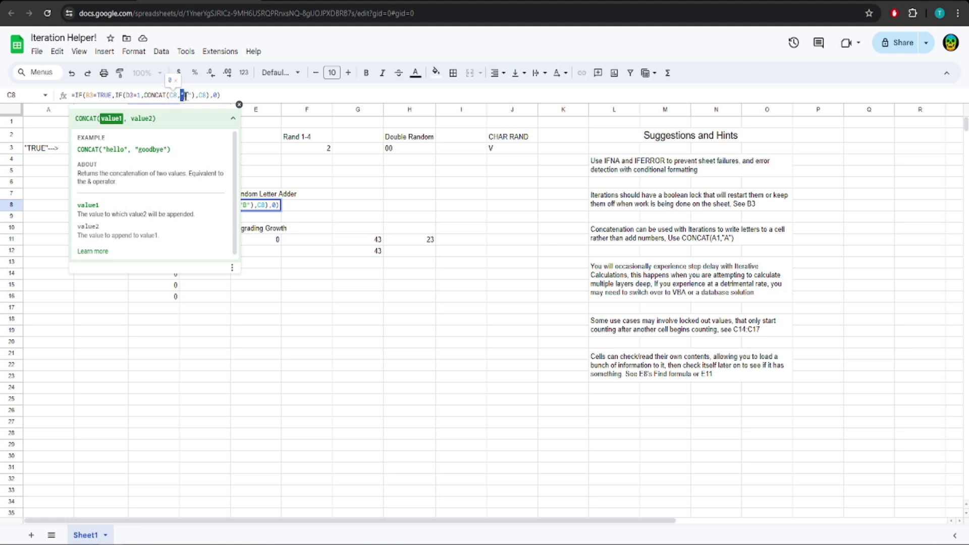
double_click(185, 95)
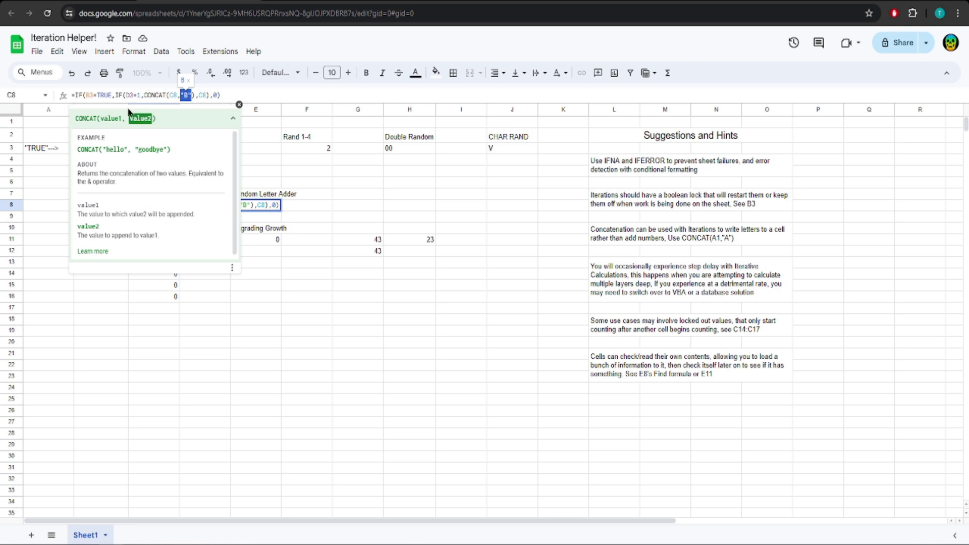
key(Escape)
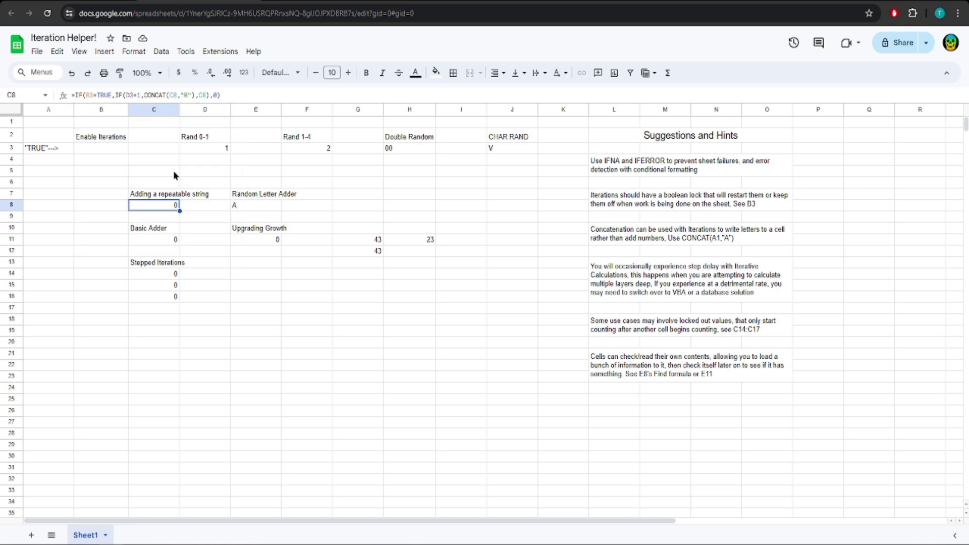
Enable the iterations by entering TRUE in B3
click(83, 152)
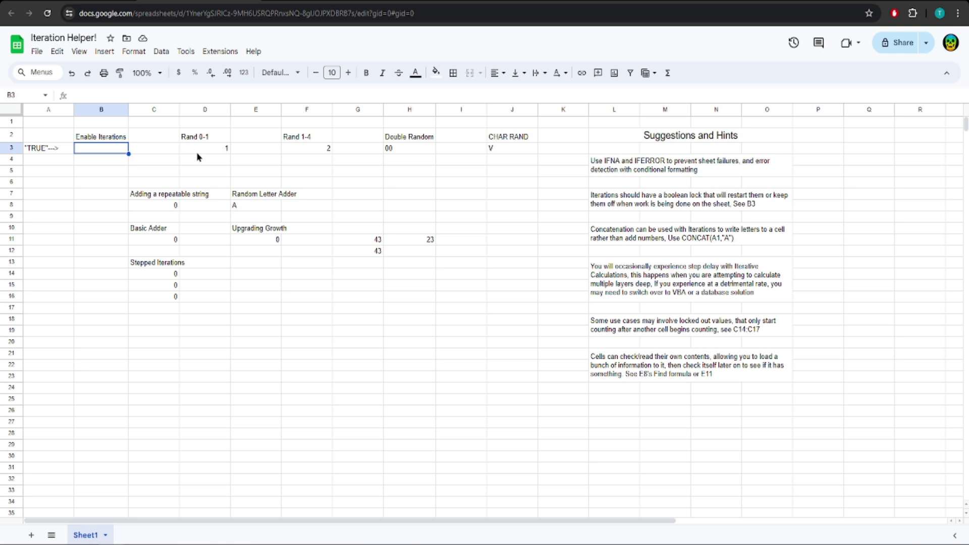
text(TRUE)
key(Return)
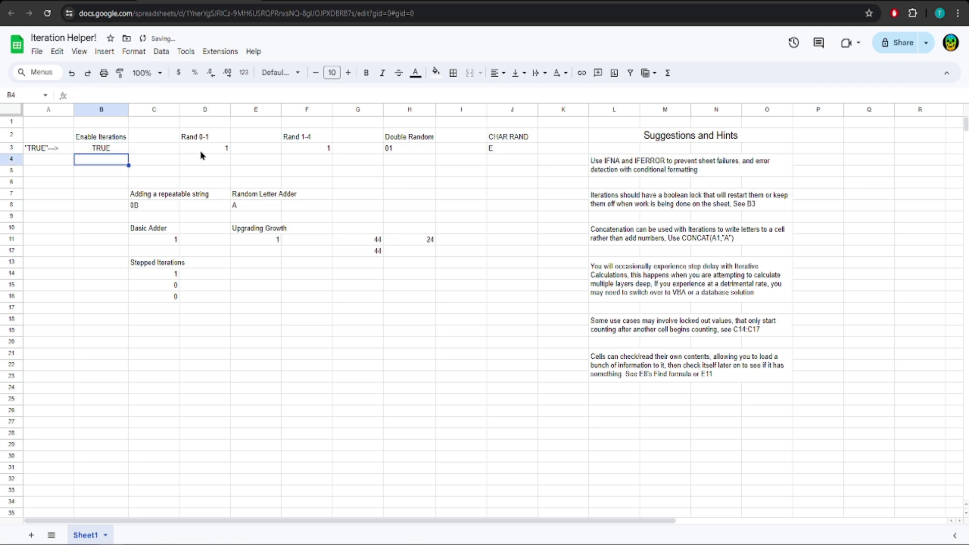
Examine the D3=1 condition and the CONCAT part of the repeatable string formula in C8, leaving it unedited
click(148, 207)
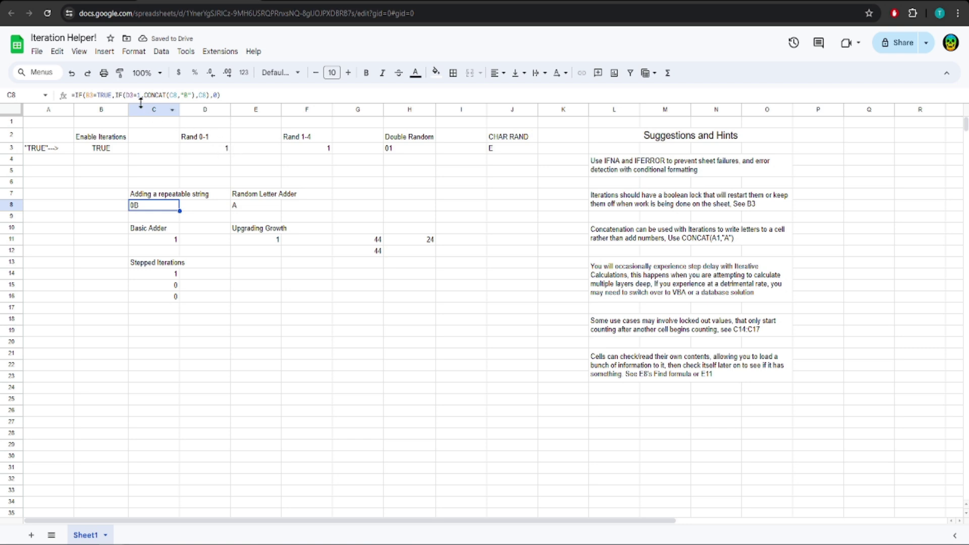
drag(126, 95, 194, 95)
key(Escape)
Enter the text "s" in G8 to make the sheet recalculate
click(376, 208)
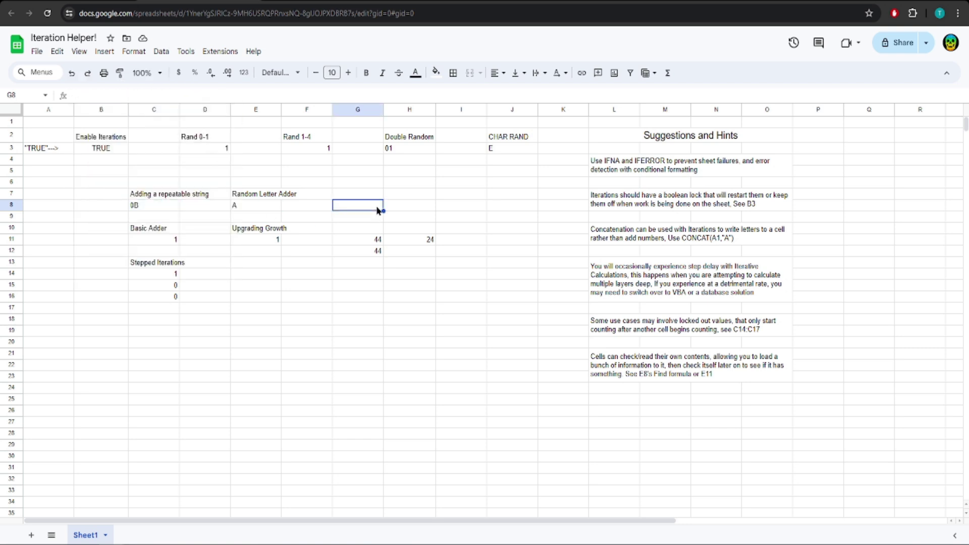
text(s)
key(Return)
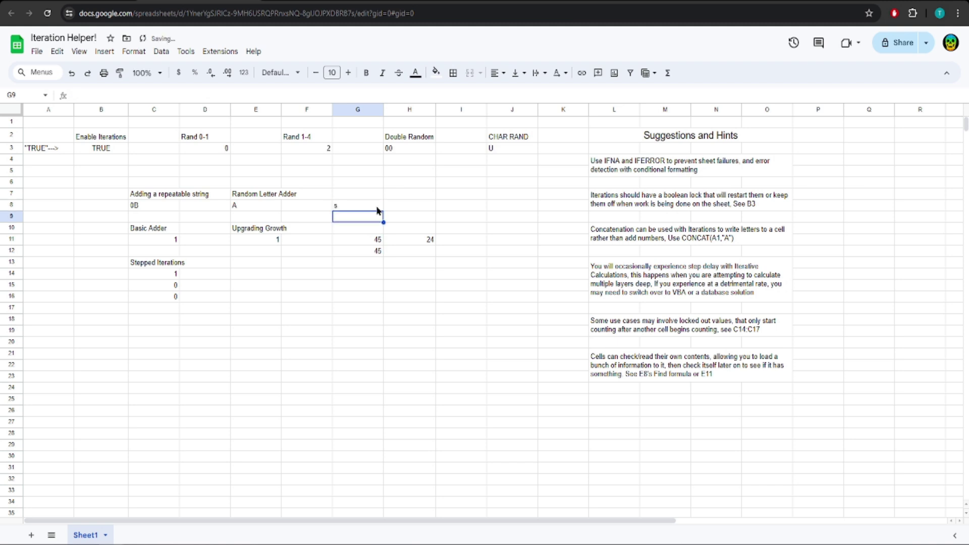
Enter the text "s" in G8, G7, G6 and G5 to make the sheet recalculate several times
click(377, 207)
text(s)
key(Up)
text(s)
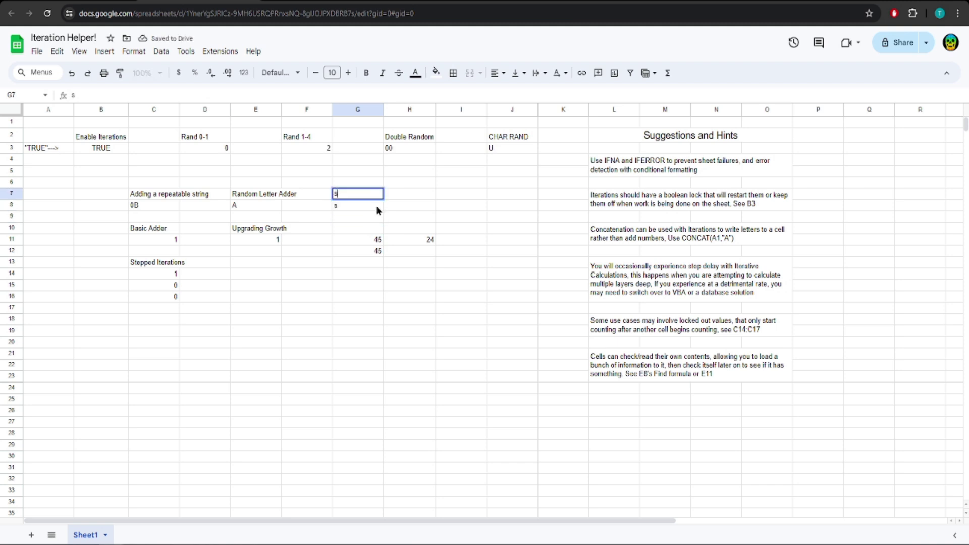
key(Up)
text(s)
key(Up)
text(s)
key(Down)
Compare the repeatable string formula in C8 with the random letter adder formula in E8
key(Down)
key(Left)
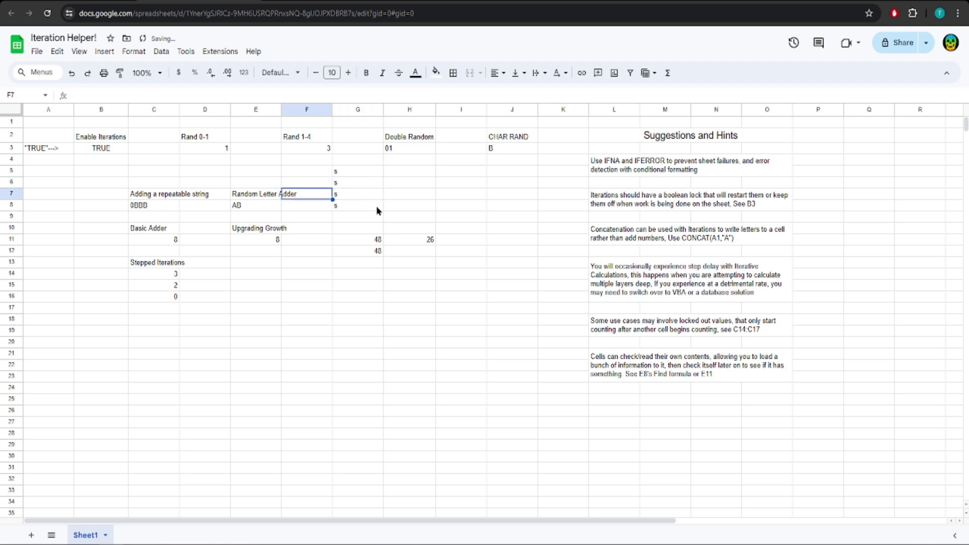
key(Down)
key(Left)
key(Left)
key(Left)
key(Left)
key(Right)
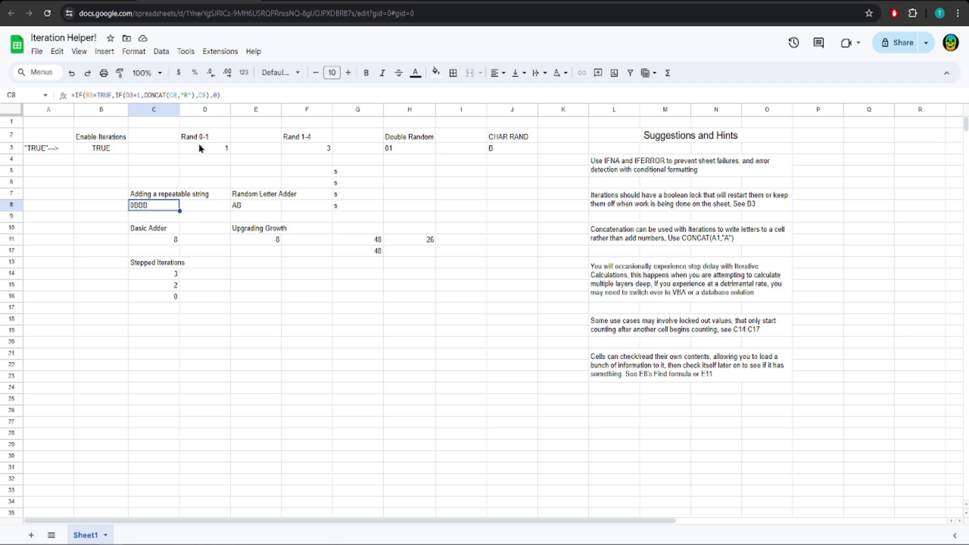
click(242, 206)
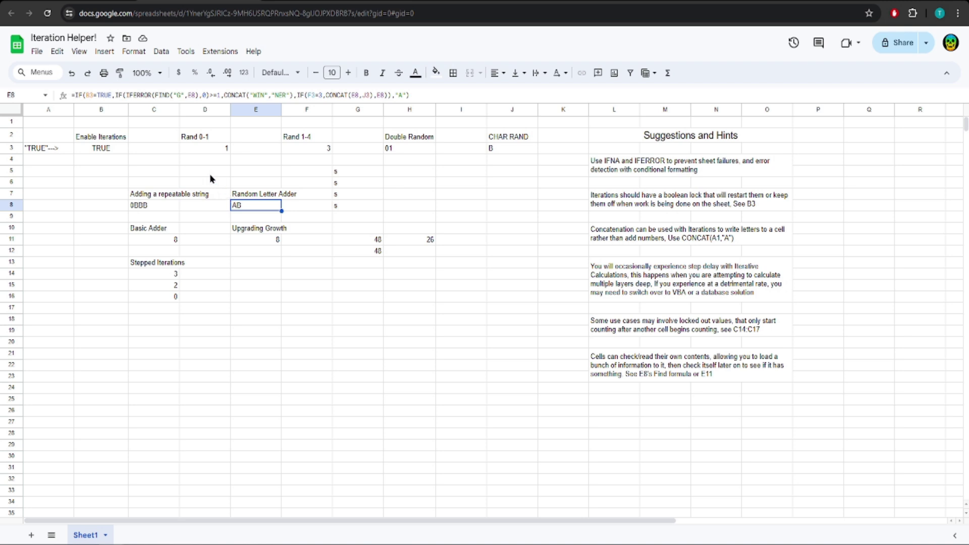
click(142, 207)
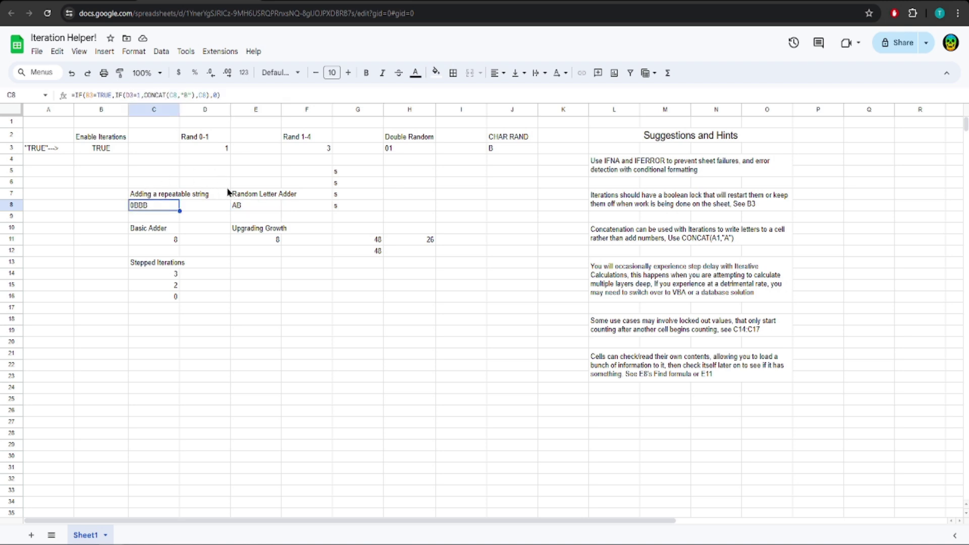
click(240, 207)
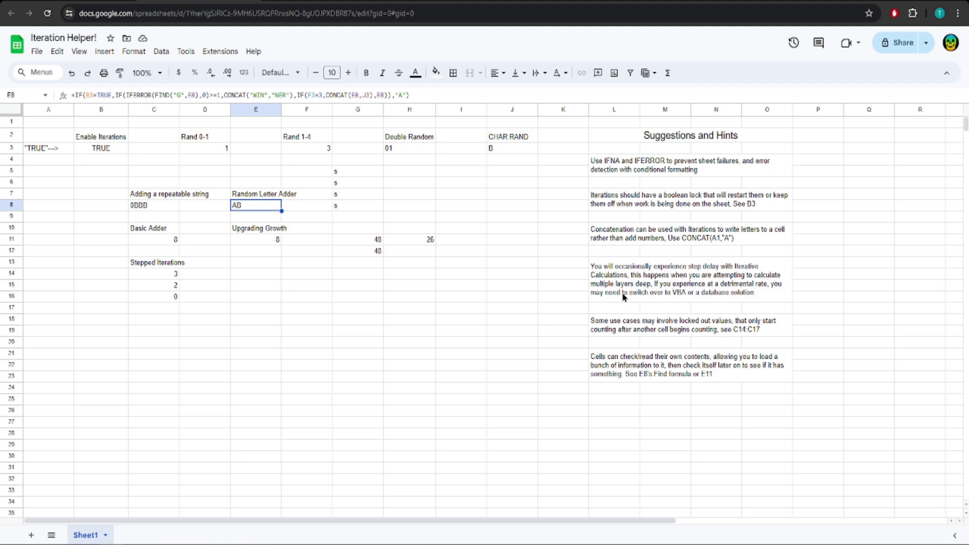
Read the hints on boolean locks, IFNA and IFERROR, concatenation and step delay under Suggestions and Hints
click(612, 200)
click(617, 174)
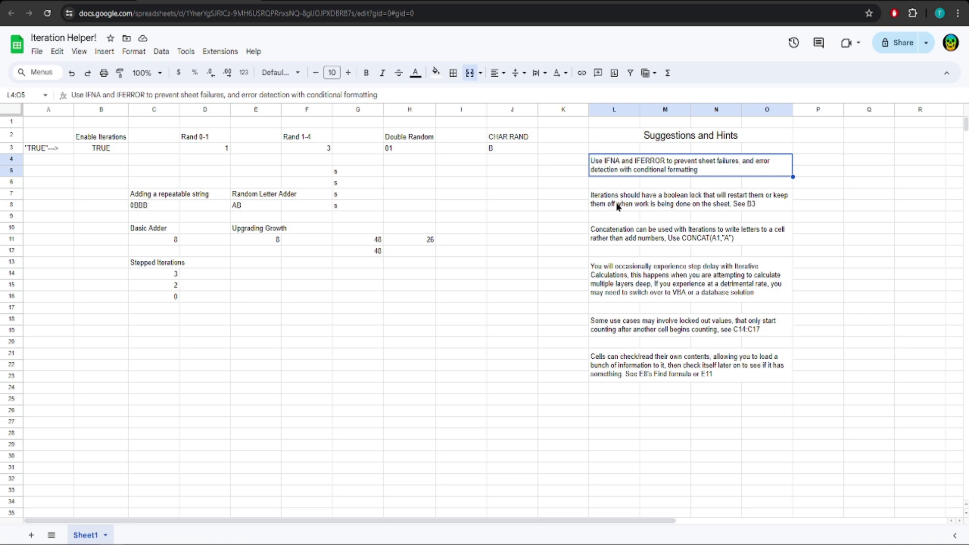
click(610, 240)
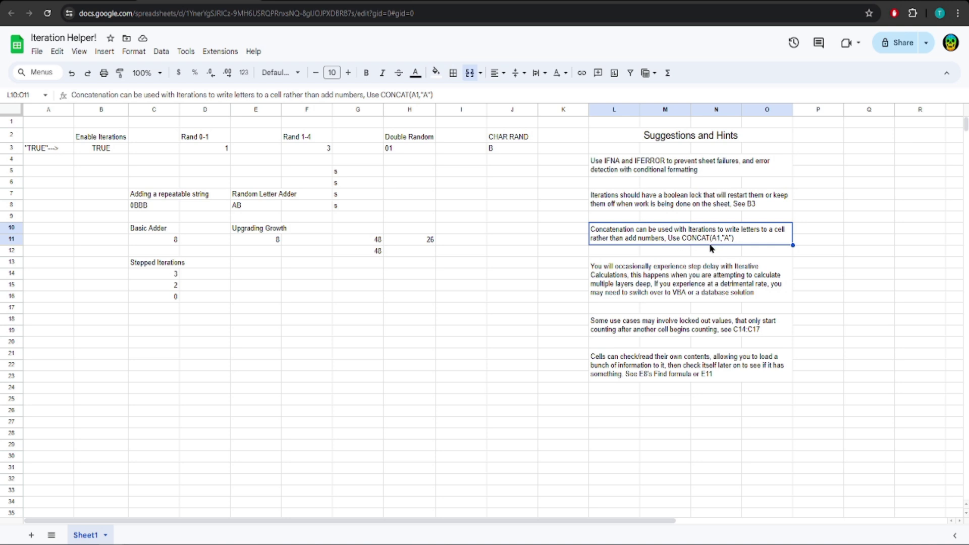
click(635, 276)
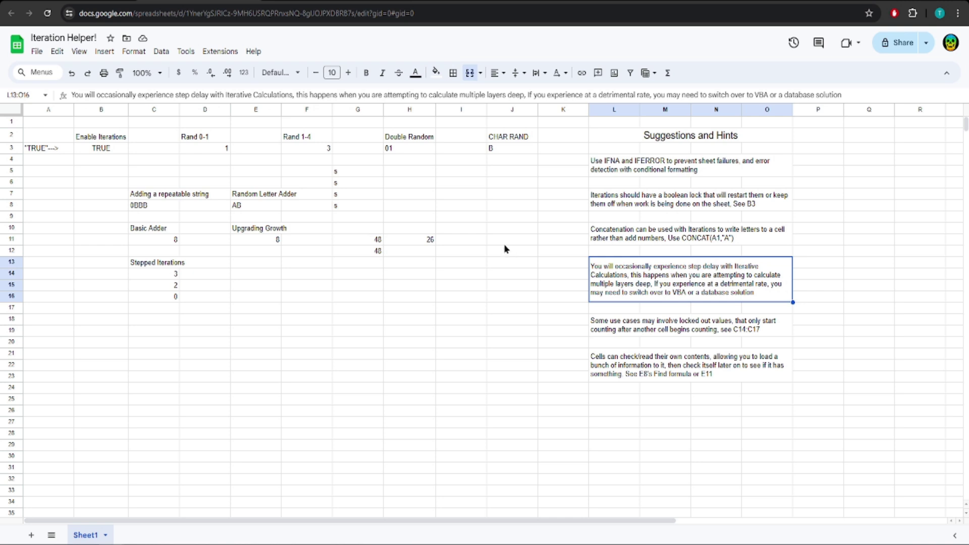
Examine the Stepped Iterations formulas in C14, C15 and C16 without editing them, and reread the step delay hint
click(150, 268)
drag(150, 268, 148, 294)
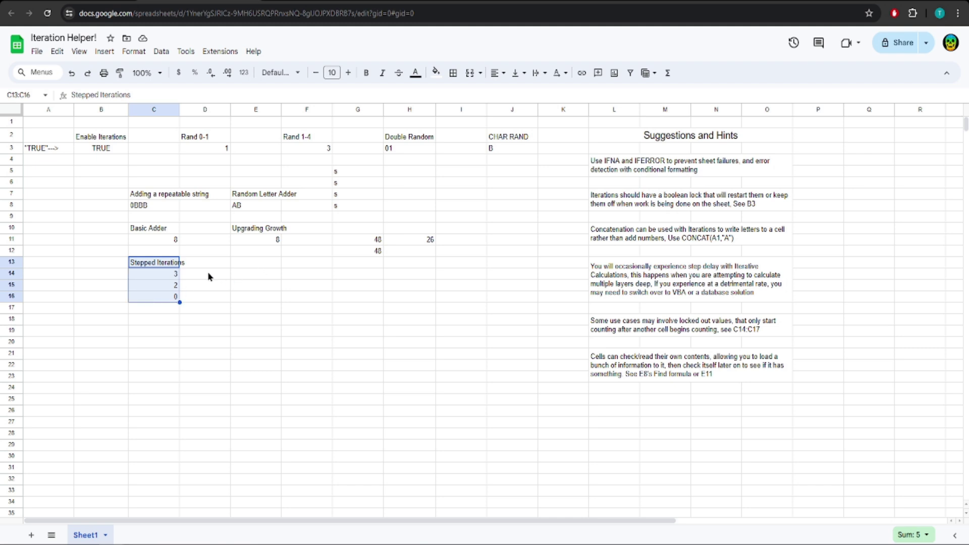
click(205, 285)
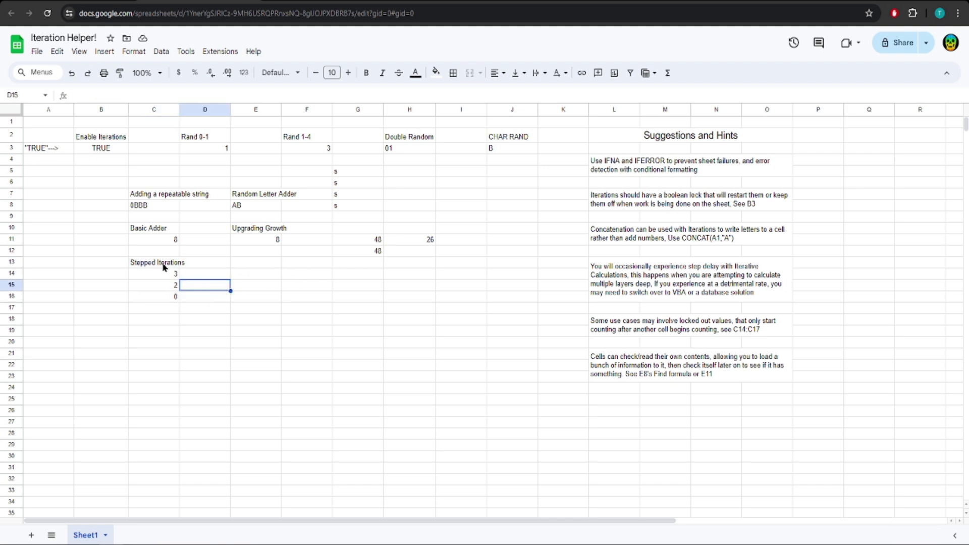
drag(150, 263, 153, 302)
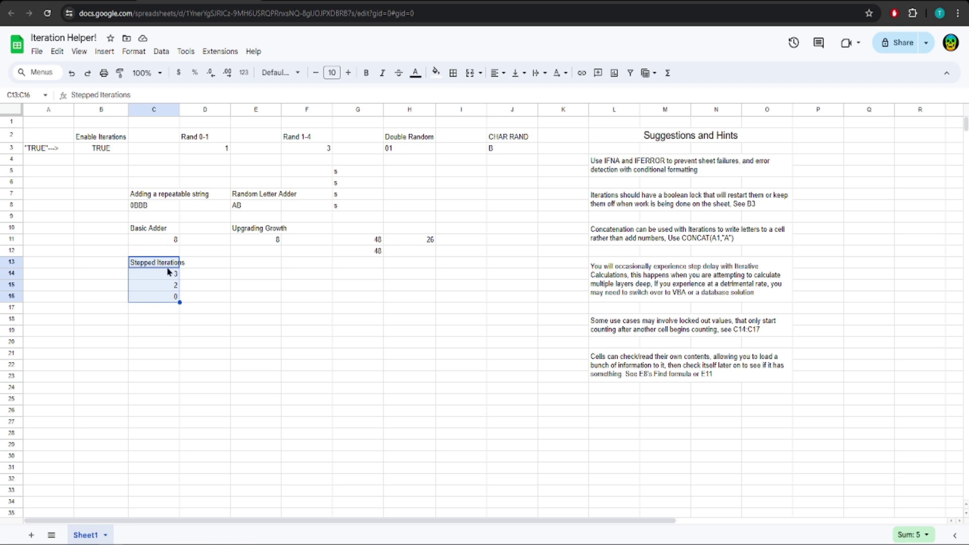
click(154, 278)
click(153, 286)
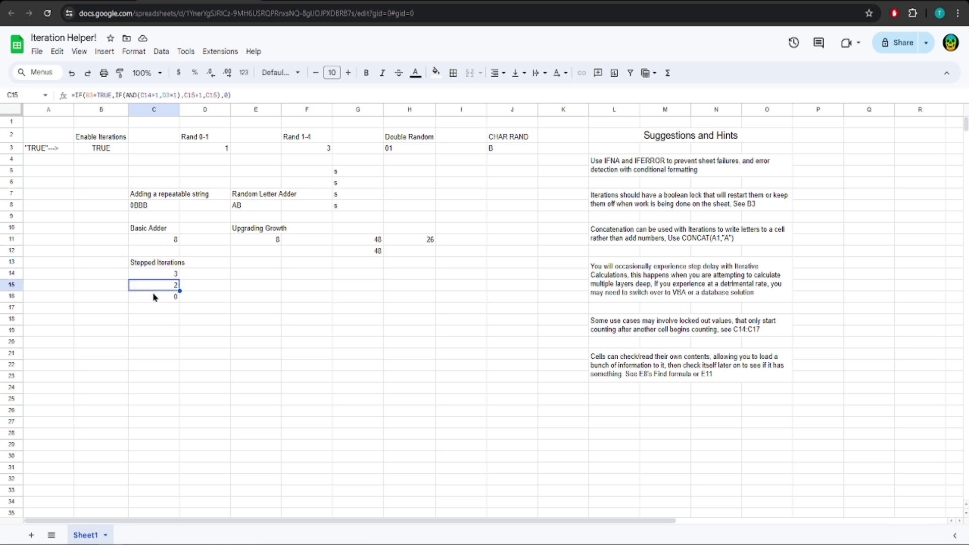
click(153, 296)
click(154, 274)
click(154, 286)
click(154, 297)
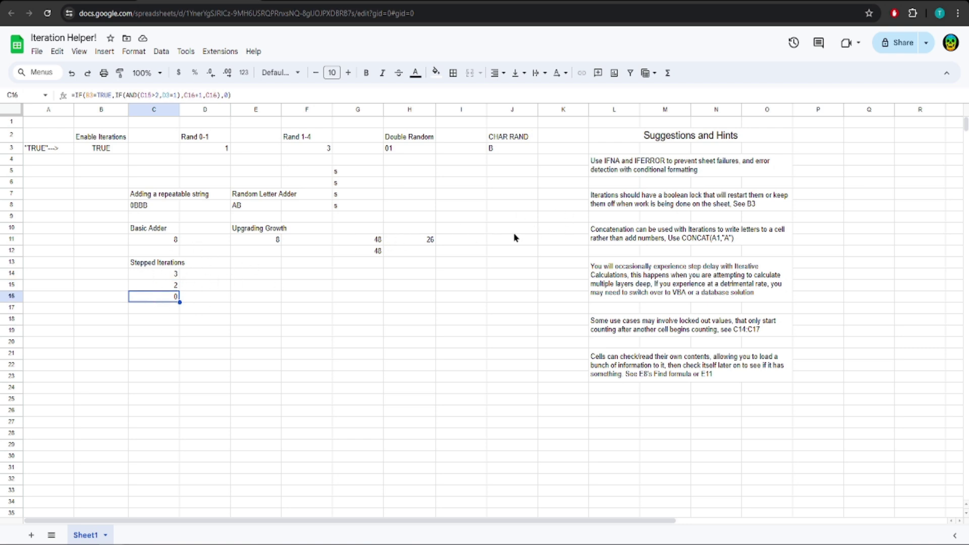
click(139, 98)
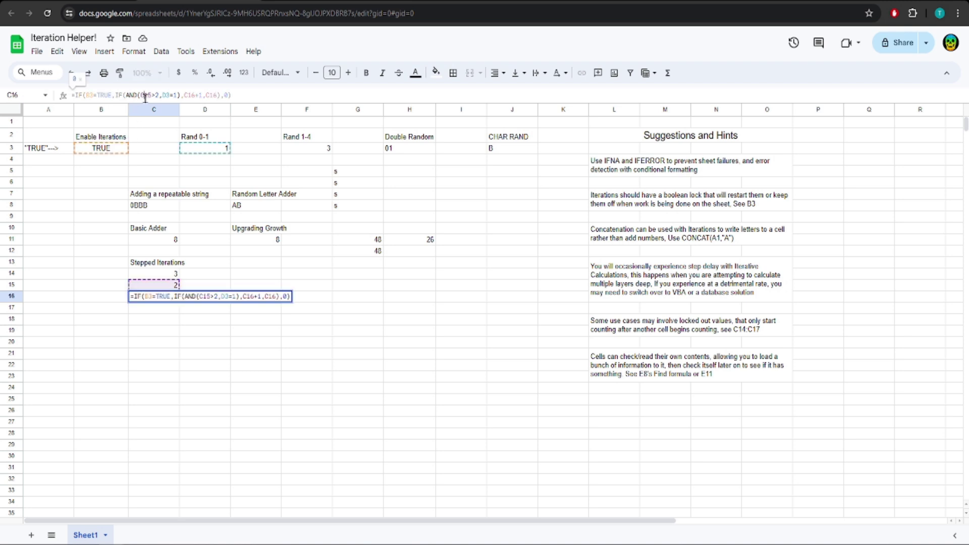
key(Escape)
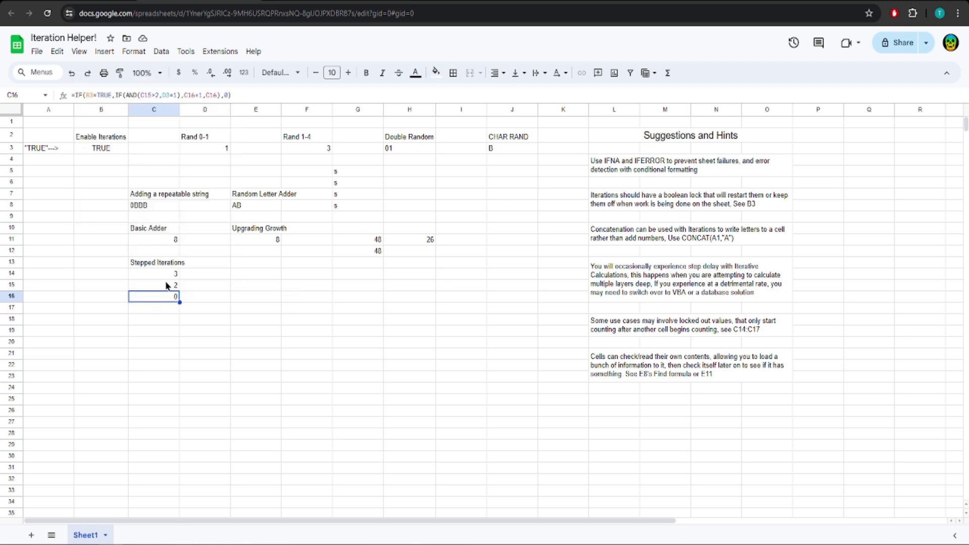
click(166, 283)
click(172, 275)
click(555, 227)
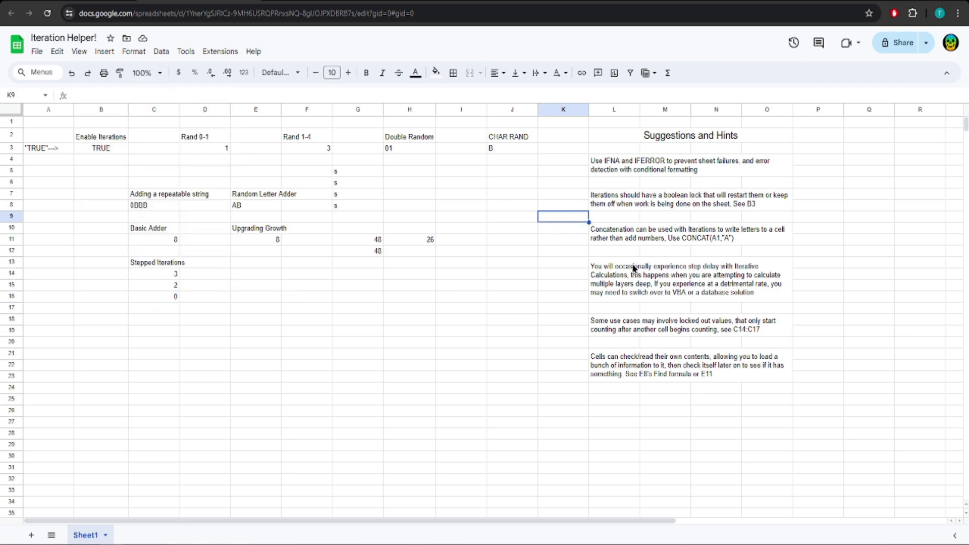
click(622, 284)
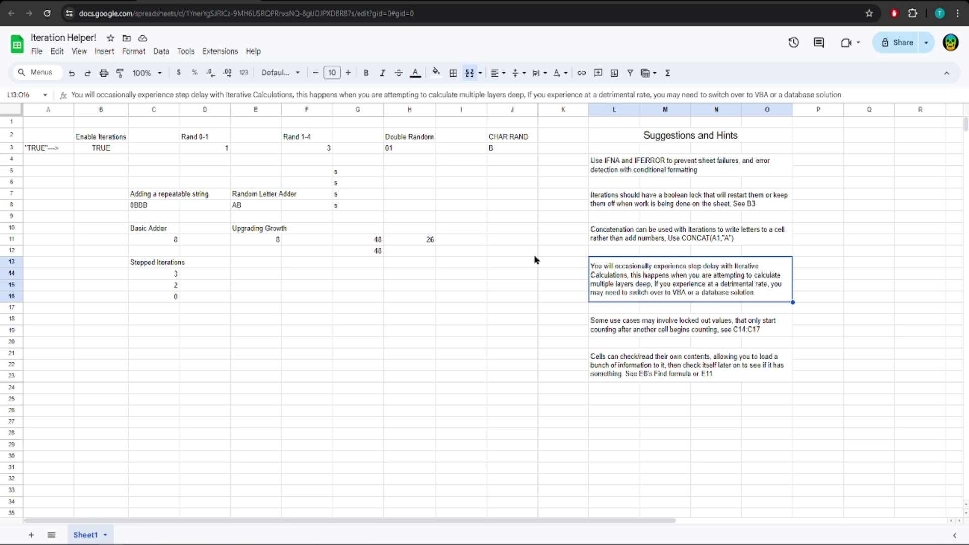
click(305, 287)
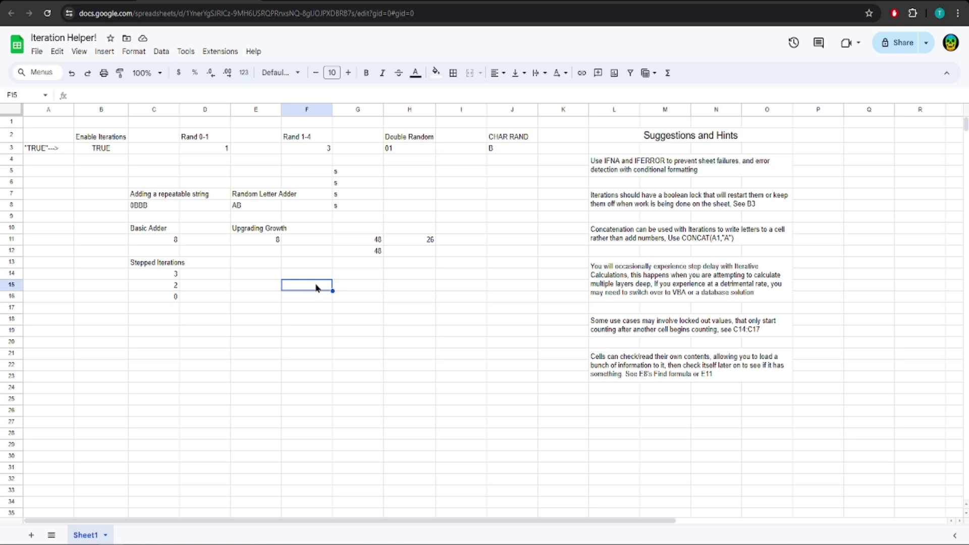
click(351, 288)
click(397, 284)
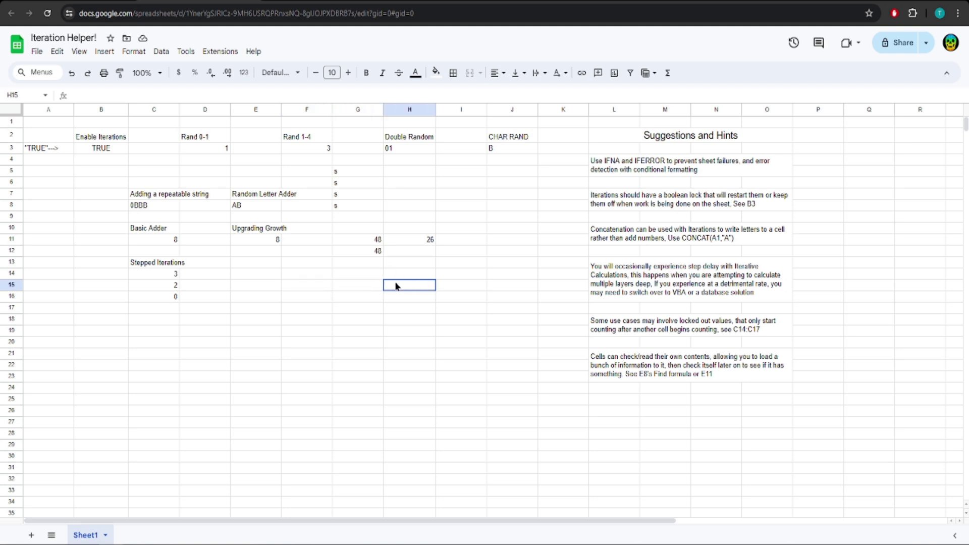
click(448, 287)
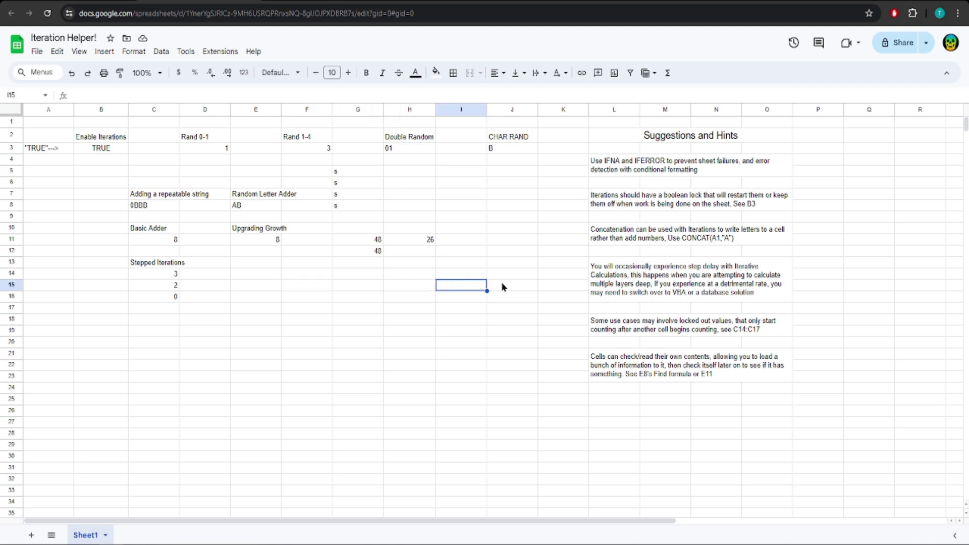
click(502, 286)
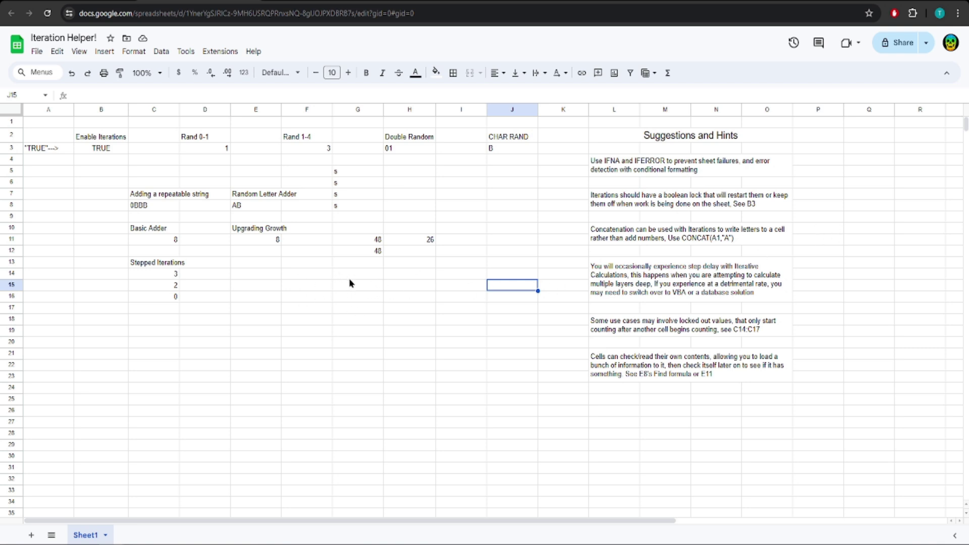
drag(349, 275, 359, 437)
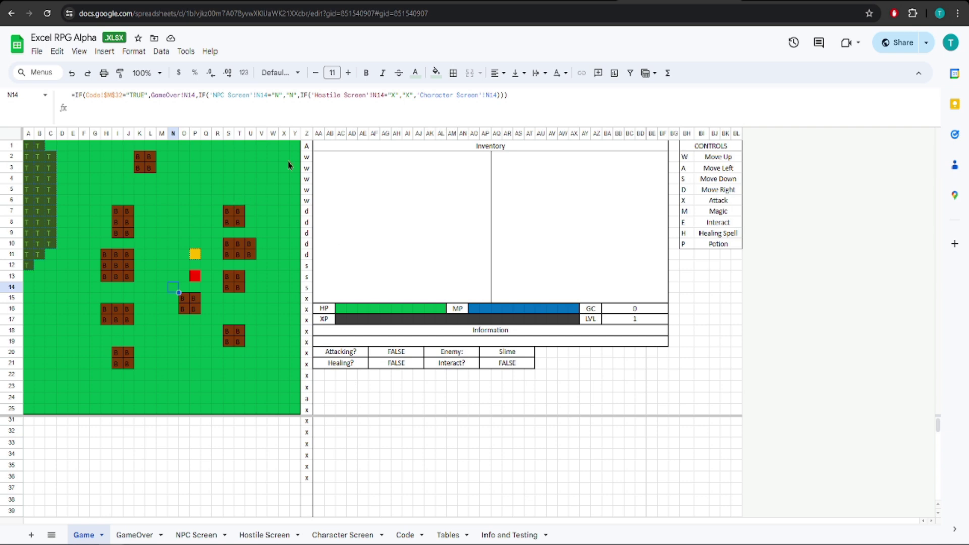
Clear the letters entered in Z1:Z36 on the Game sheet of the Excel RPG Alpha spreadsheet
click(306, 150)
drag(305, 155, 309, 454)
key(Delete)
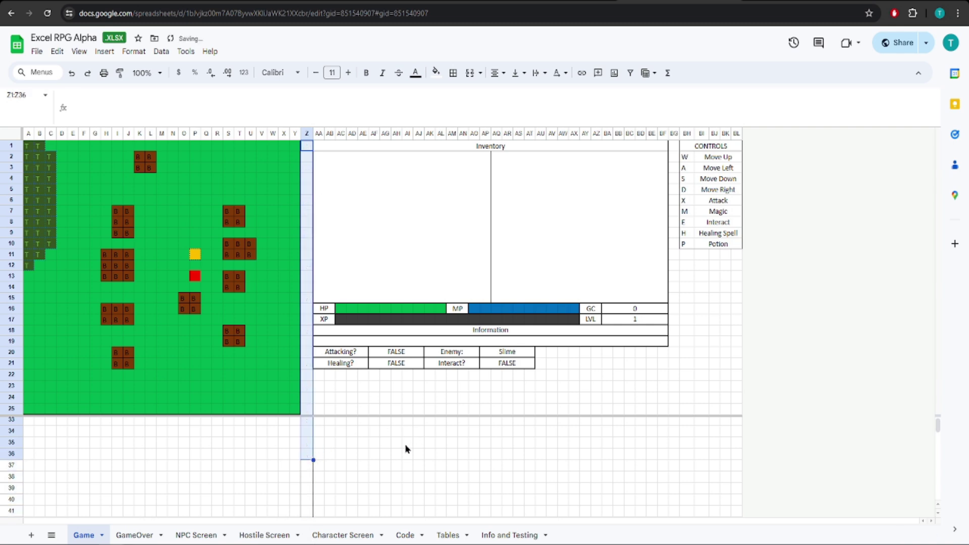
click(407, 445)
click(376, 444)
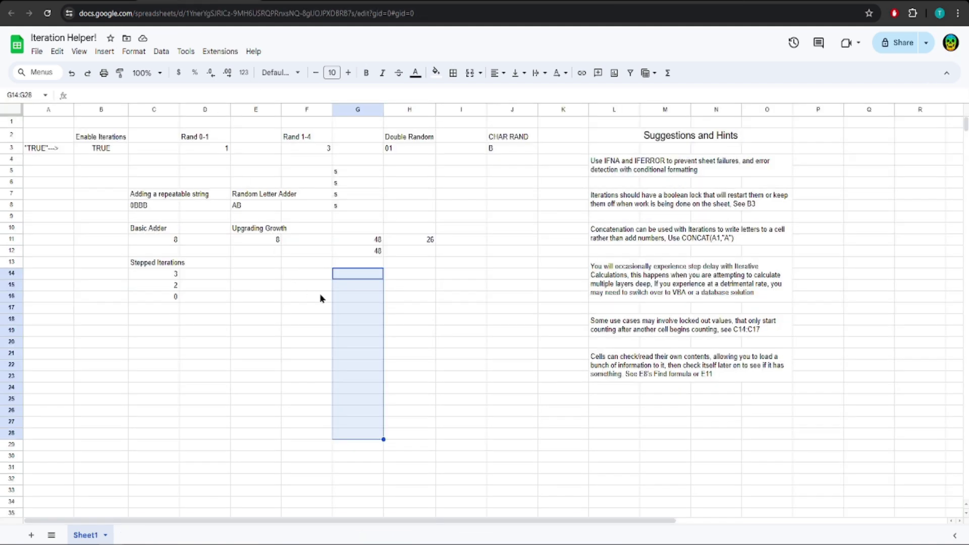
In the Iteration Helper! spreadsheet, read the locked-out values hint and check the formulas in C14:C16 it refers to
click(444, 354)
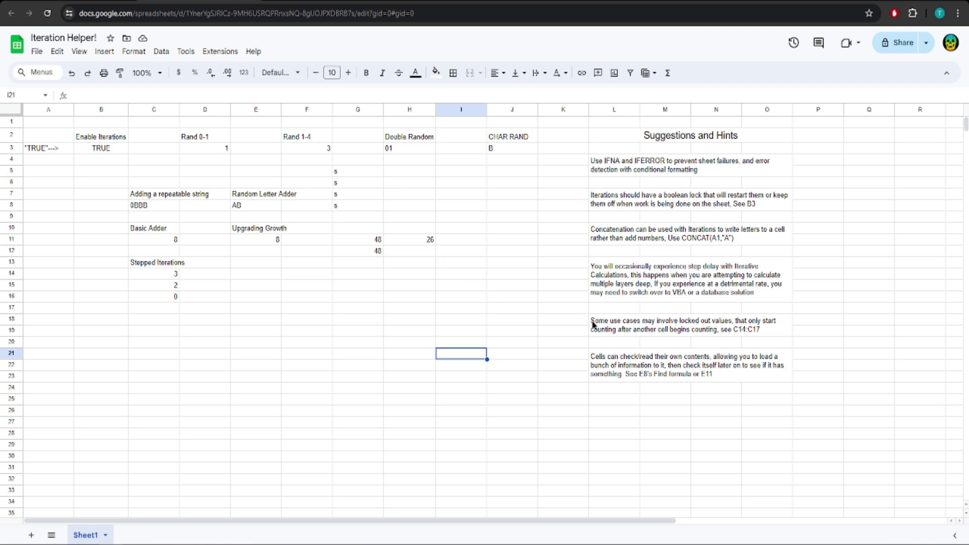
click(610, 333)
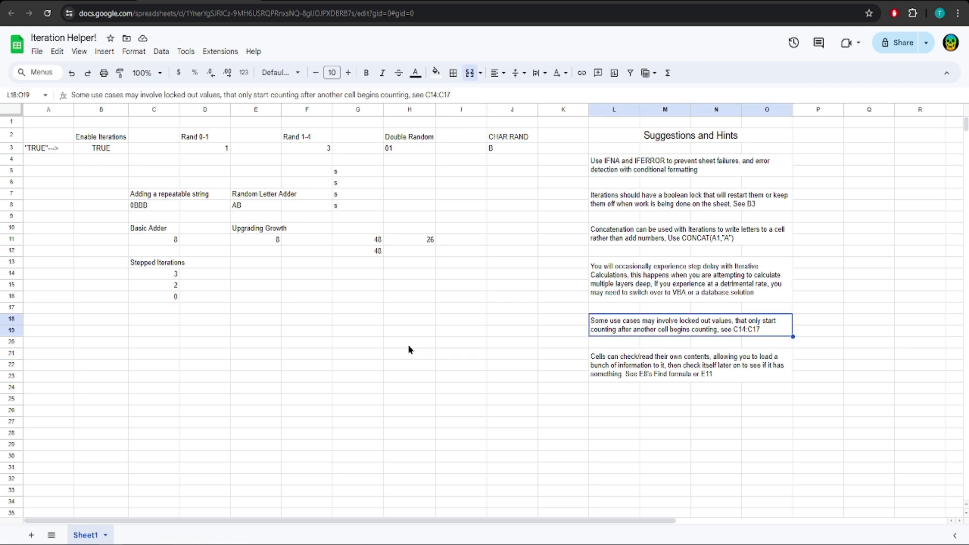
drag(159, 274, 163, 296)
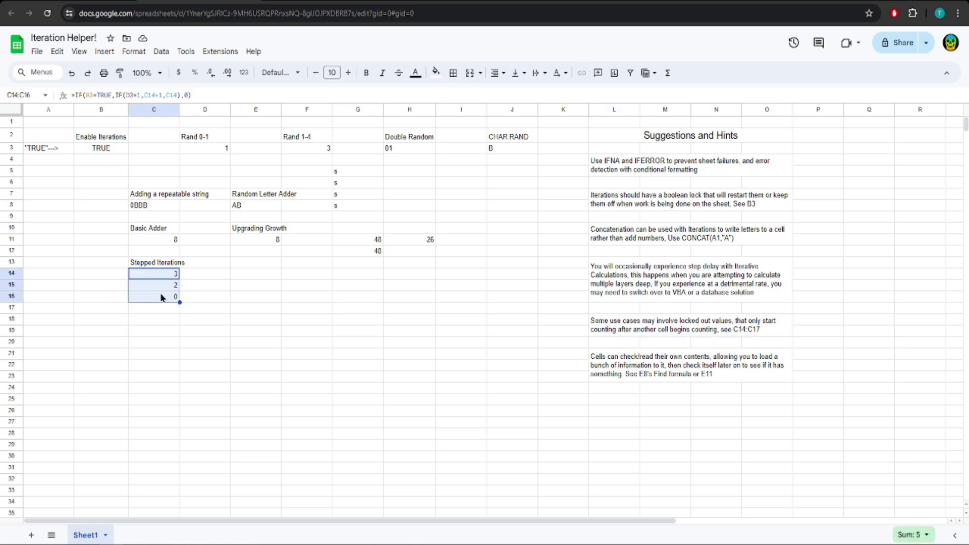
click(174, 297)
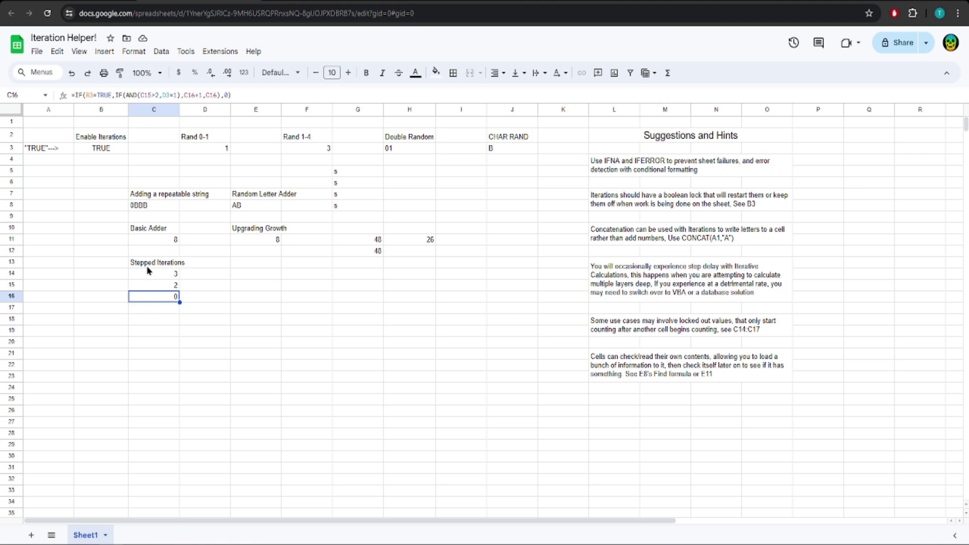
click(155, 286)
click(159, 275)
click(154, 287)
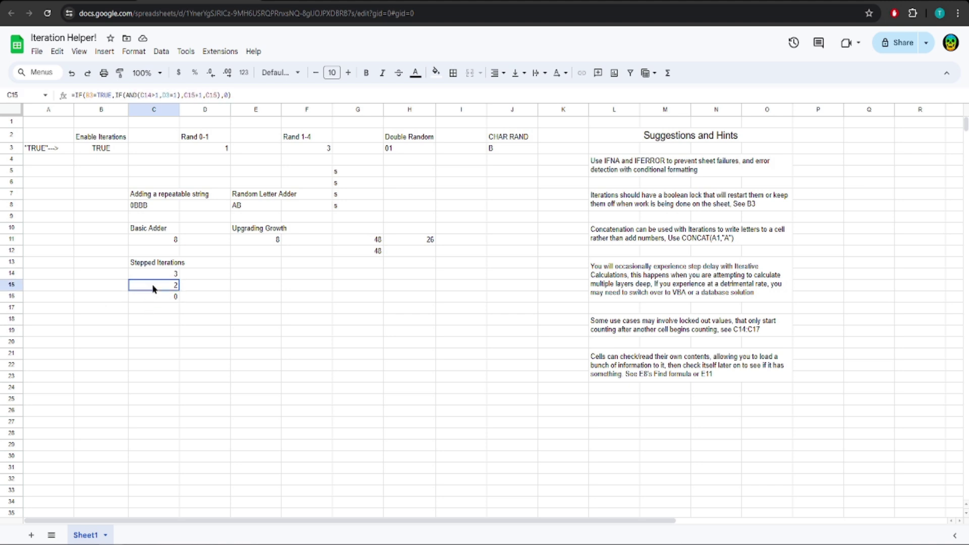
click(152, 300)
click(150, 289)
Examine the C14>1 condition in the C15 formula and the C15>2 condition in the C16 formula, leaving both unedited
drag(140, 96, 157, 95)
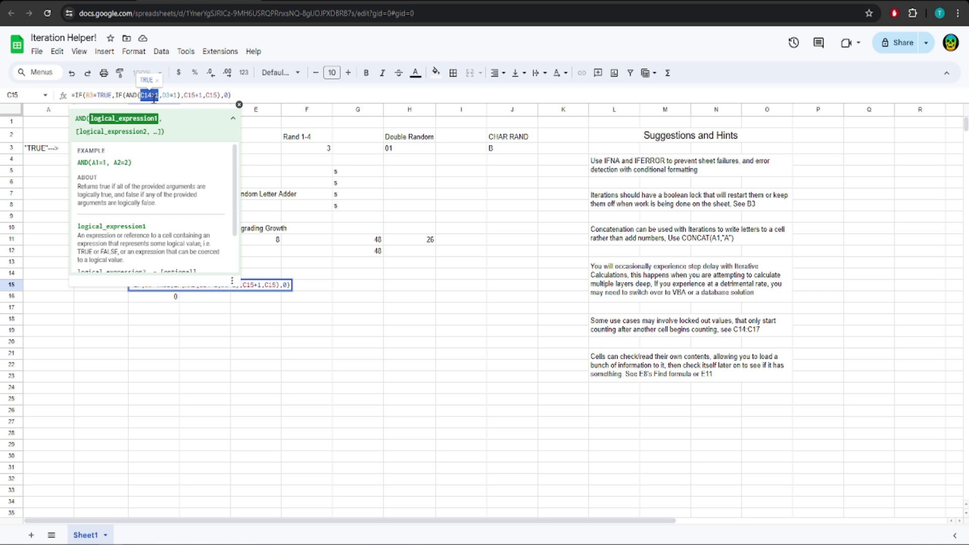
click(239, 104)
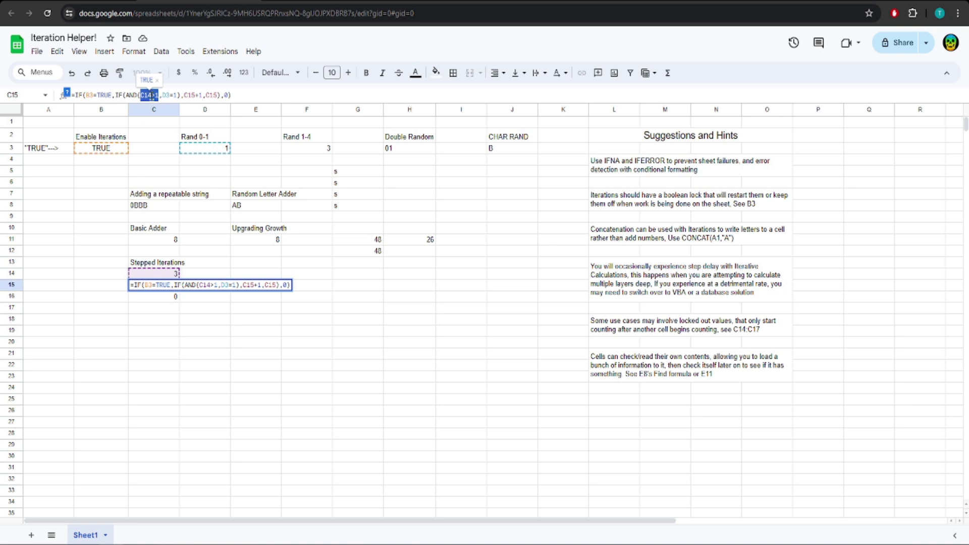
key(Escape)
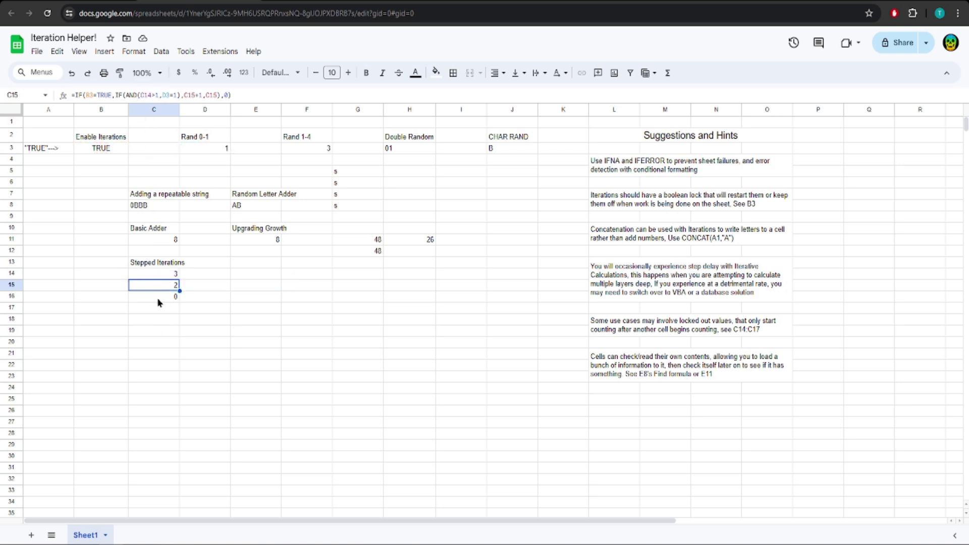
click(168, 298)
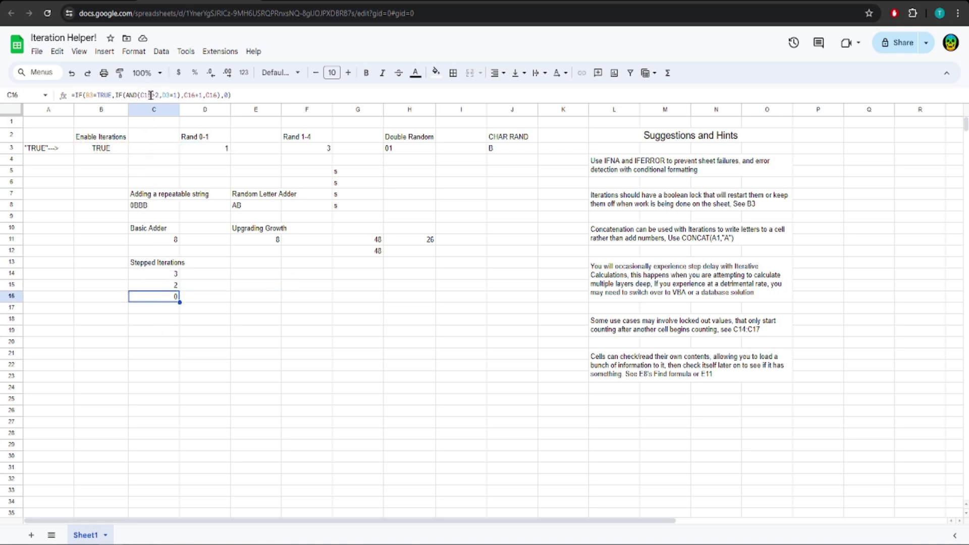
drag(151, 95, 159, 96)
key(Escape)
drag(160, 274, 171, 297)
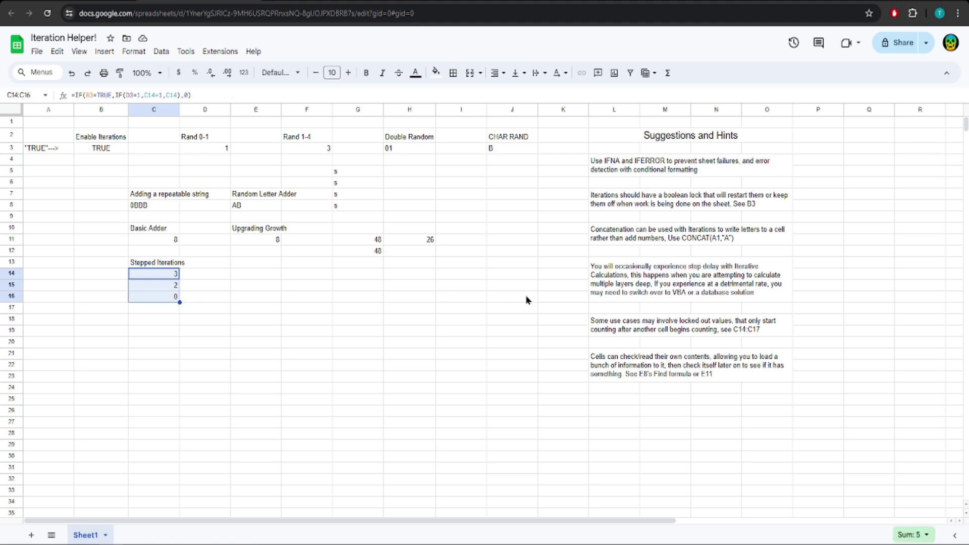
Read the hint about cells checking their own contents and look at the E8 and E11 formulas it refers to
drag(659, 283, 660, 321)
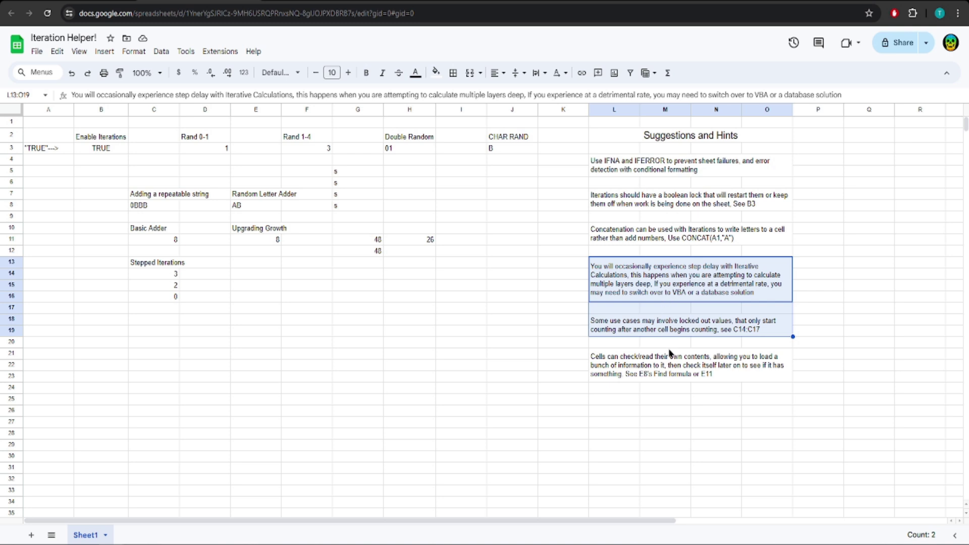
click(672, 370)
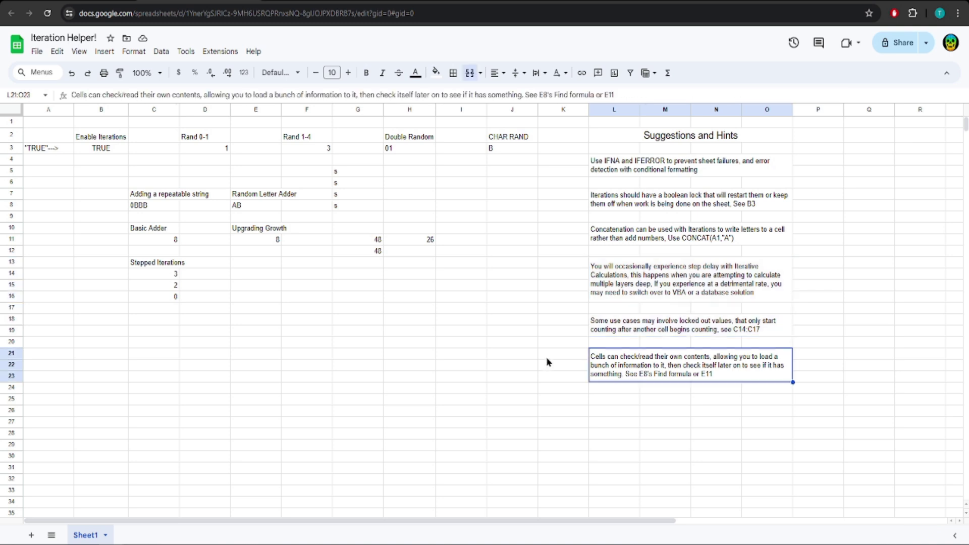
click(251, 202)
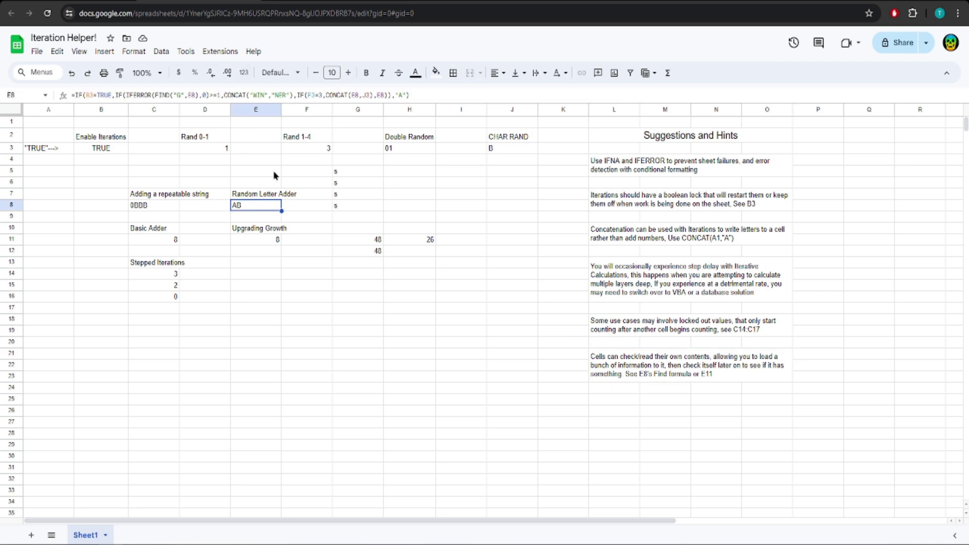
click(252, 239)
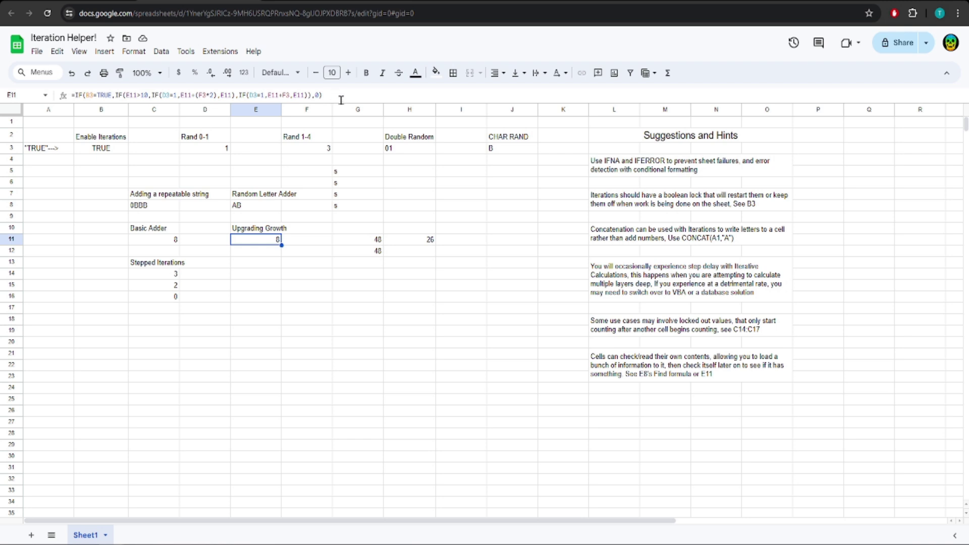
click(262, 206)
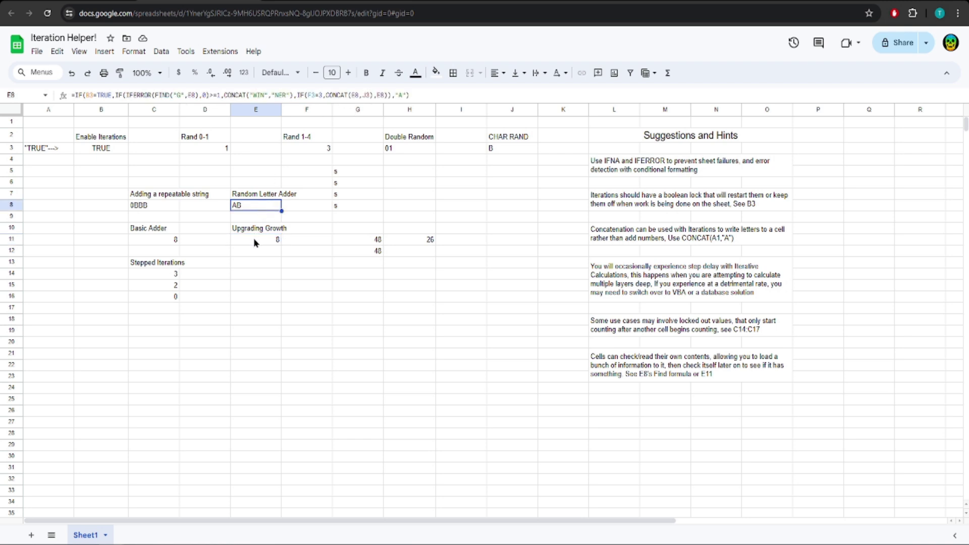
click(255, 244)
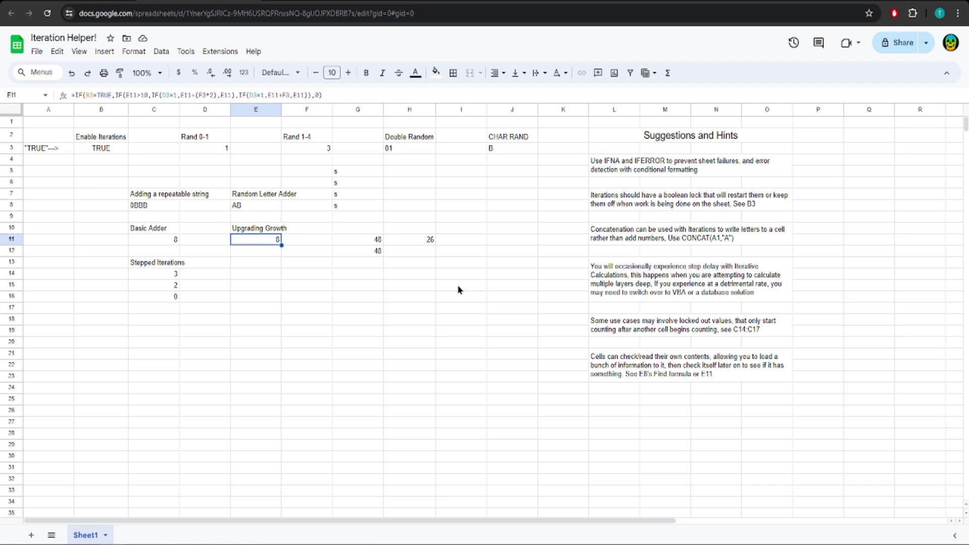
click(605, 369)
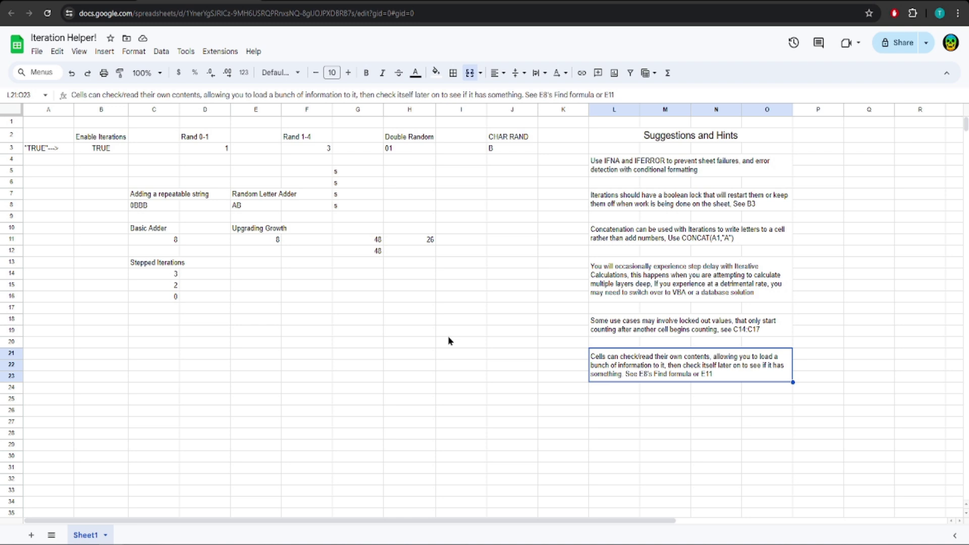
click(362, 309)
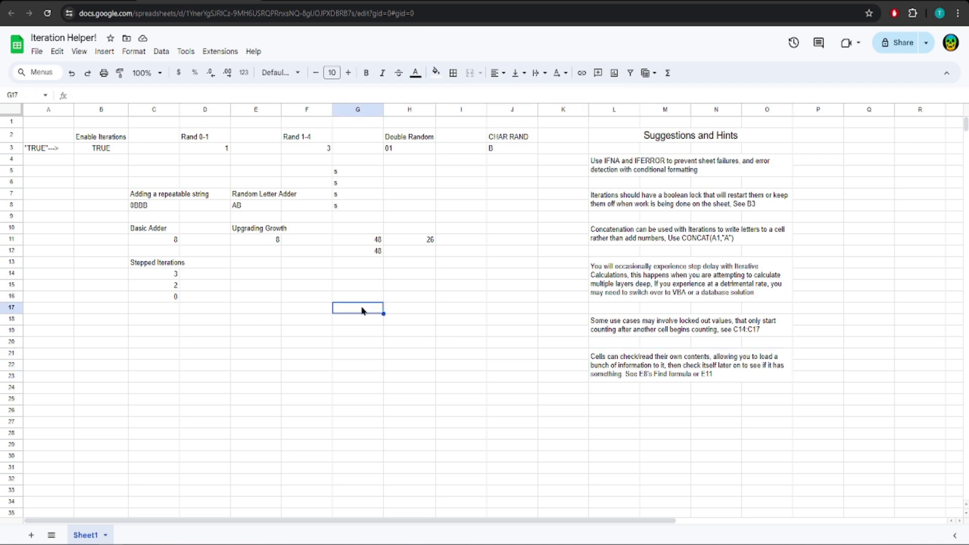
text(=)
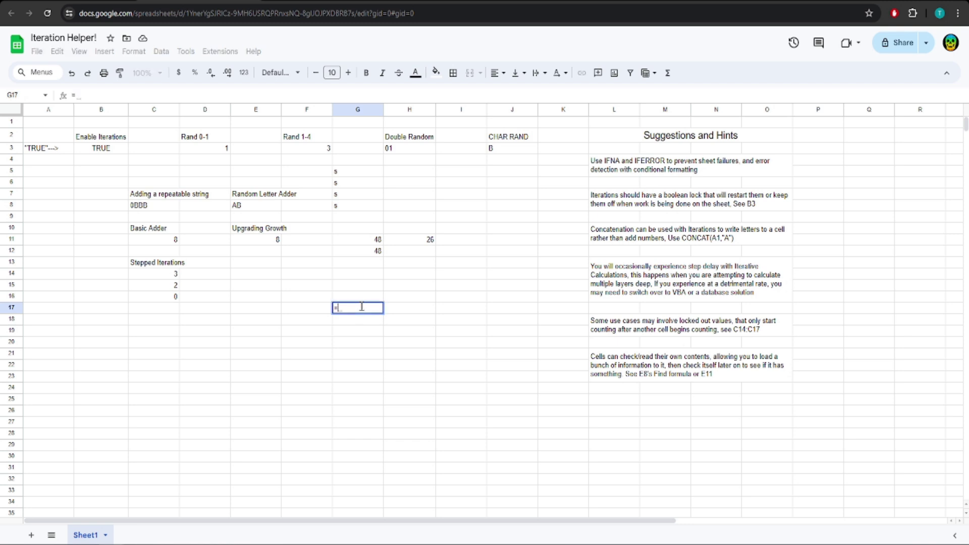
text(H17)
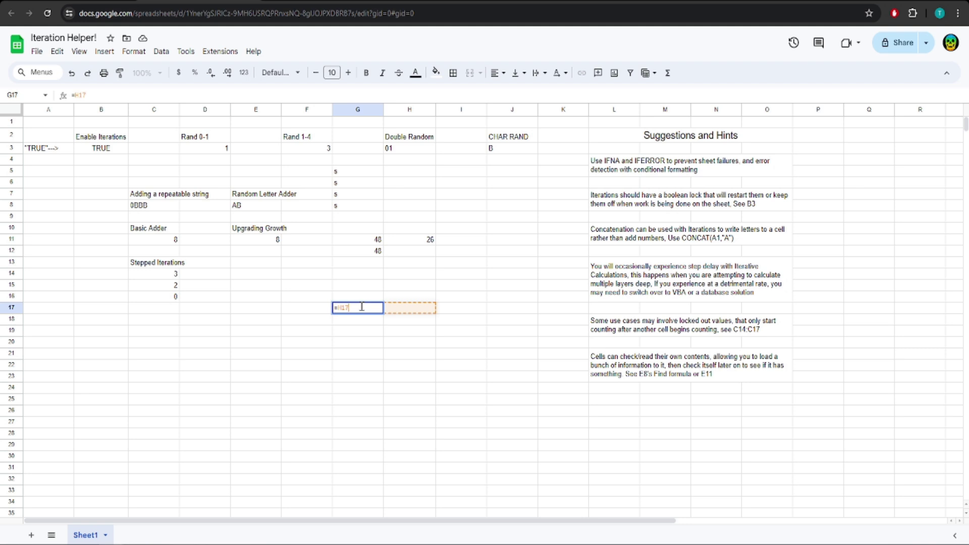
key(BackSpace)
key(BackSpace)
key(BackSpace)
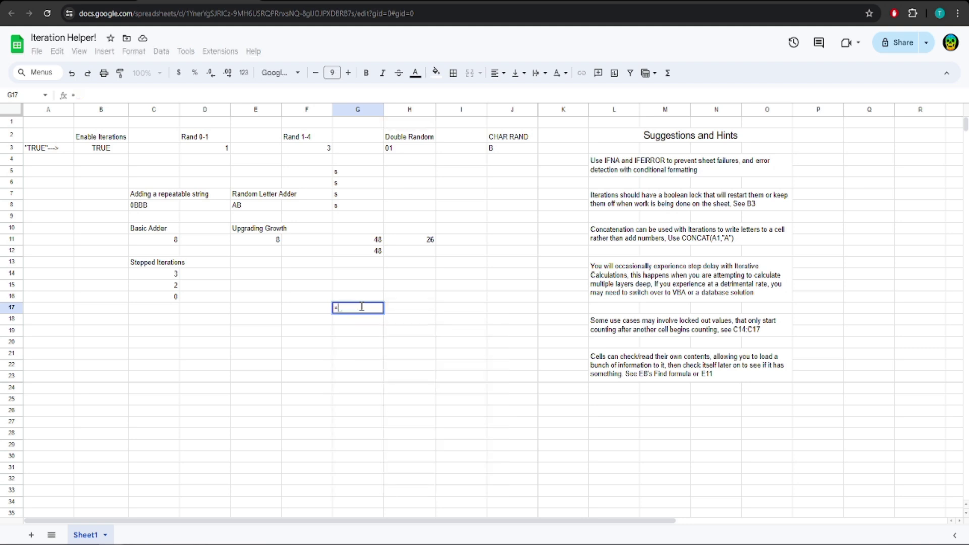
key(BackSpace)
key(Escape)
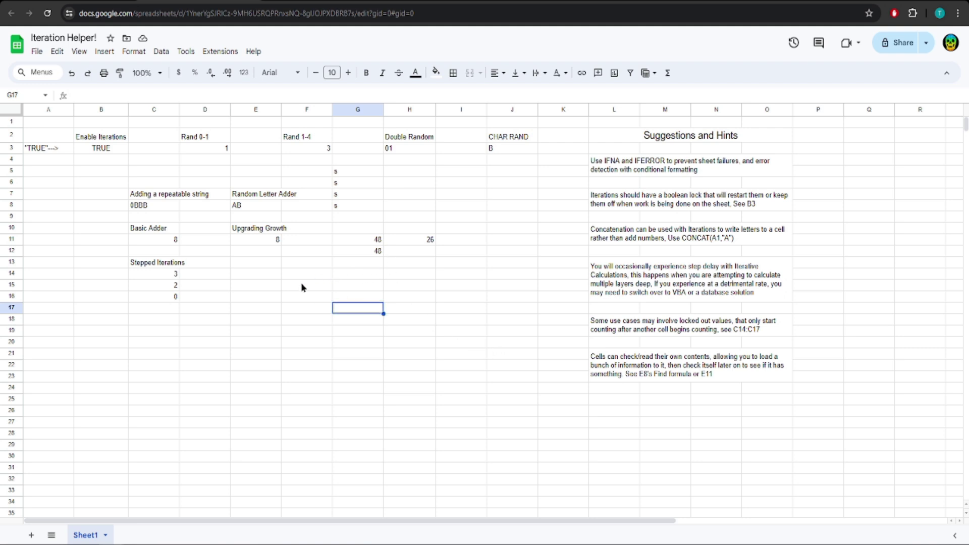
Examine the self-referencing E11>10 condition in the Upgrading Growth formula in E11, leaving the formula unedited
click(266, 237)
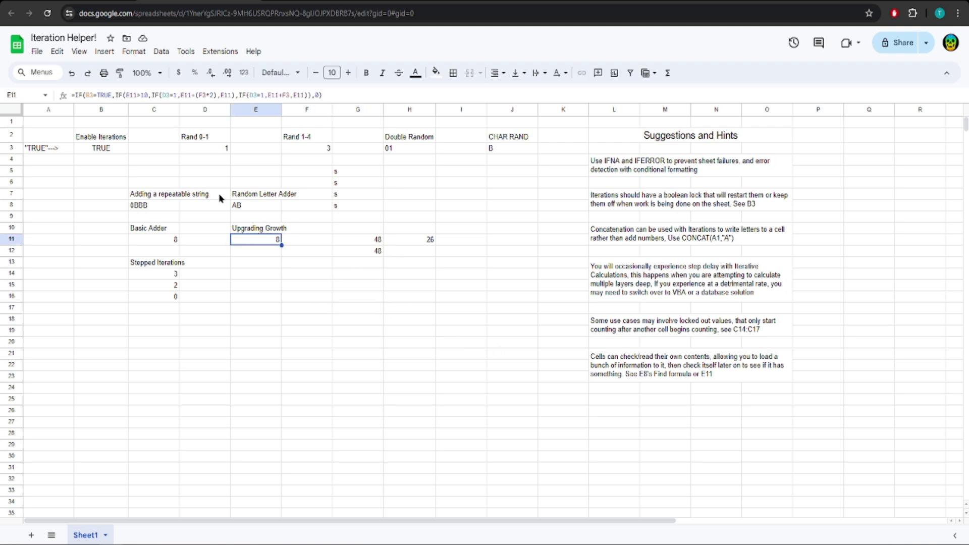
click(162, 95)
click(190, 94)
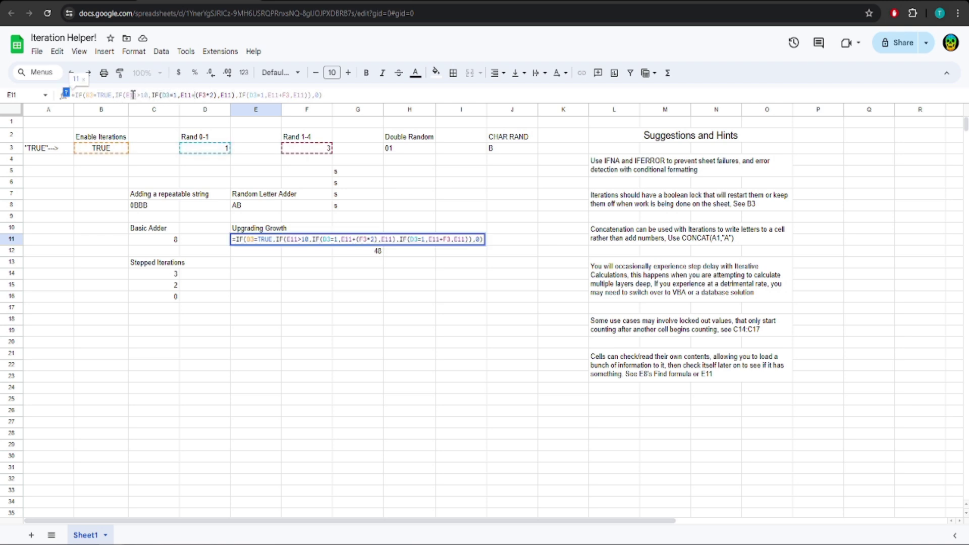
drag(123, 94, 148, 95)
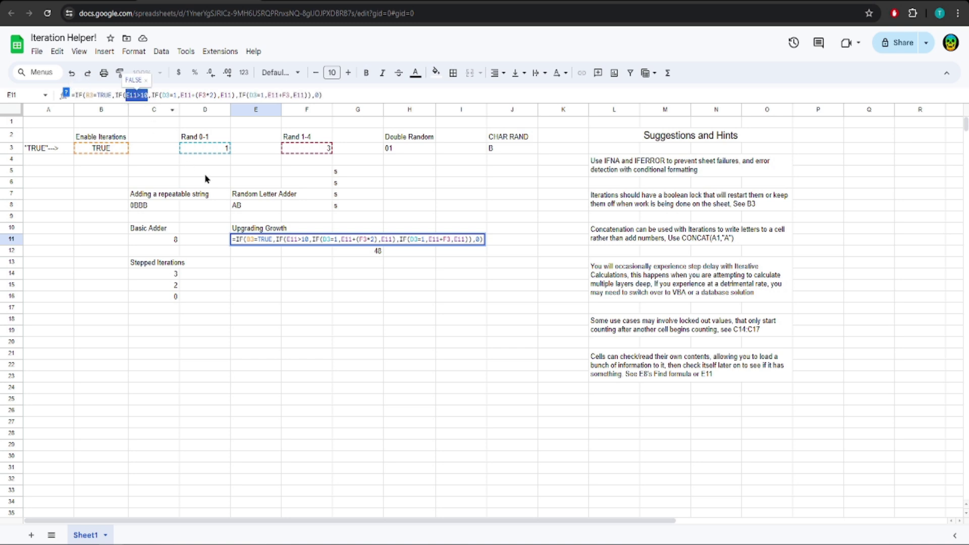
key(Escape)
Examine the FIND("G",E8) check and the CONCAT("WIN","NER") result in the Random Letter Adder formula in E8 without editing it
click(237, 205)
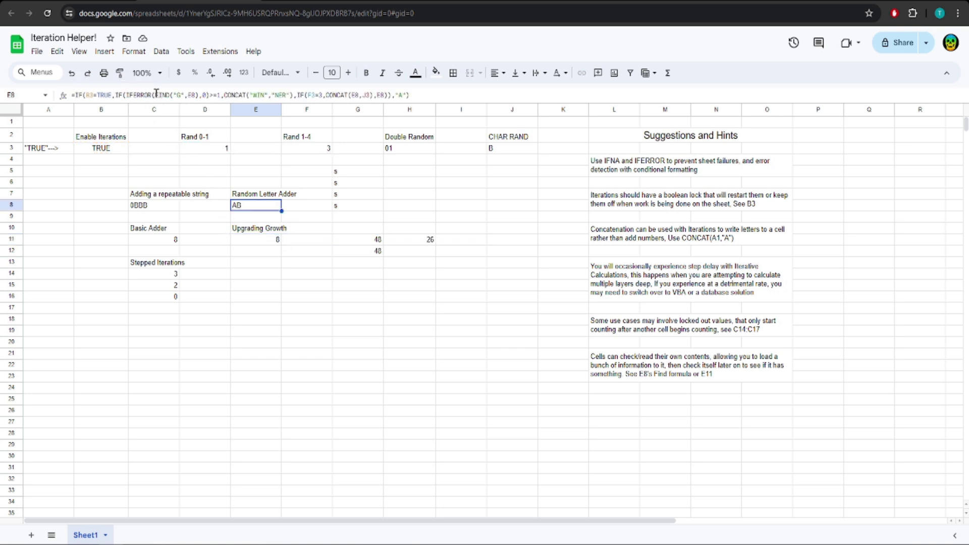
drag(155, 95, 187, 95)
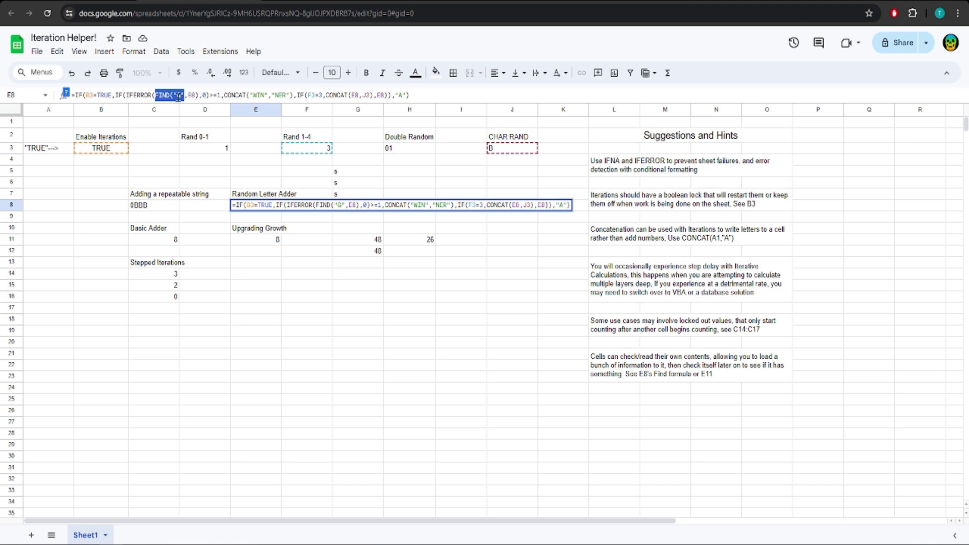
click(180, 96)
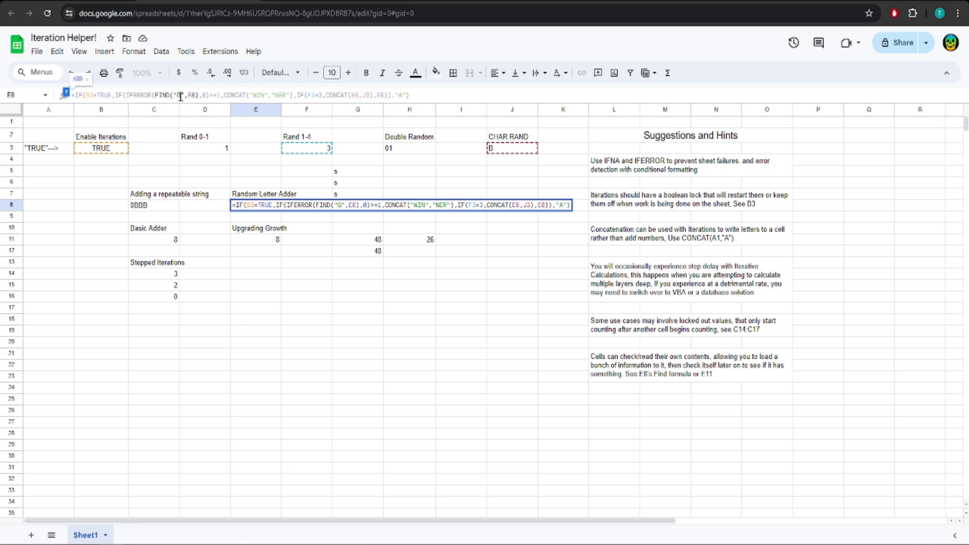
drag(225, 95, 290, 95)
click(213, 97)
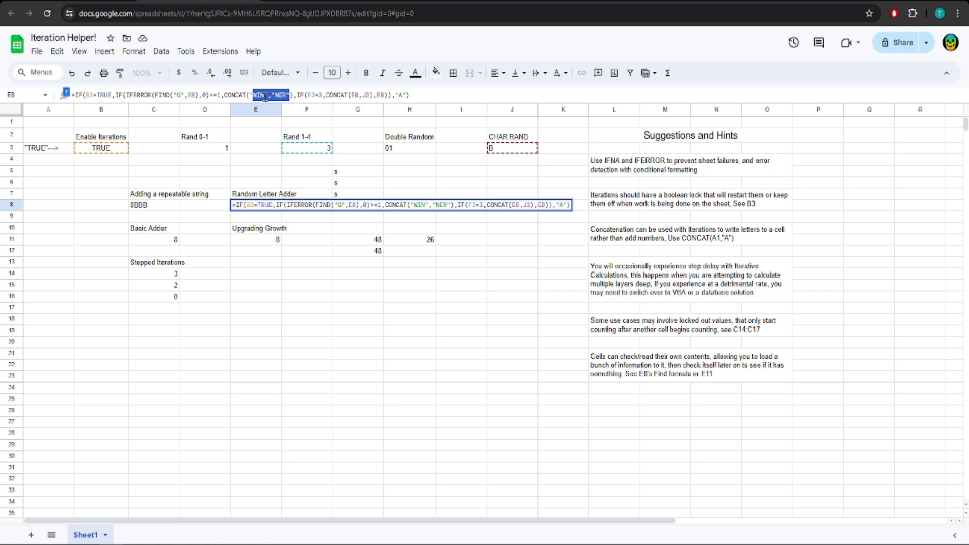
key(Escape)
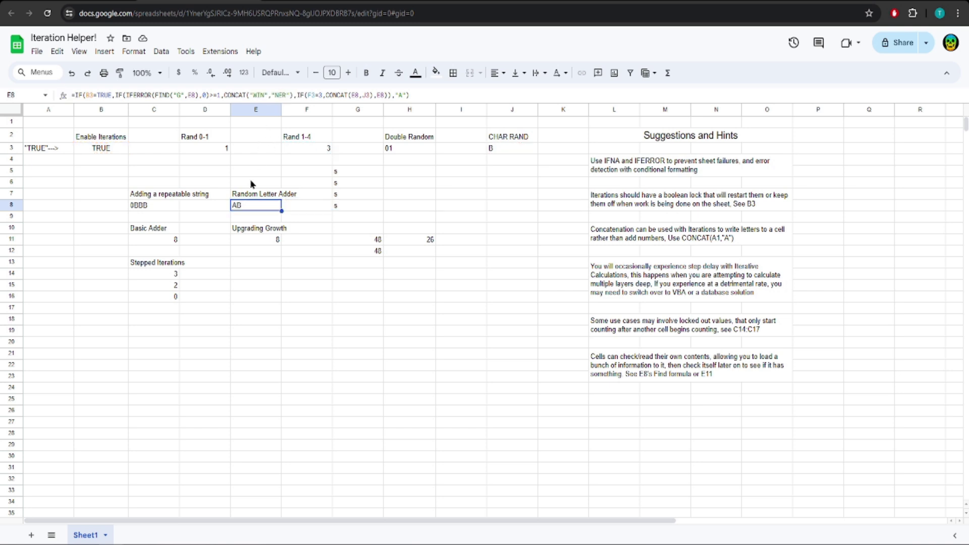
Examine how the E11 formula's E11>10 condition chooses between the E11+(F3*2) and E11+F3 branches, without editing it
click(270, 237)
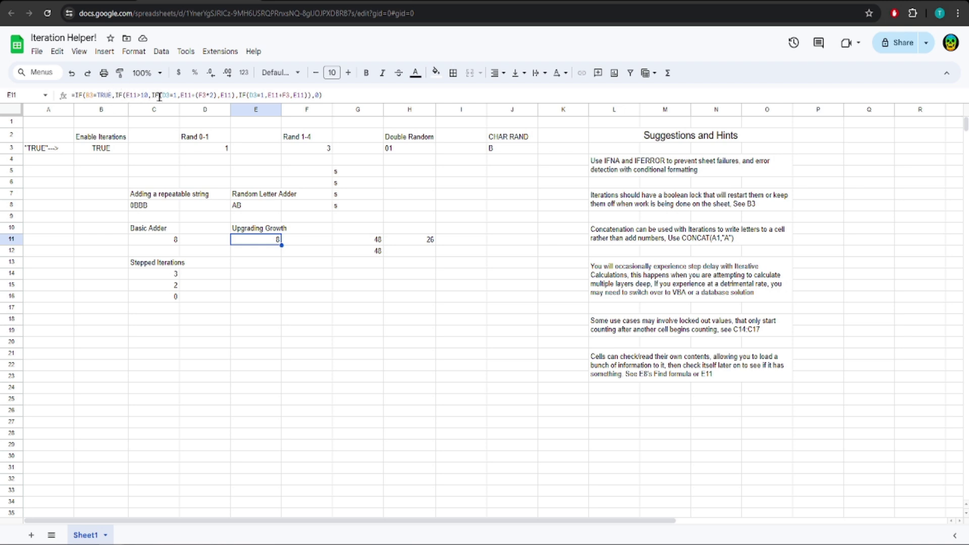
drag(162, 96, 304, 95)
click(249, 94)
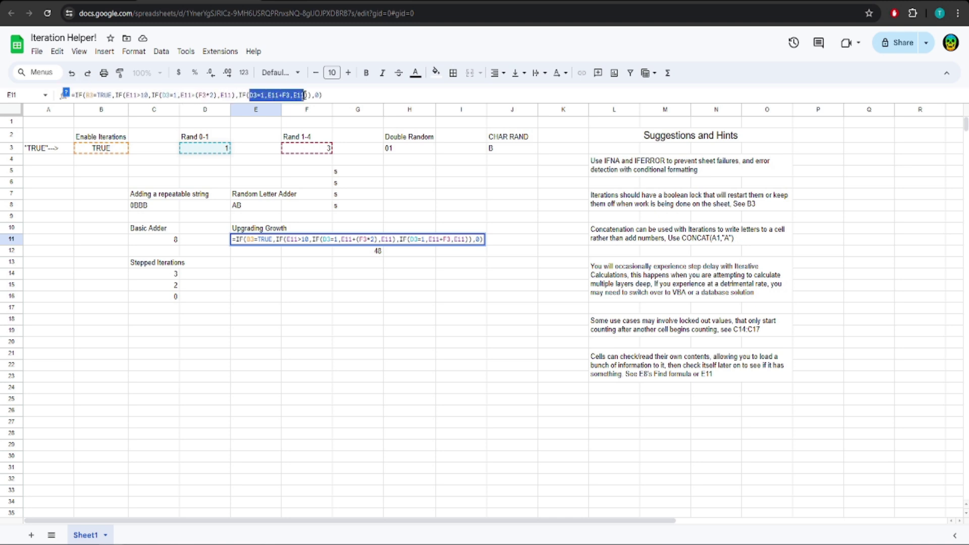
drag(126, 95, 148, 95)
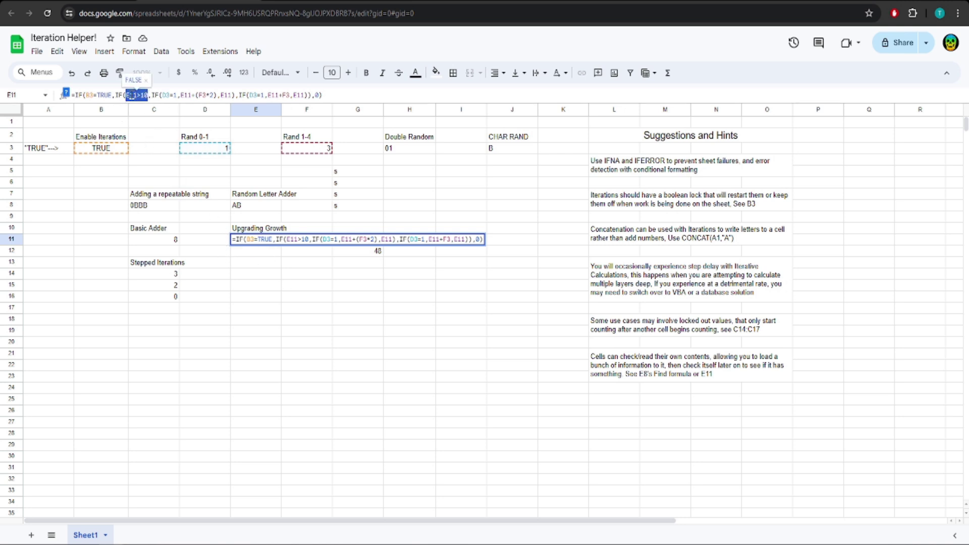
drag(151, 95, 206, 95)
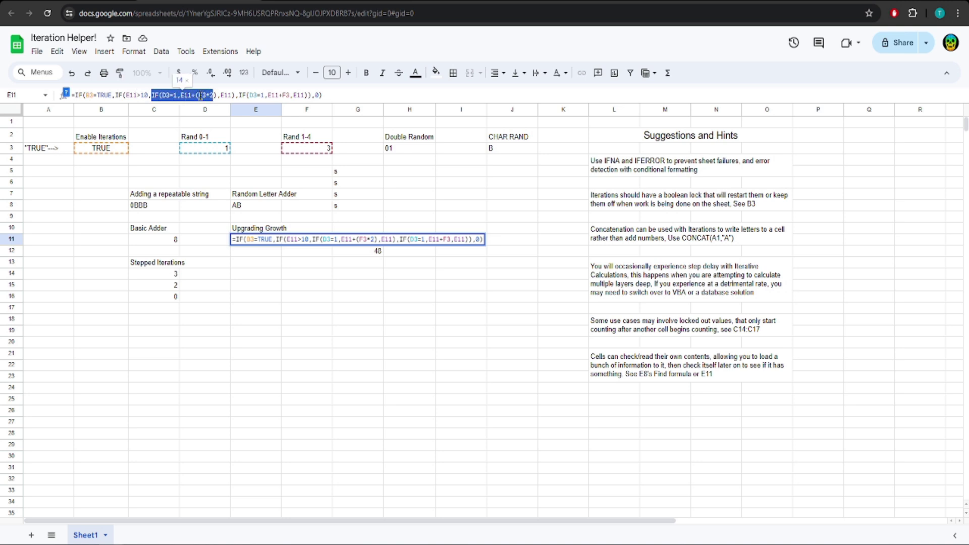
click(205, 95)
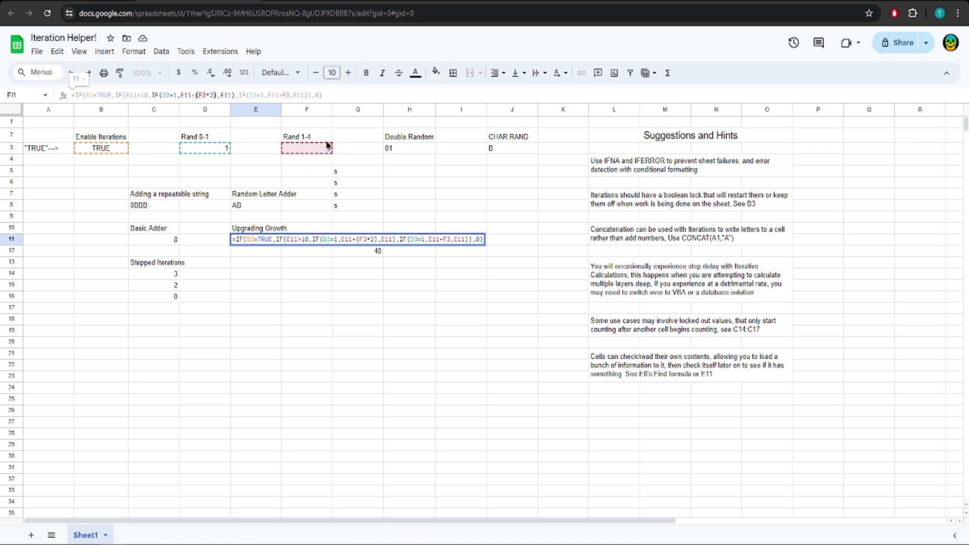
key(Escape)
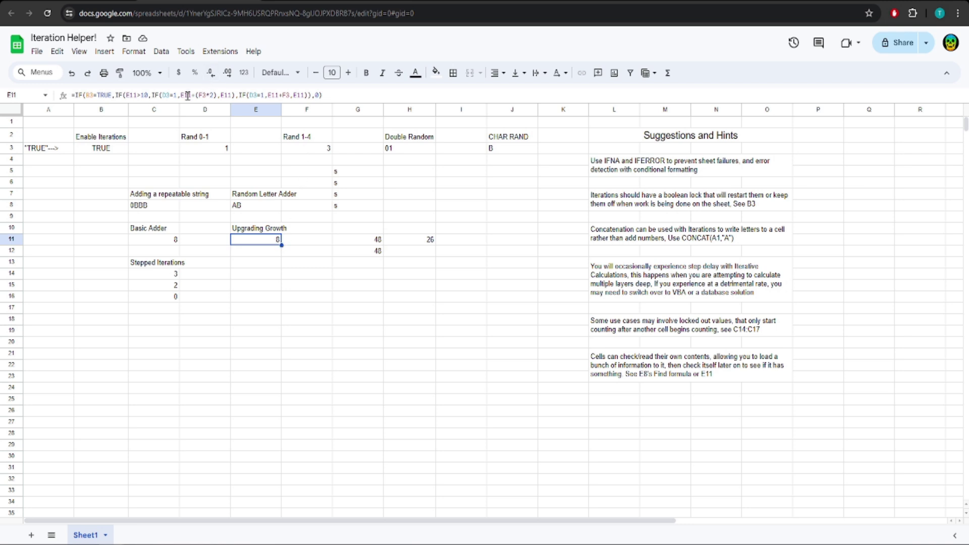
Review the IF(D3=1,E11+F3,E11) fallback and the end of the E11 formula, leaving it unedited
key(Return)
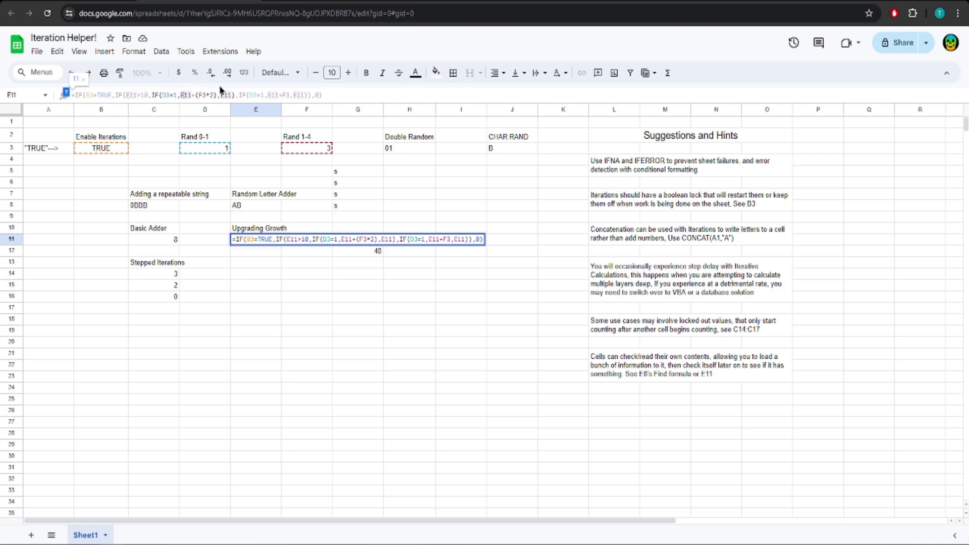
drag(241, 95, 309, 95)
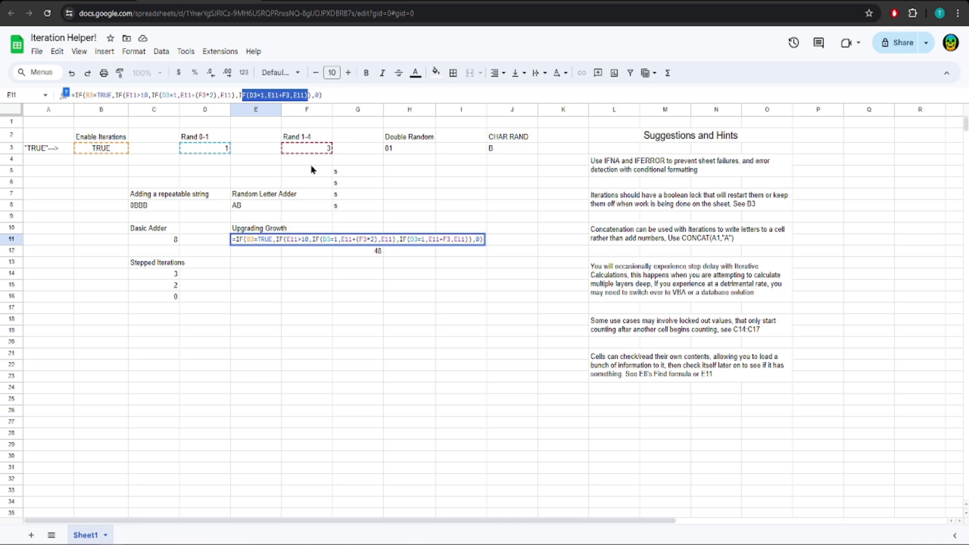
click(341, 96)
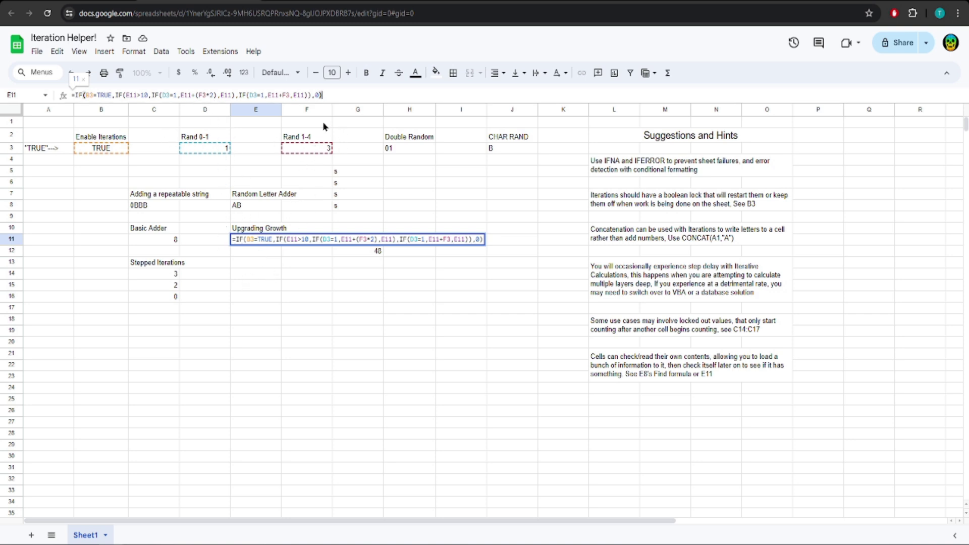
key(Escape)
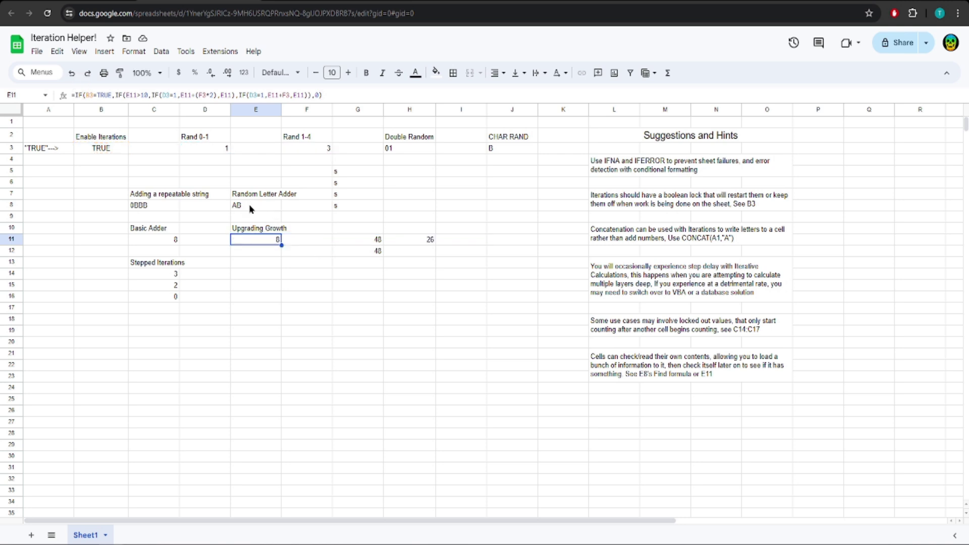
Examine the FIND("G",E8) check and the CONCAT("WIN","NER") result in the Random Letter Adder formula in E8
click(250, 209)
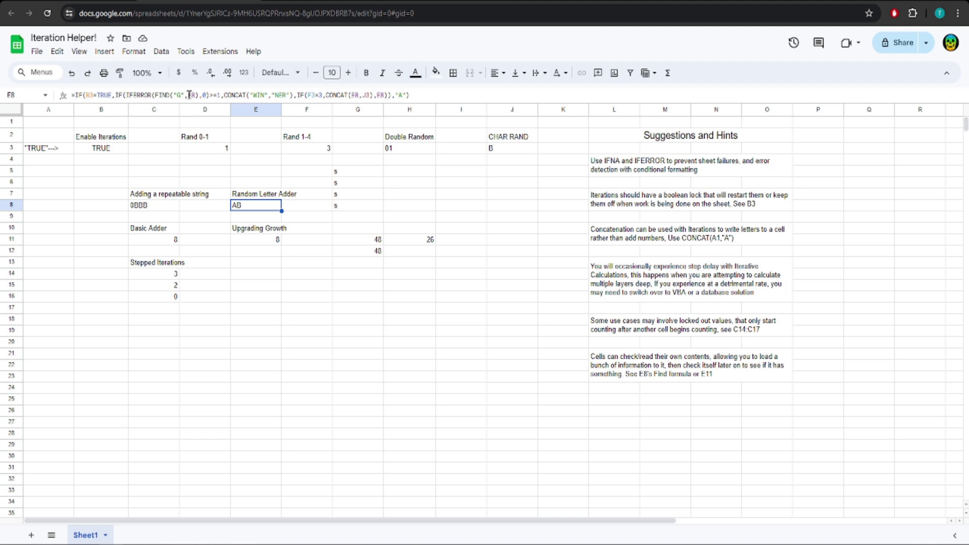
drag(225, 94, 293, 95)
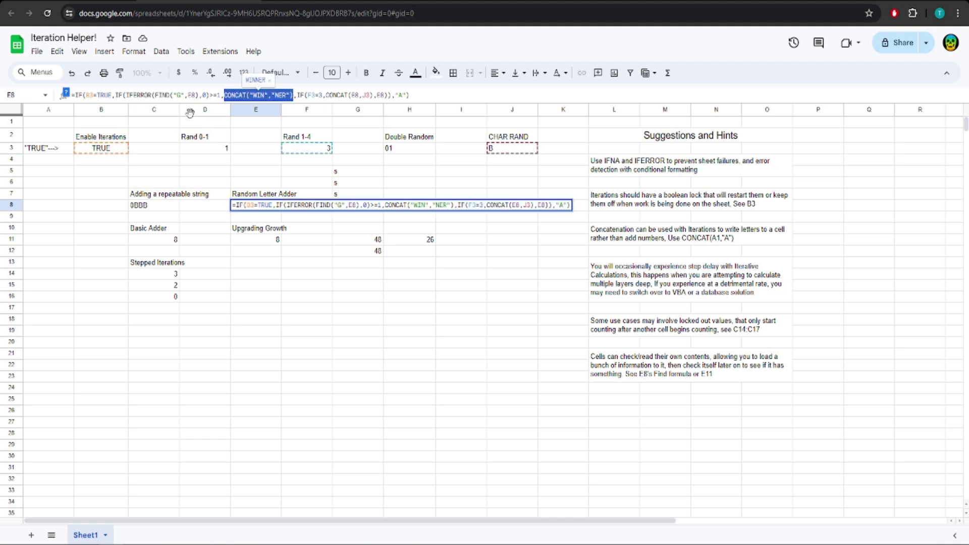
click(222, 94)
drag(249, 95, 290, 94)
click(290, 94)
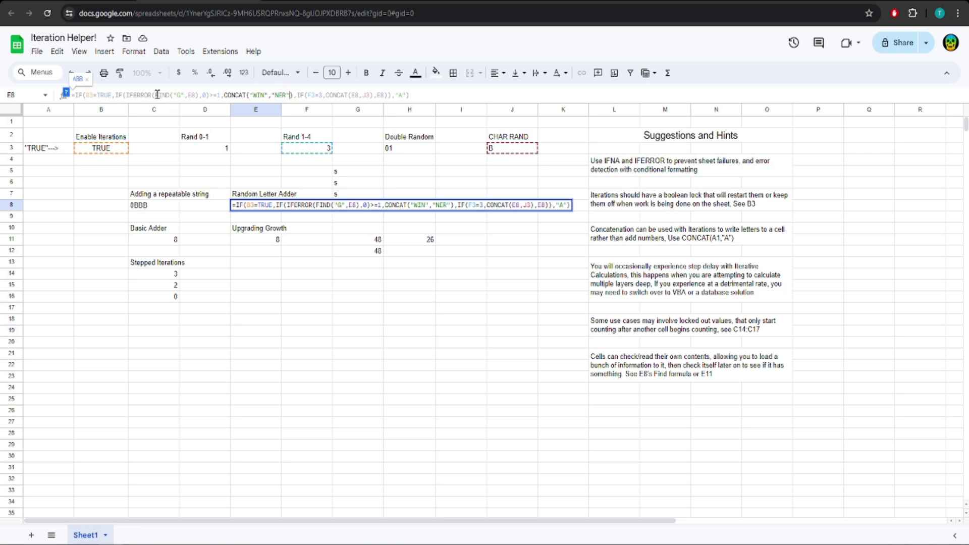
drag(155, 95, 195, 94)
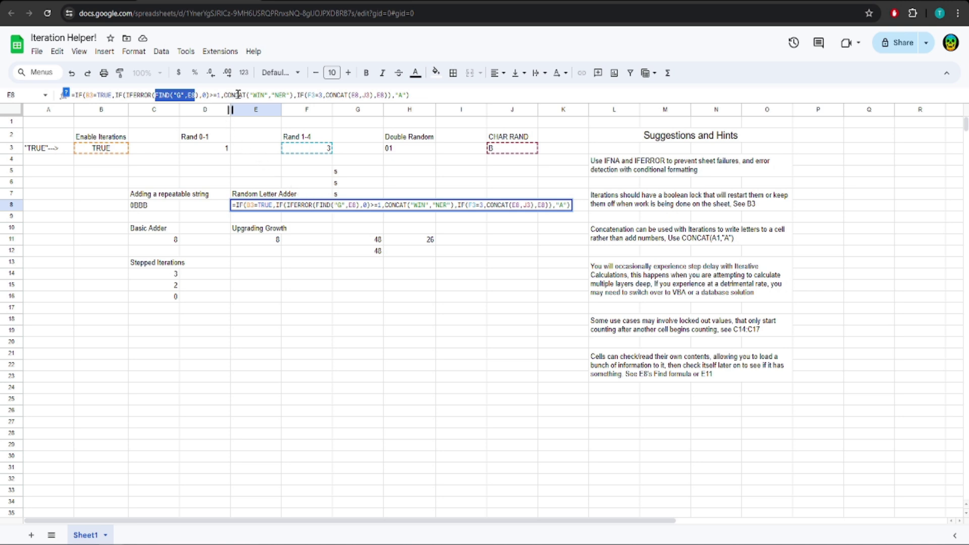
drag(250, 95, 290, 95)
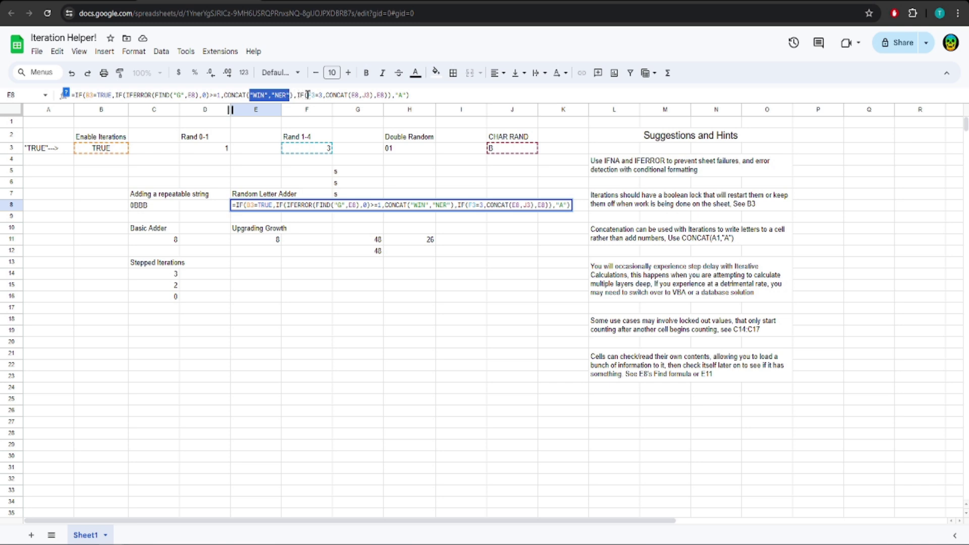
Examine the IF(F3=3,CONCAT(E8,J3),E8) branch and its F3=3 condition in the E8 formula, leaving it unedited
drag(307, 95, 402, 95)
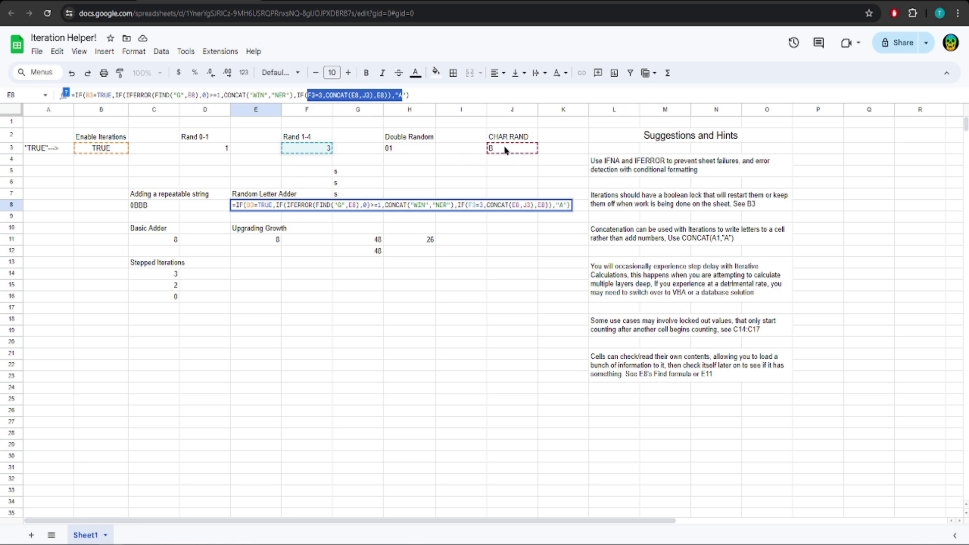
click(314, 95)
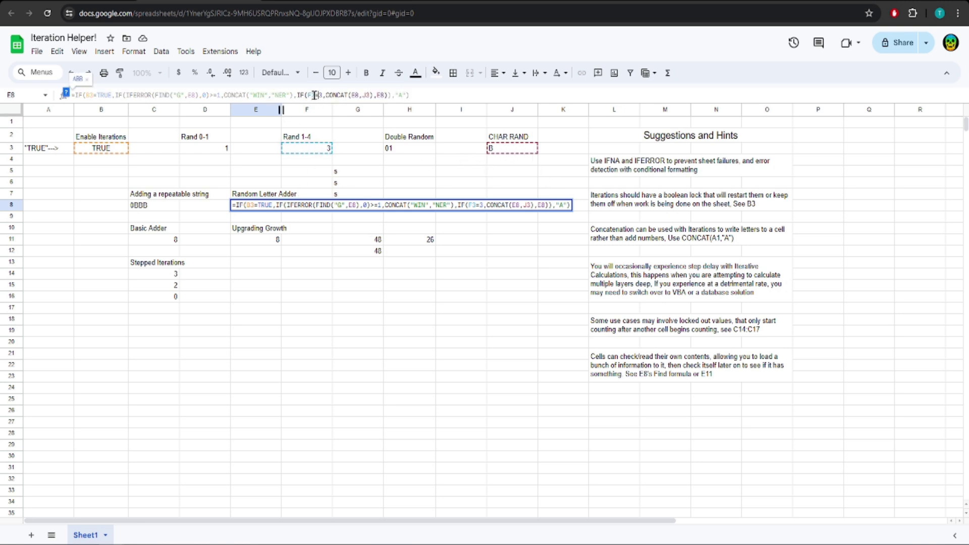
drag(308, 95, 322, 95)
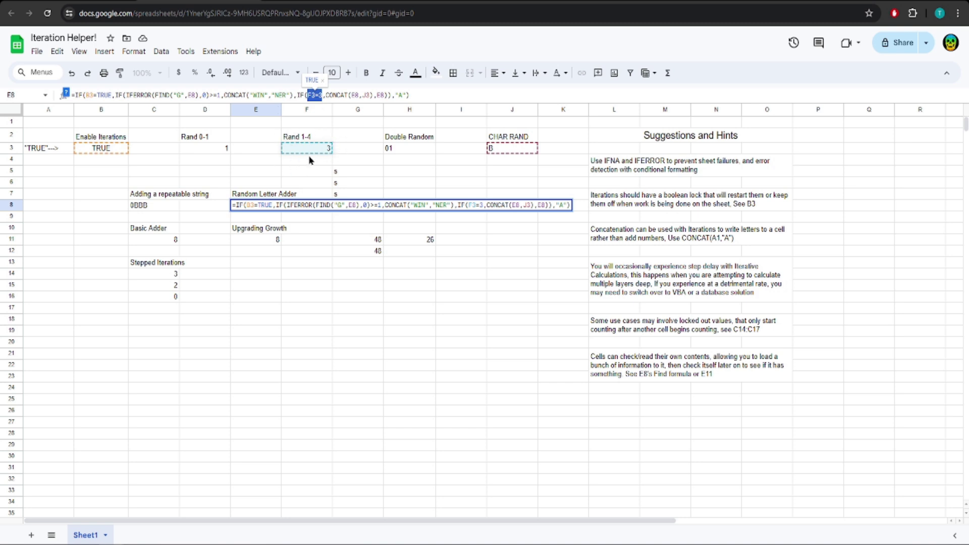
key(Escape)
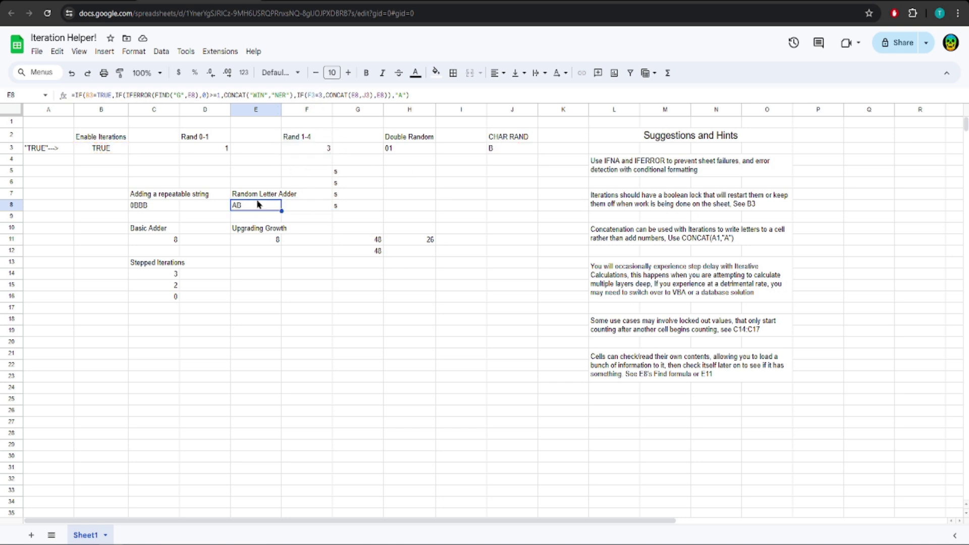
Clear the "s" entries from cells G5 to G8
click(338, 172)
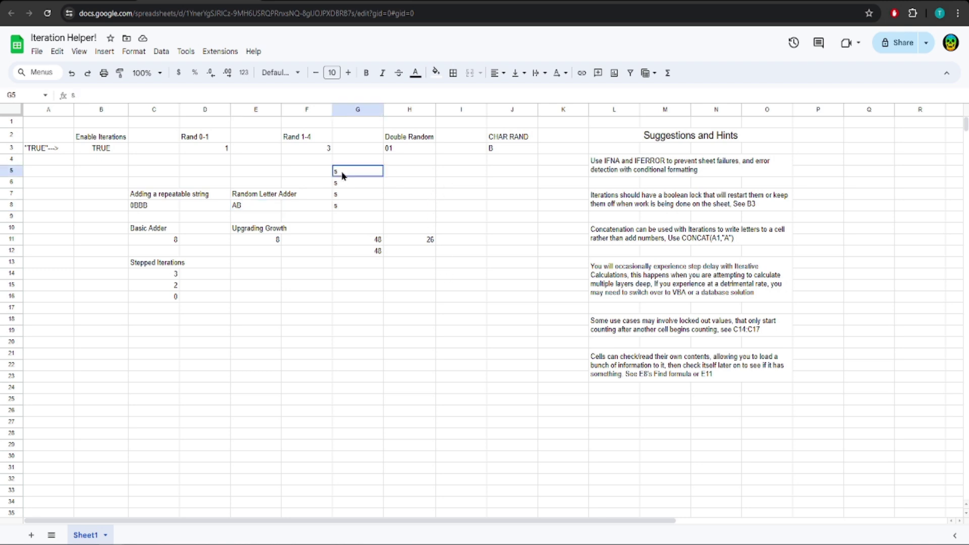
key(Delete)
key(Down)
key(Delete)
key(Down)
key(Delete)
key(Down)
key(Delete)
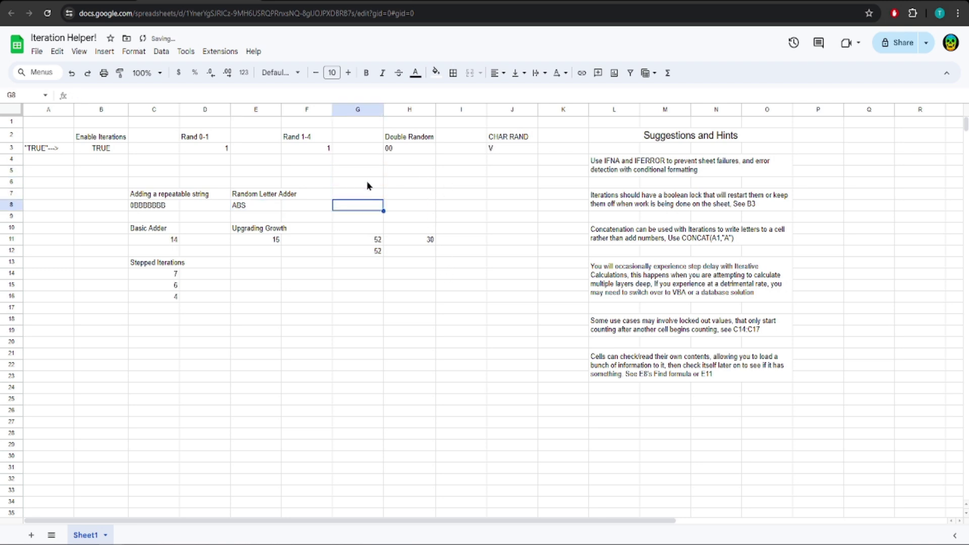
key(Down)
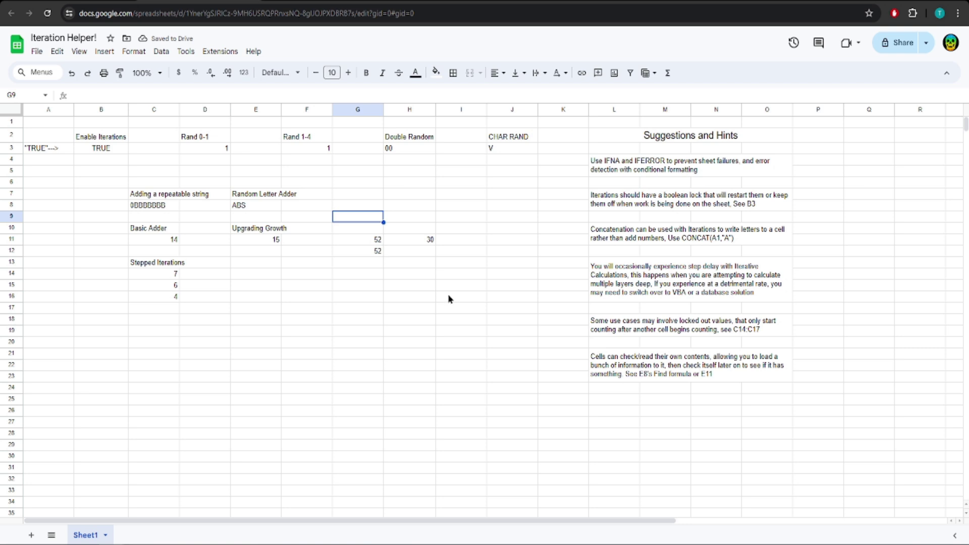
Enter "a" in each cell from I16 down to I25 to trigger repeated recalculations
click(449, 298)
text(a a a a a a a a a a)
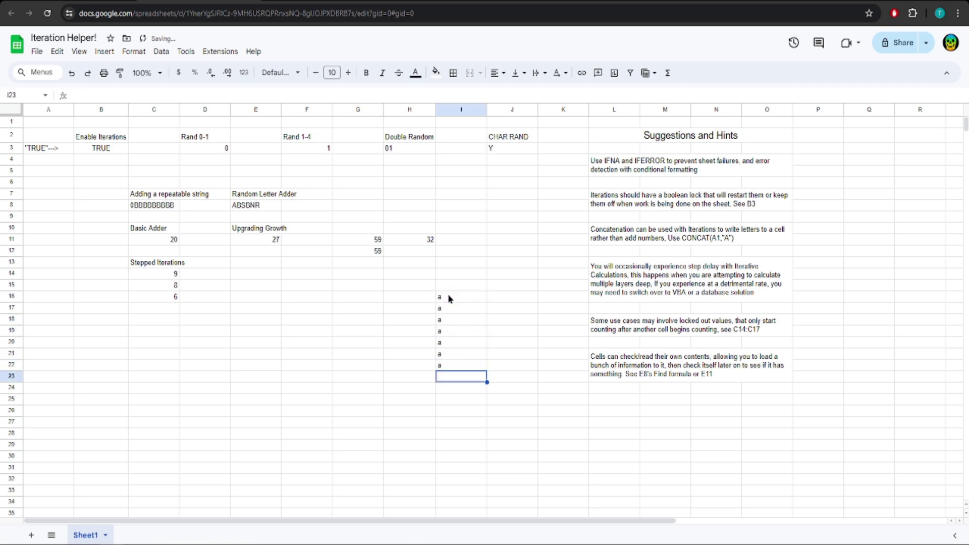
key(Return)
Replace the entries with "s" one cell at a time from I25 up to I16 to advance the iterations
key(Up)
text(s)
key(Up)
text(s)
key(Up)
text(s)
key(Up)
key(s)
key(Up)
key(s)
key(Up)
key(s)
key(Up)
key(s)
key(Up)
key(s)
key(Up)
key(s)
key(Up)
text(s)
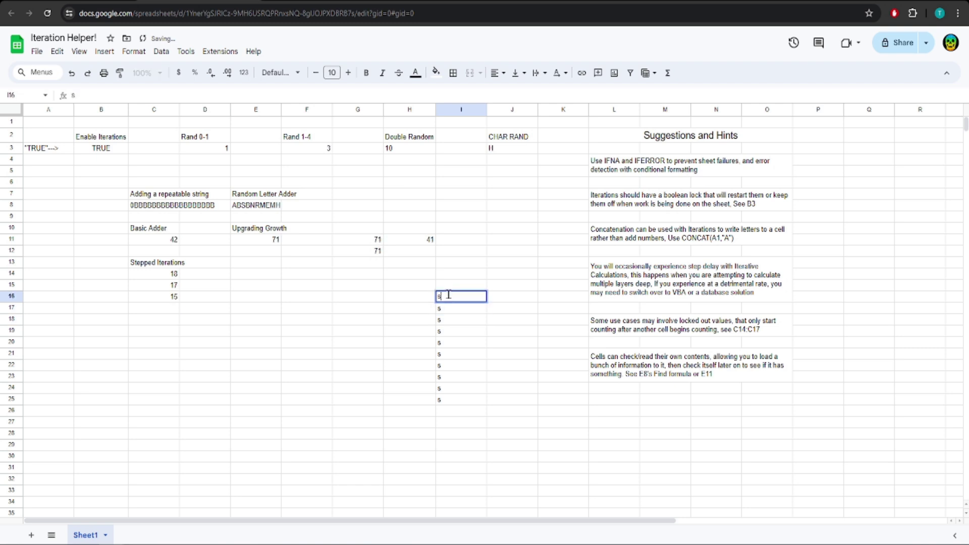
Append "d" to the entry in I16 and overwrite I17 to I25 with "d" to trigger more recalculations
text(d d d d d d d d d)
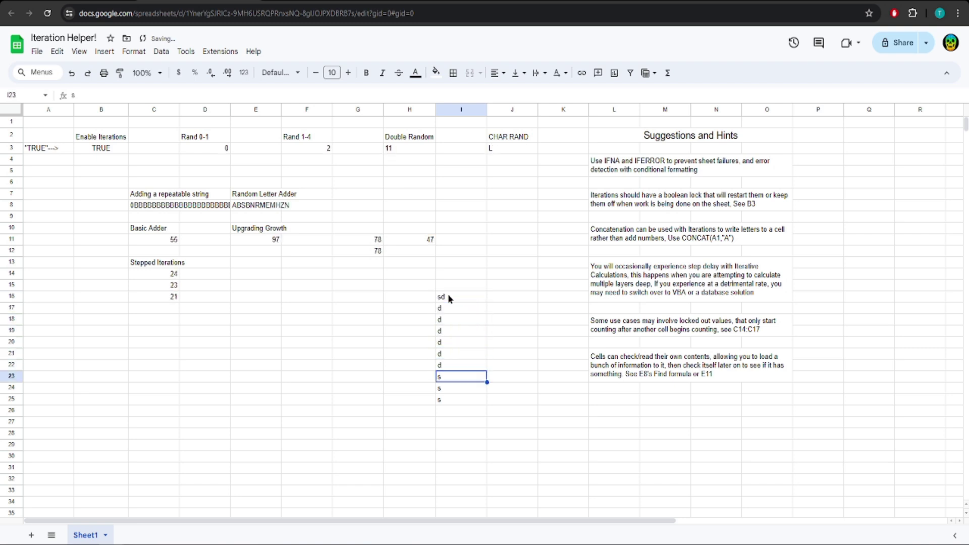
key(Delete)
key(Up)
key(Down)
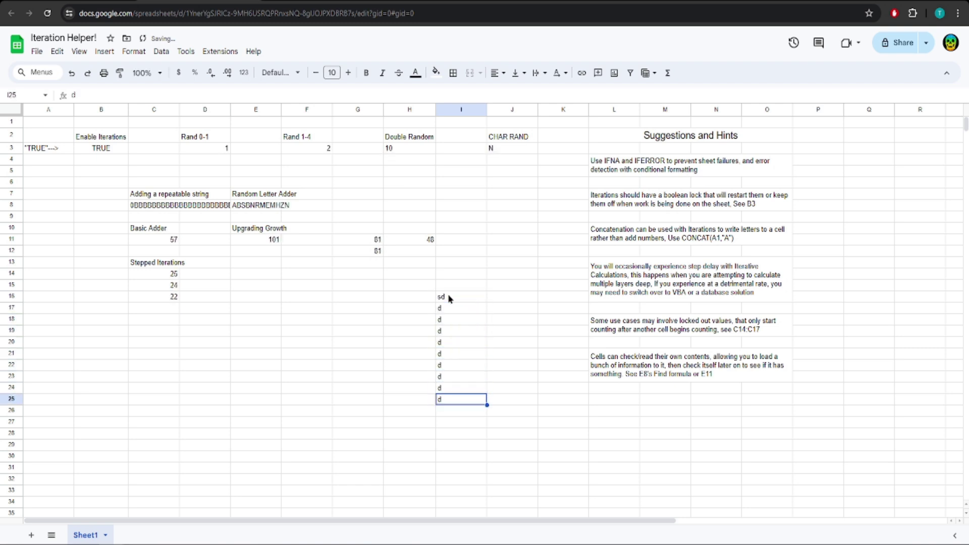
Clear the filler entries in I16 to I25 one cell at a time, working upward
key(Up)
key(Delete)
key(Up)
key(Delete)
key(Up)
key(Delete)
key(Up)
key(Delete)
key(Up)
key(Delete)
key(Up)
key(Delete)
key(Up)
key(Delete)
key(Up)
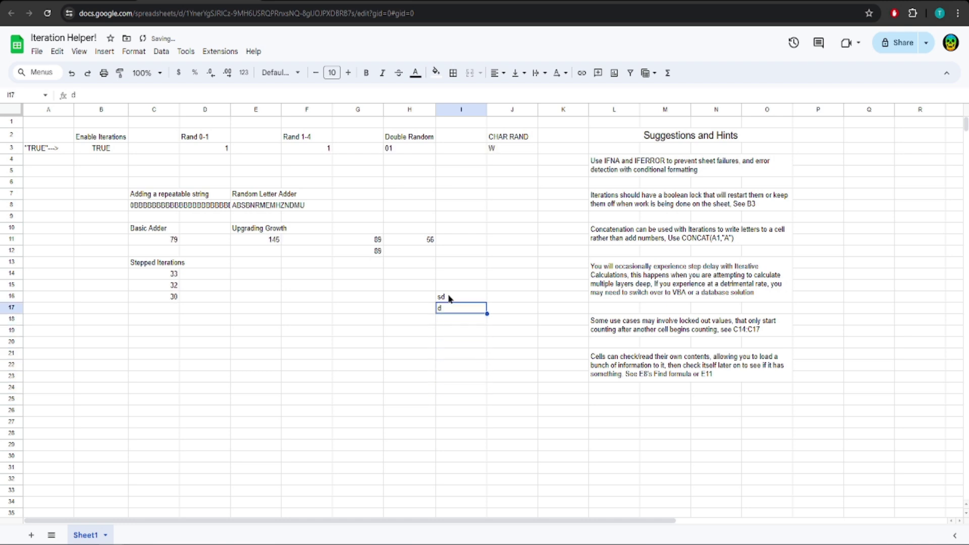
key(Delete)
key(Up)
key(Delete)
key(Up)
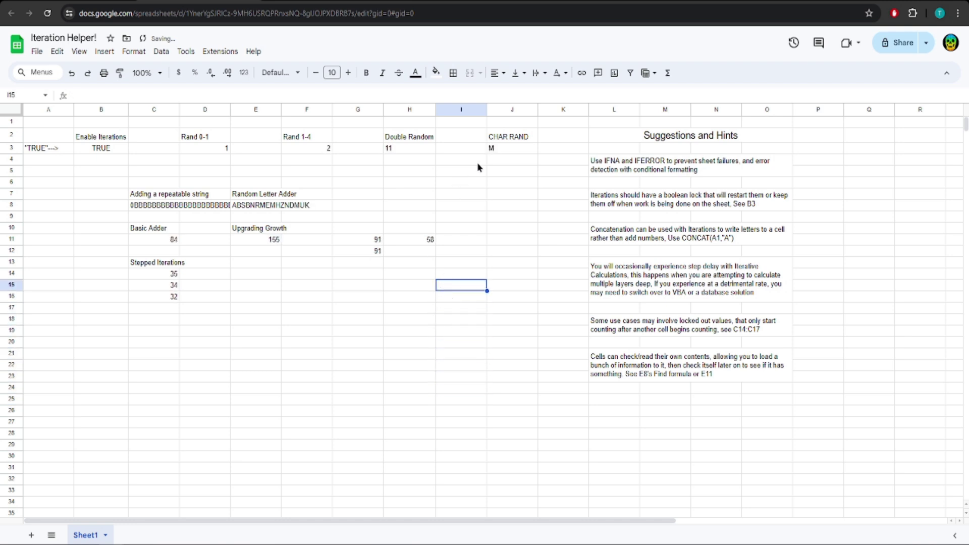
Check the CHAR RAND cell J3 and the Rand 1-4 cell F3, and preview =4*26 in J15 without keeping it
click(491, 149)
click(327, 148)
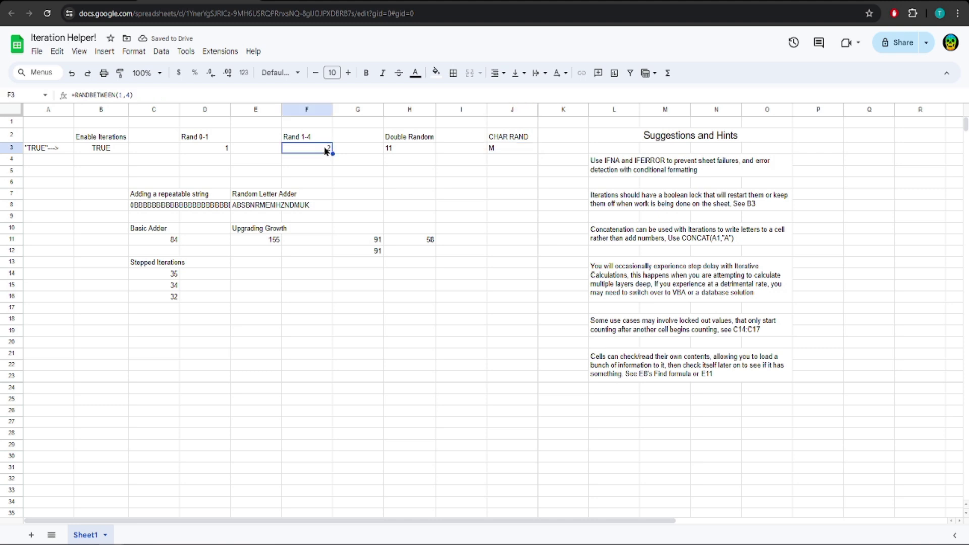
click(489, 290)
text(=4)
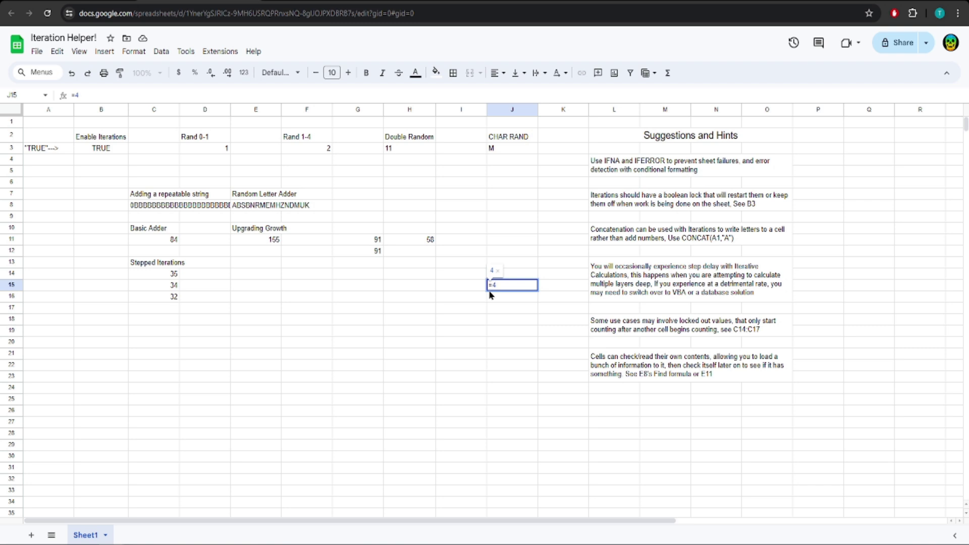
text(*26)
key(Escape)
click(426, 353)
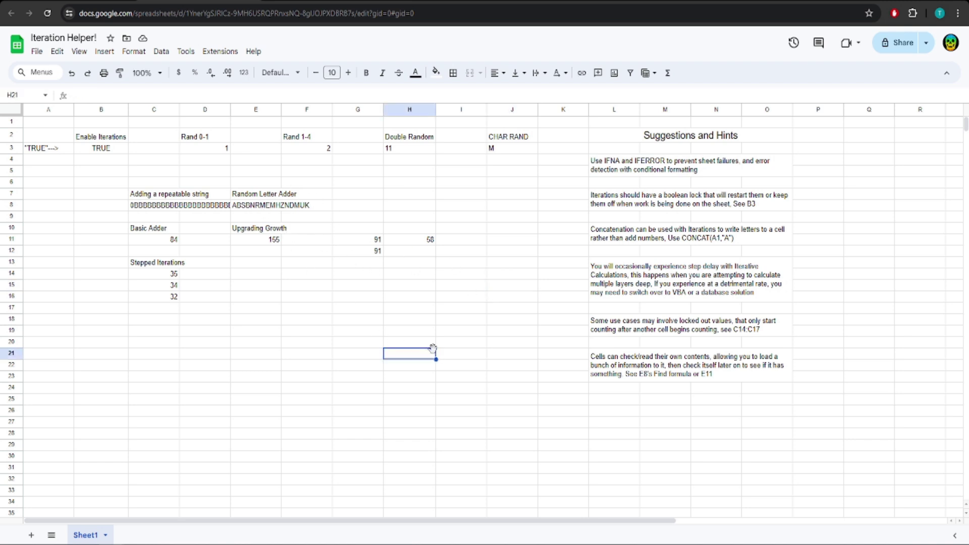
Examine the letter "G" that the FIND function searches for in the E8 formula, leaving it unedited
click(256, 206)
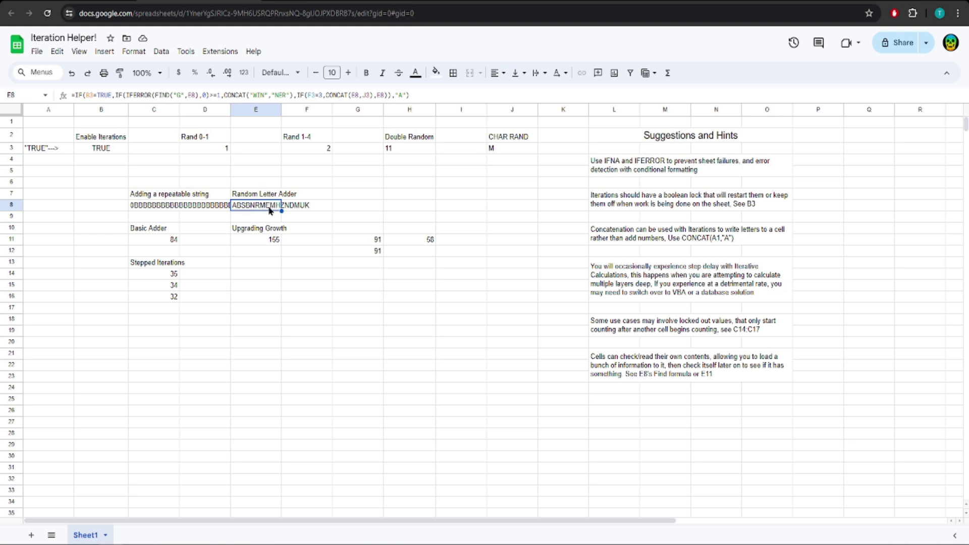
double_click(178, 95)
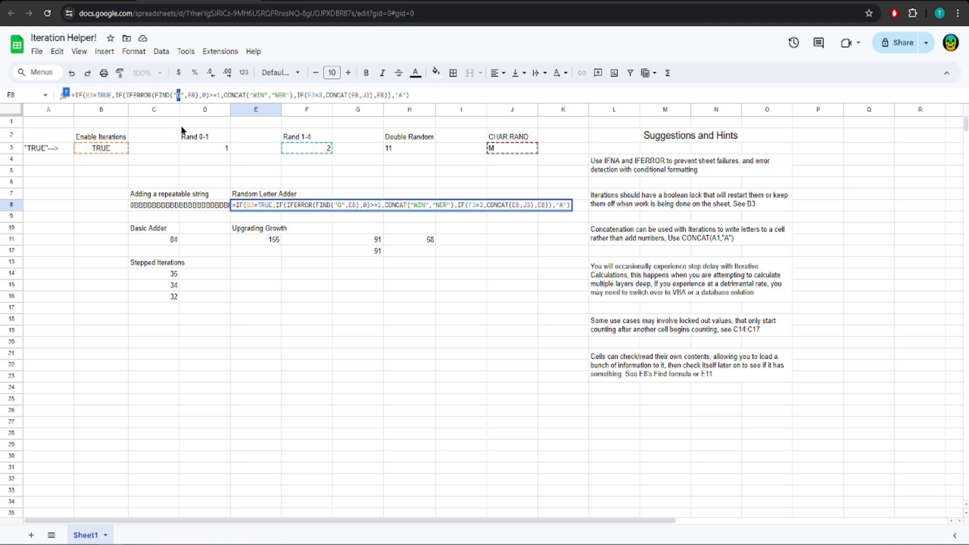
key(Escape)
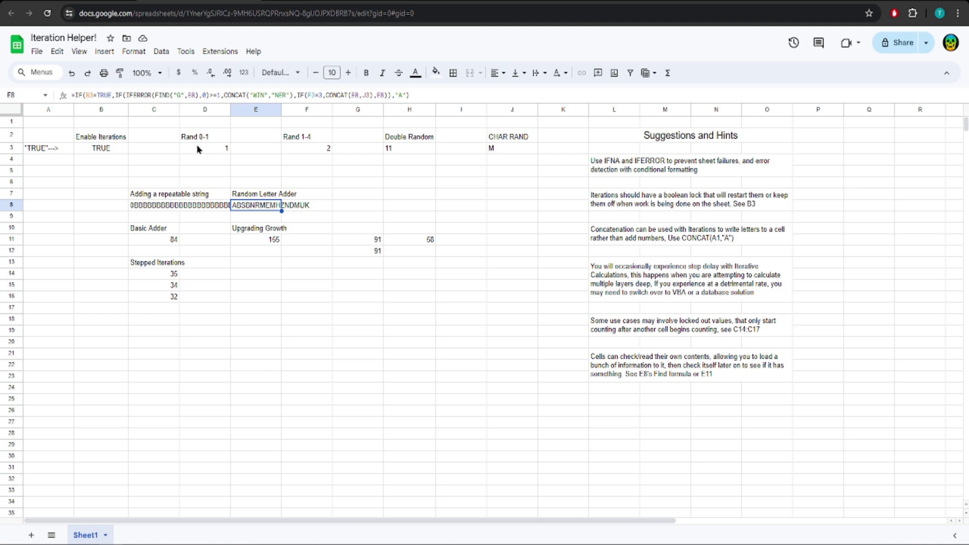
click(269, 218)
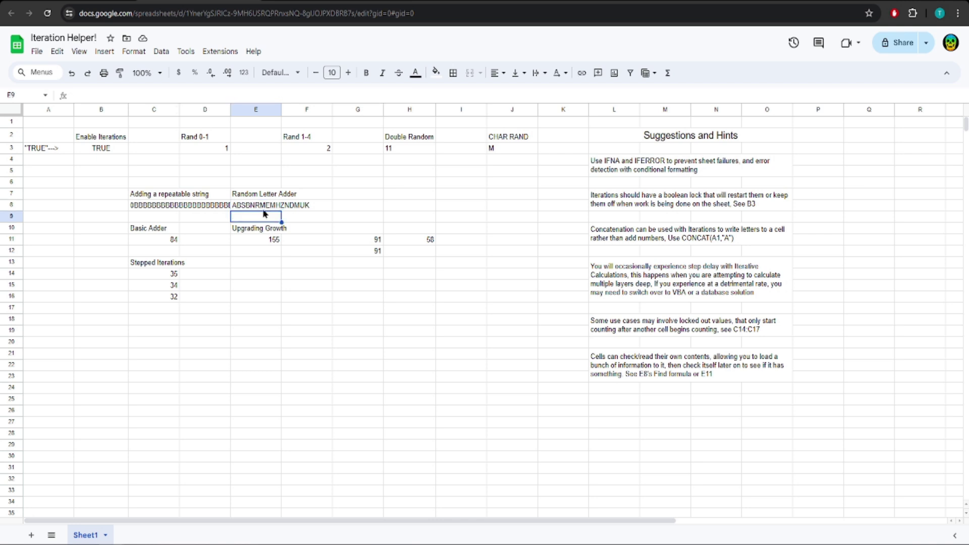
click(266, 207)
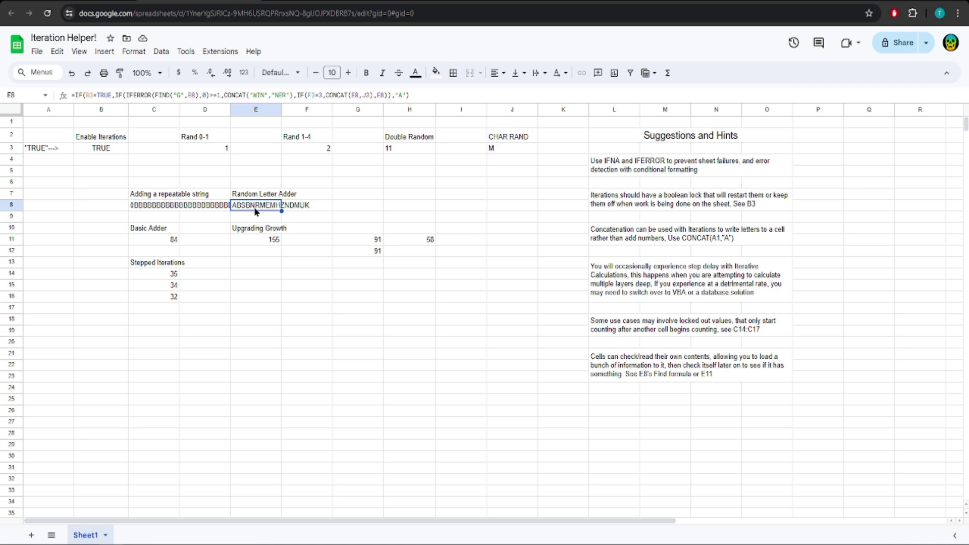
Enter the label H in F16 and the value 101 beneath it in F17
click(303, 298)
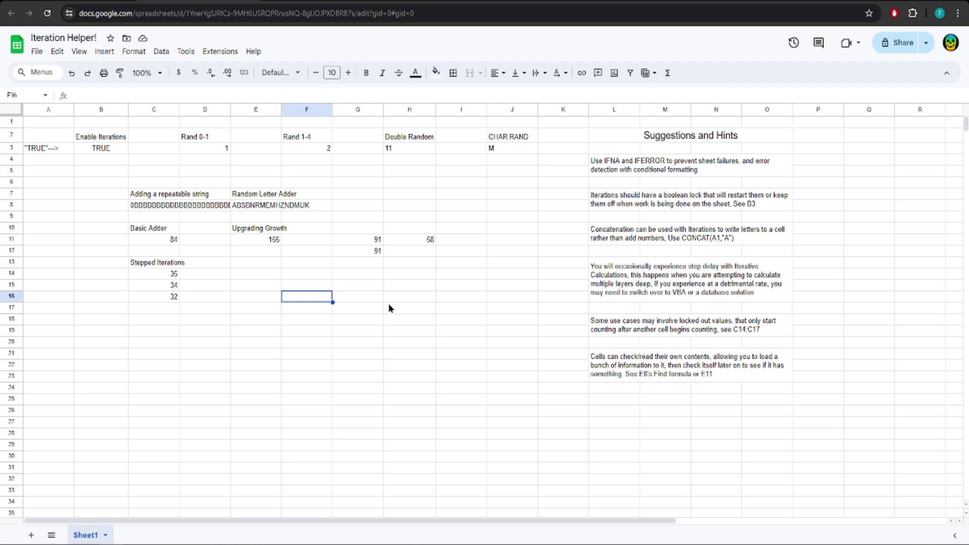
key(Return)
text(H)
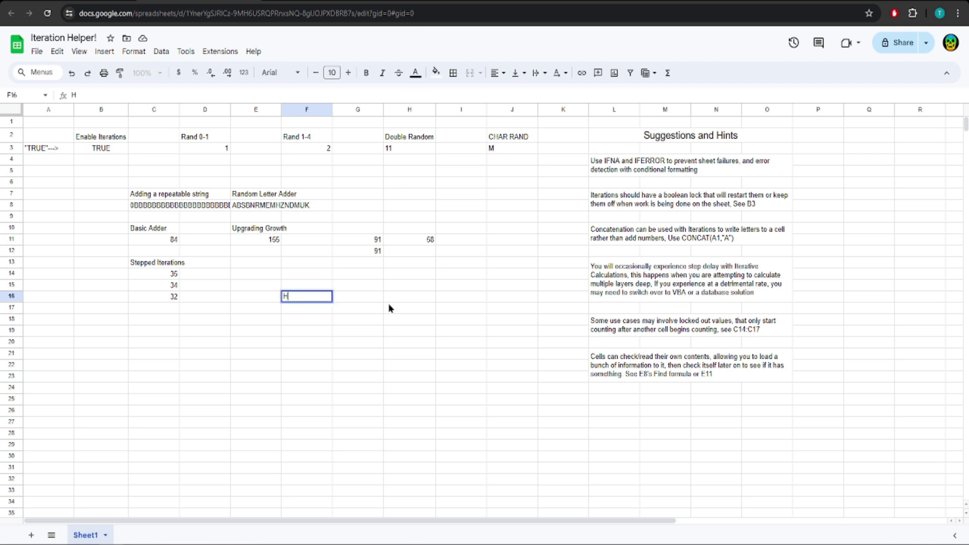
key(Return)
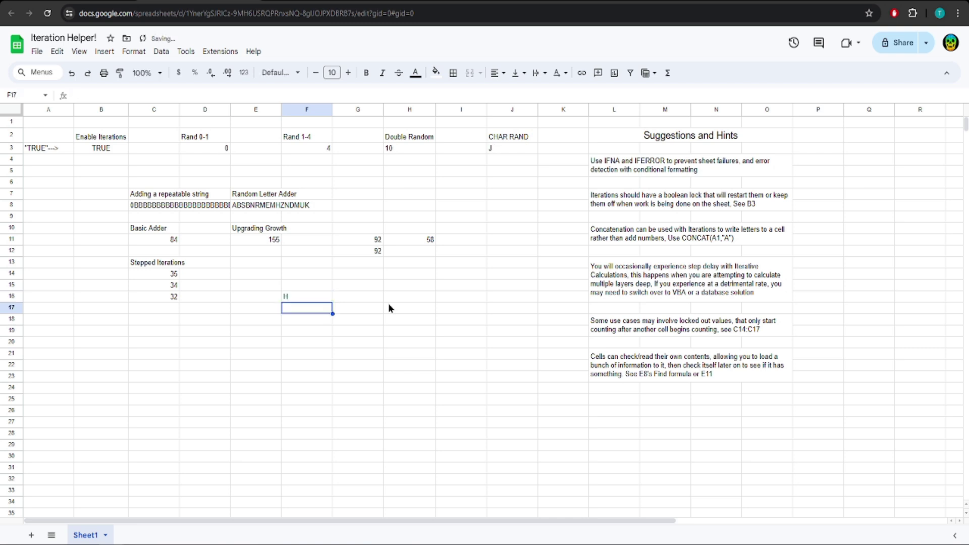
text(101)
key(Tab)
Enter the label V in G16 and the value 256 beneath it in G17
key(Up)
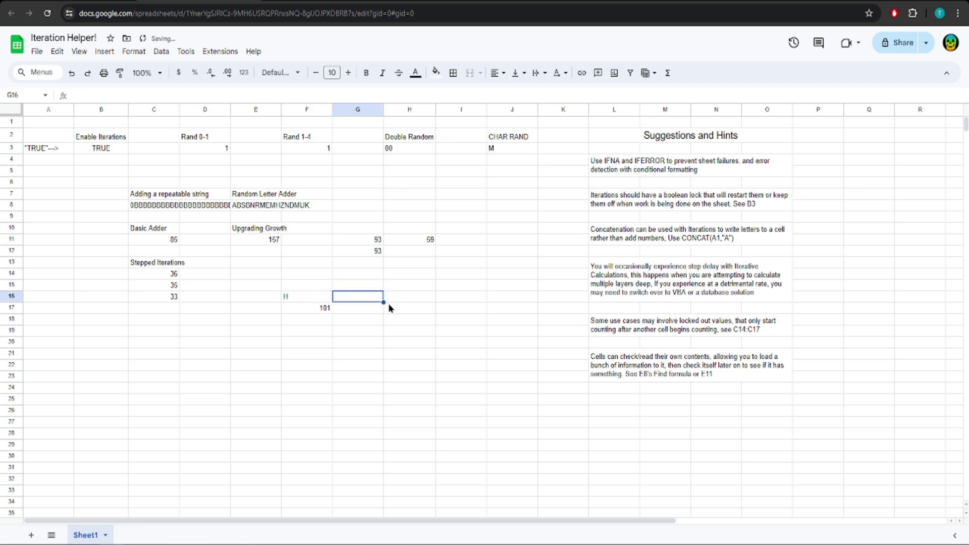
text(V256)
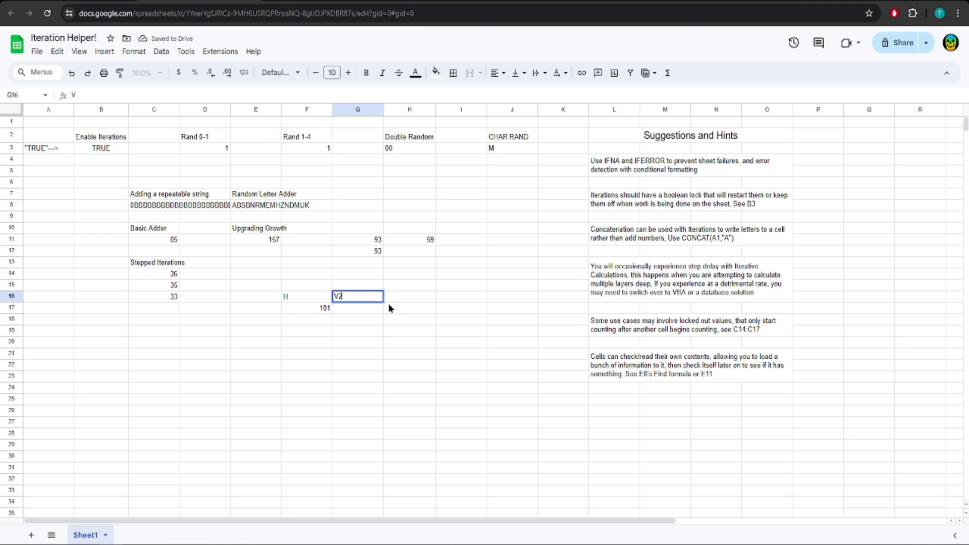
key(BackSpace)
key(BackSpace)
key(BackSpace)
key(Return)
text(256)
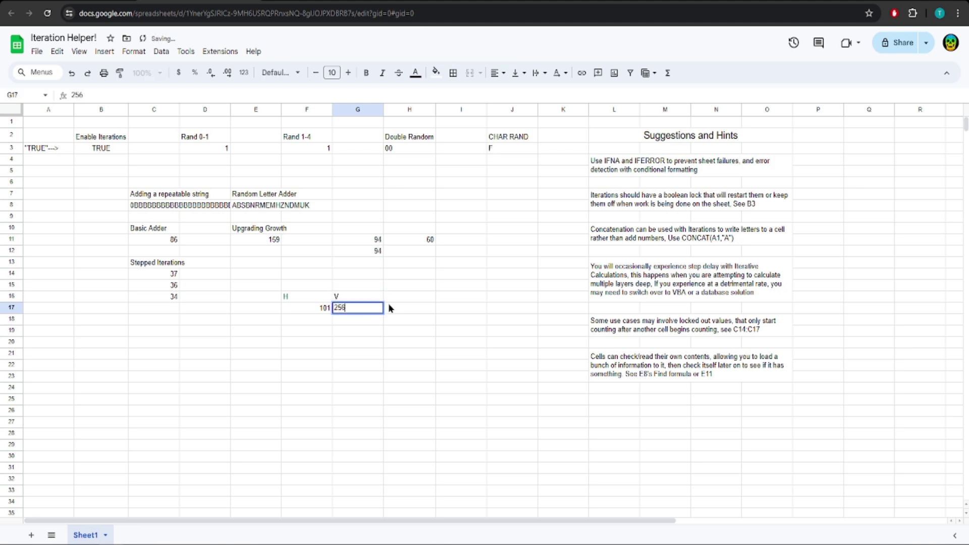
key(Up)
Review the Random Letter Adder formula in E8 against the H and V values in row 17
key(Up)
key(Left)
key(Up)
key(Up)
key(Up)
key(Left)
key(Up)
key(Up)
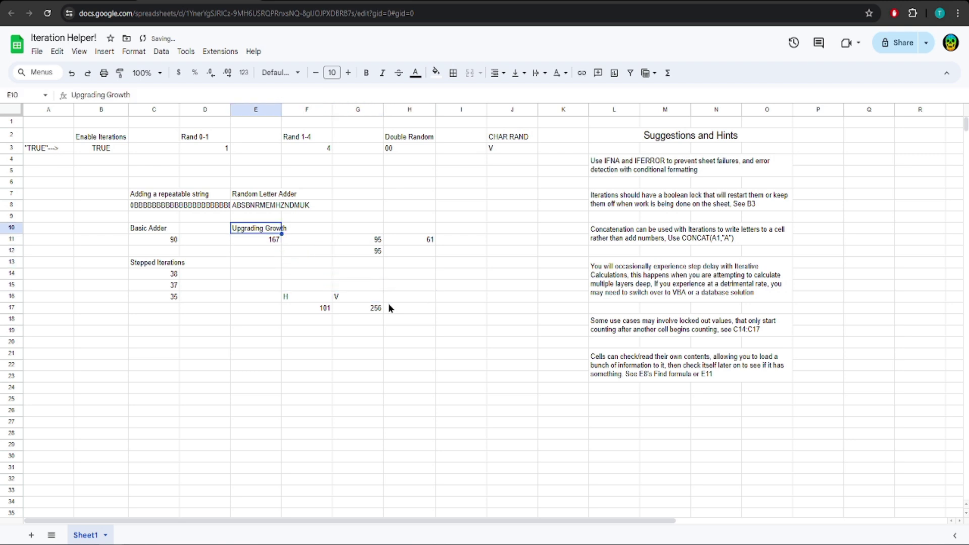
key(Up)
key(Up)
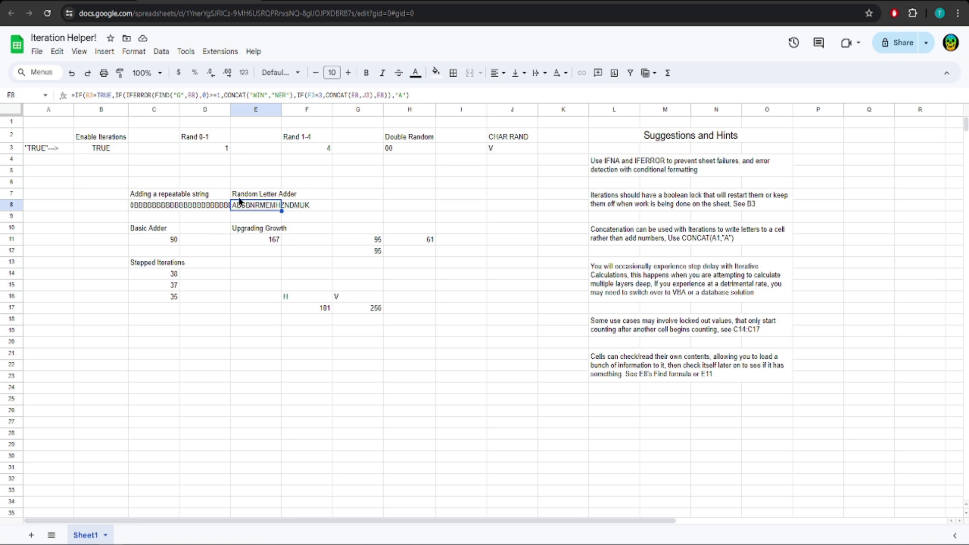
drag(293, 309, 412, 311)
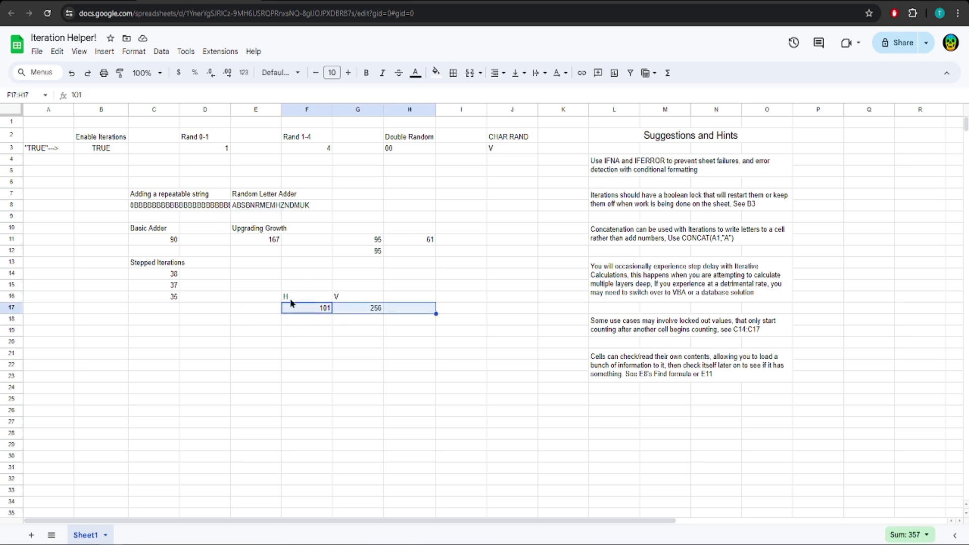
Clear the H and V labels with their values from F16:G17 and return to the Random Letter Adder cell E8
drag(290, 300, 393, 322)
key(Delete)
key(Up)
key(Left)
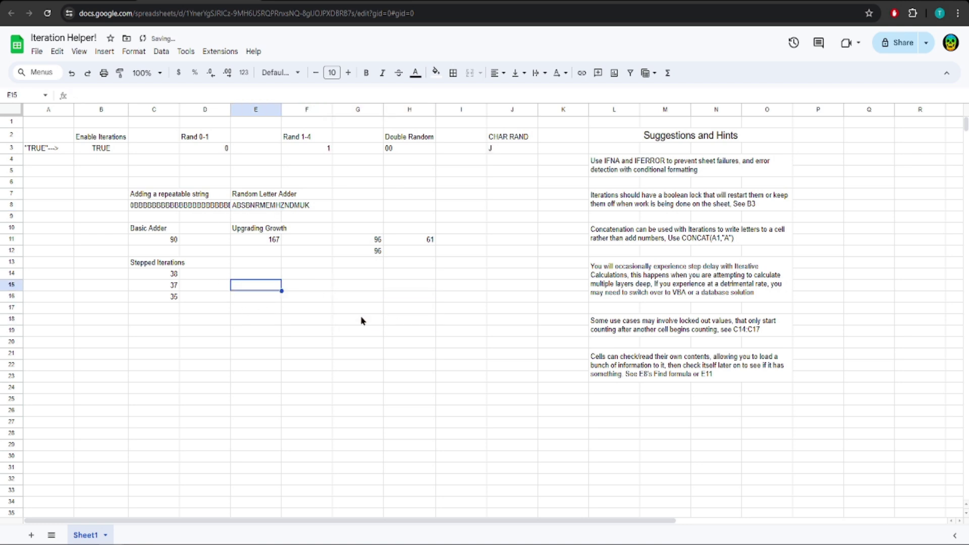
key(Up)
key(Up)
key(Up)
key(Up)
key(Up)
key(Up)
key(Up)
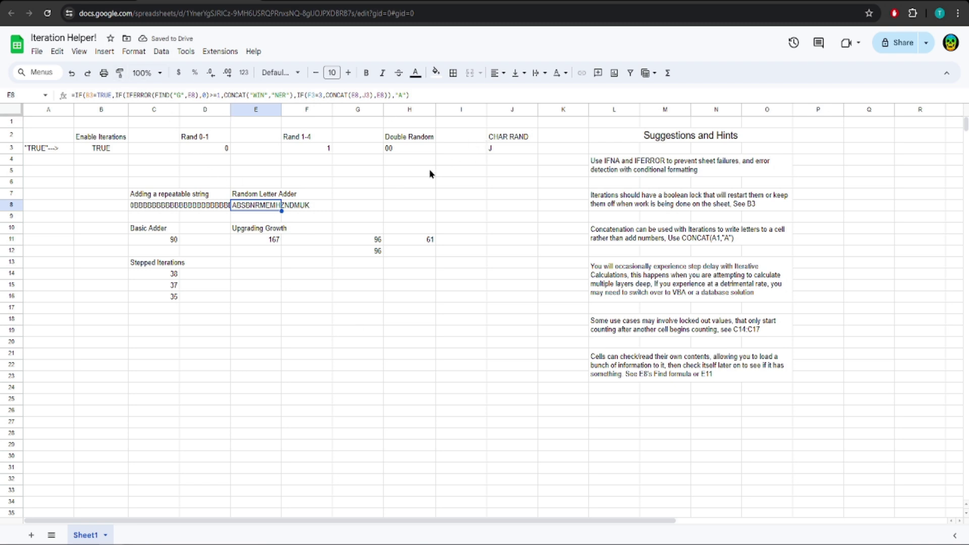
Clear the Enable Iterations value in B3 and the test cells in G11:H12
key(Delete)
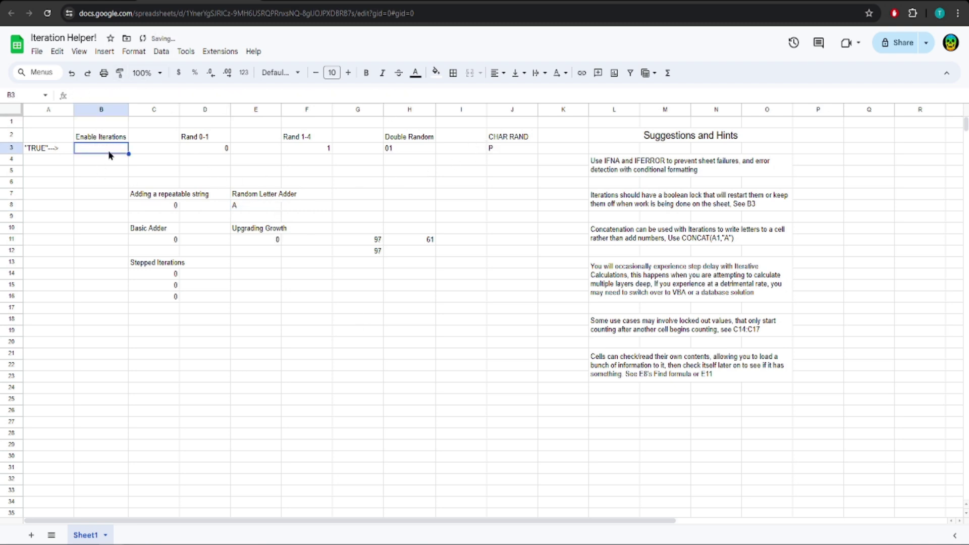
drag(378, 239, 421, 256)
key(Delete)
click(426, 196)
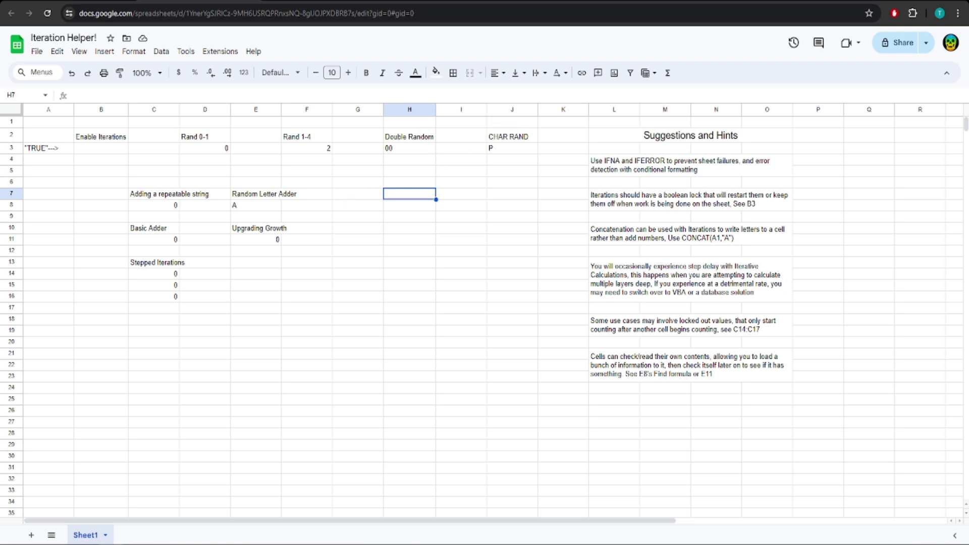
Look over the Code sheet of the Excel RPG Alpha spreadsheet and return to the Iteration Helper! spreadsheet
click(651, 3)
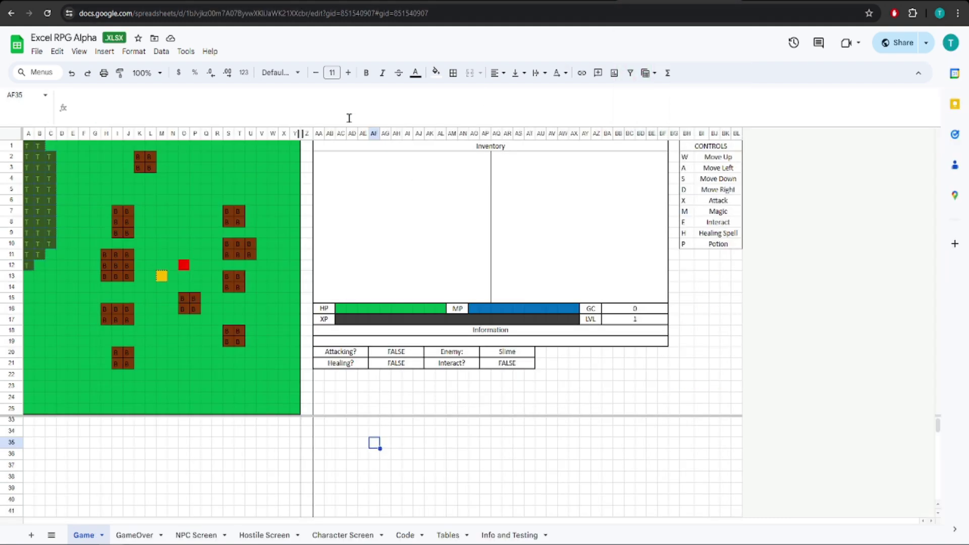
click(404, 536)
scroll(403, 253, up, 5)
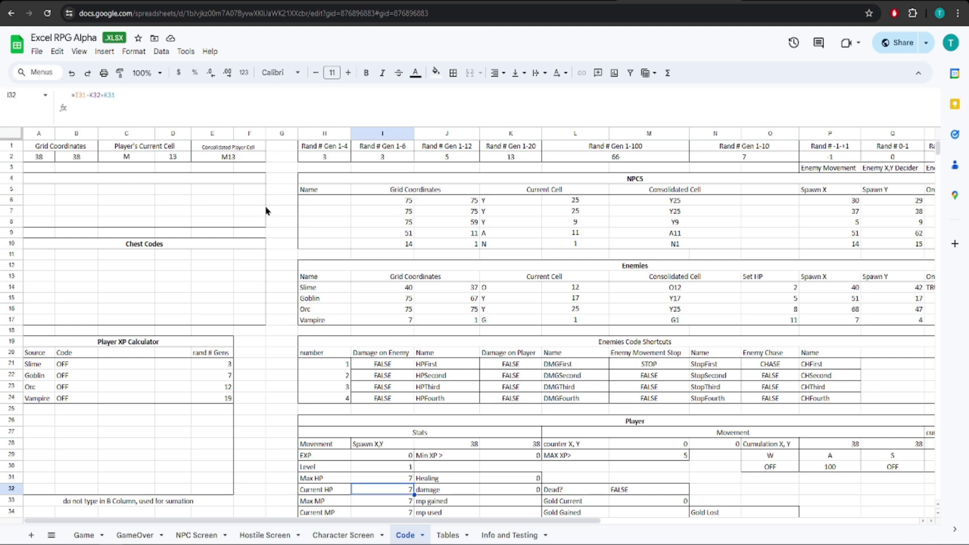
click(217, 1)
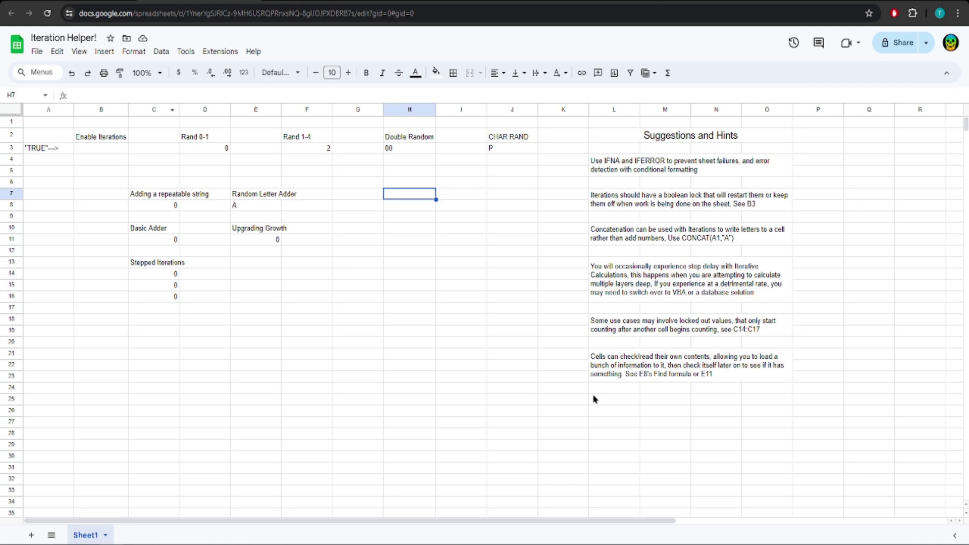
click(360, 195)
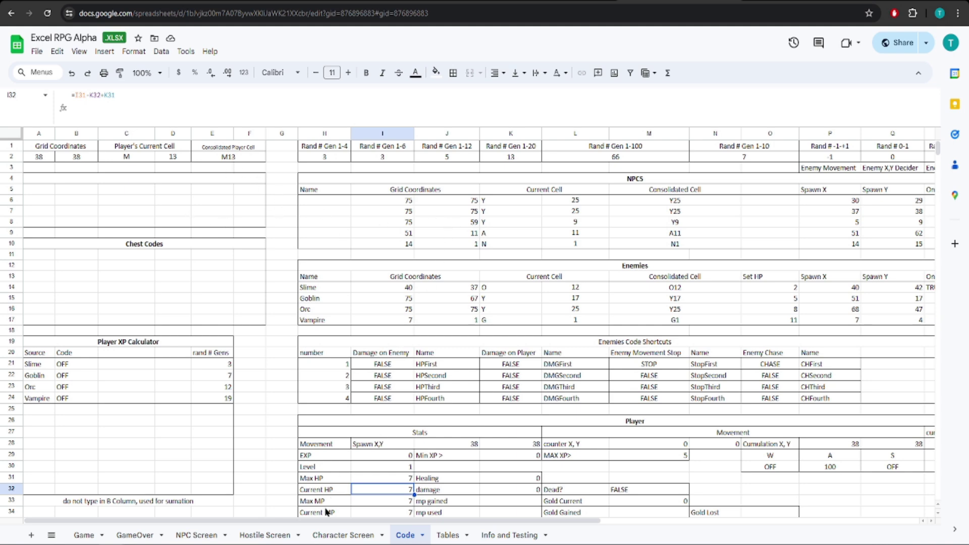
View the Game map in Excel RPG Alpha and examine the Player XP Calculator block B21:E24 on the Code sheet
drag(323, 520, 236, 515)
click(80, 536)
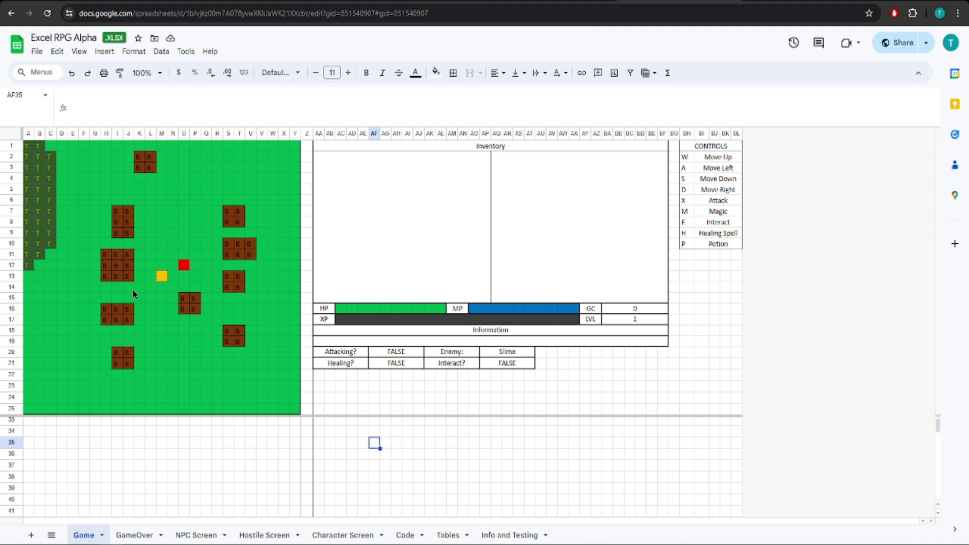
click(406, 536)
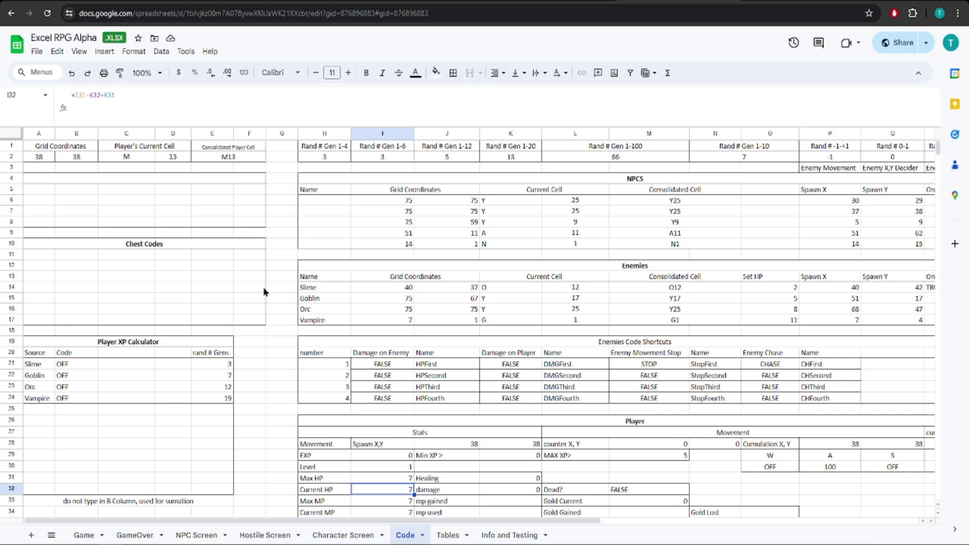
scroll(103, 344, down, 5)
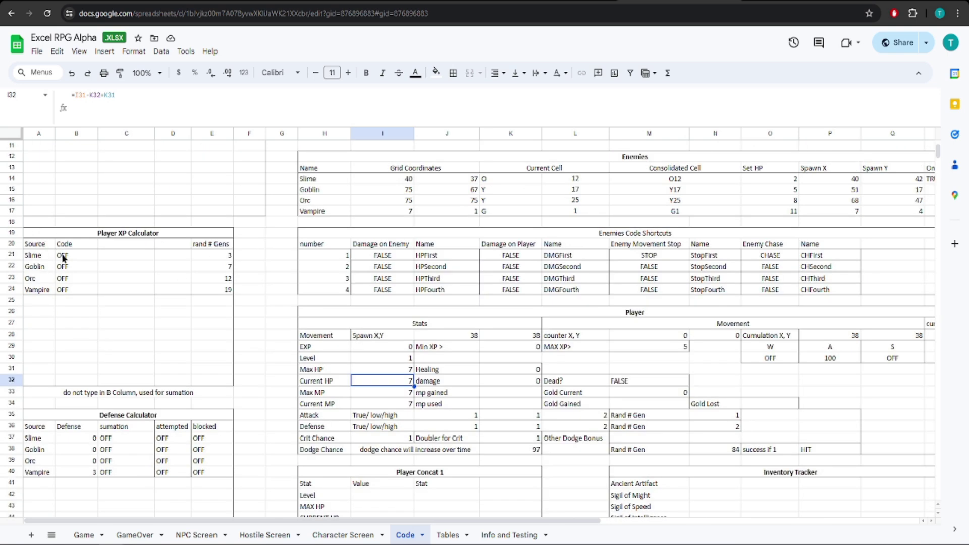
drag(63, 255, 225, 291)
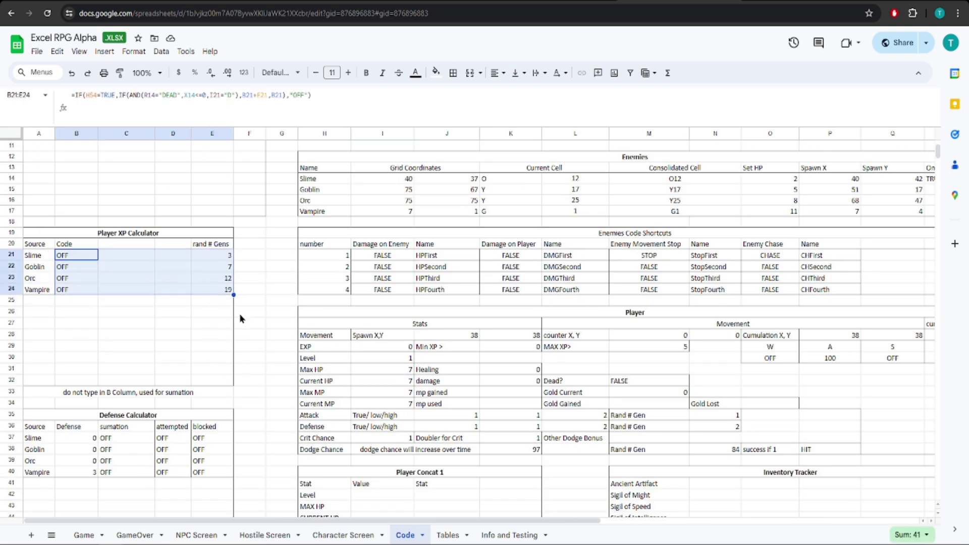
scroll(239, 314, up, 5)
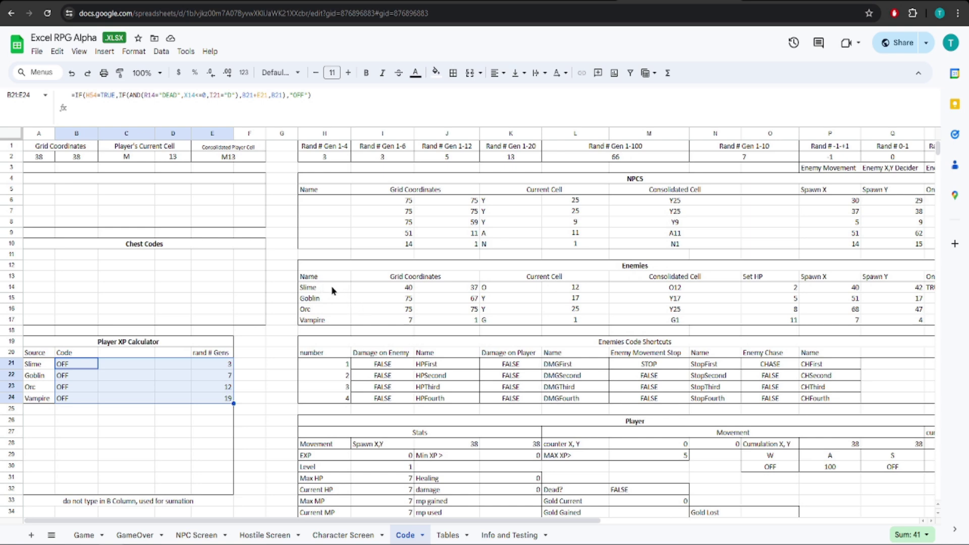
Examine the Slime row of the Enemies table across H14:Z14, including its current-cell lookup formula in K14
drag(332, 286, 906, 287)
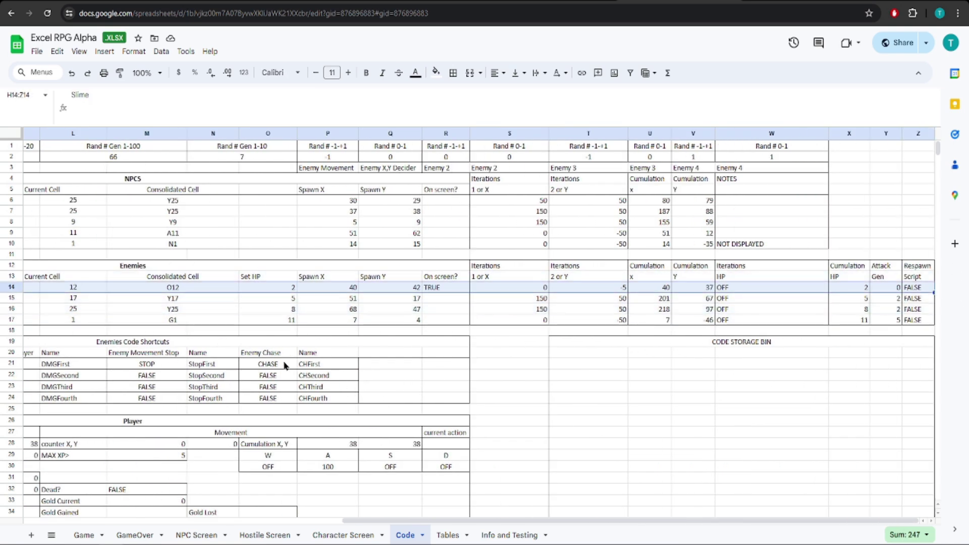
drag(285, 365, 96, 368)
click(199, 287)
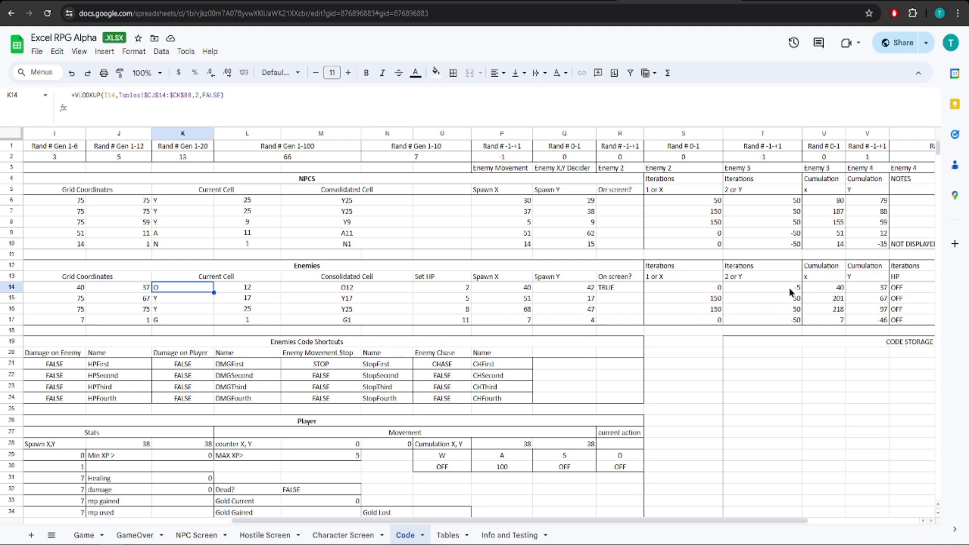
Look over the Player section with its Stats block beneath the enemy tables on the Code sheet
drag(381, 523, 146, 522)
scroll(353, 373, down, 4)
drag(596, 196, 584, 284)
click(540, 196)
drag(541, 199, 513, 344)
Inspect the status bar range AC16:BF17 on the Game sheet and the formulas in the HP bar cells
click(83, 536)
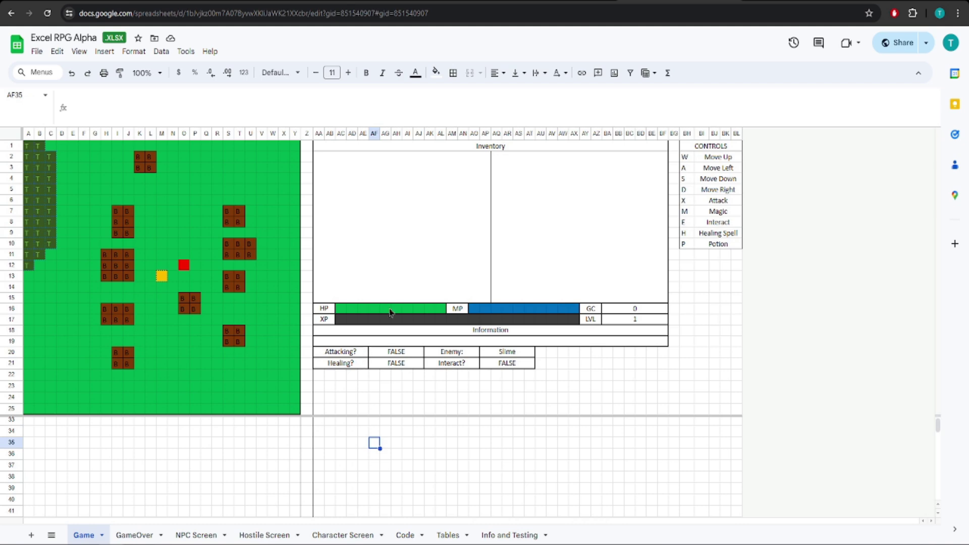
click(343, 310)
drag(344, 314, 662, 320)
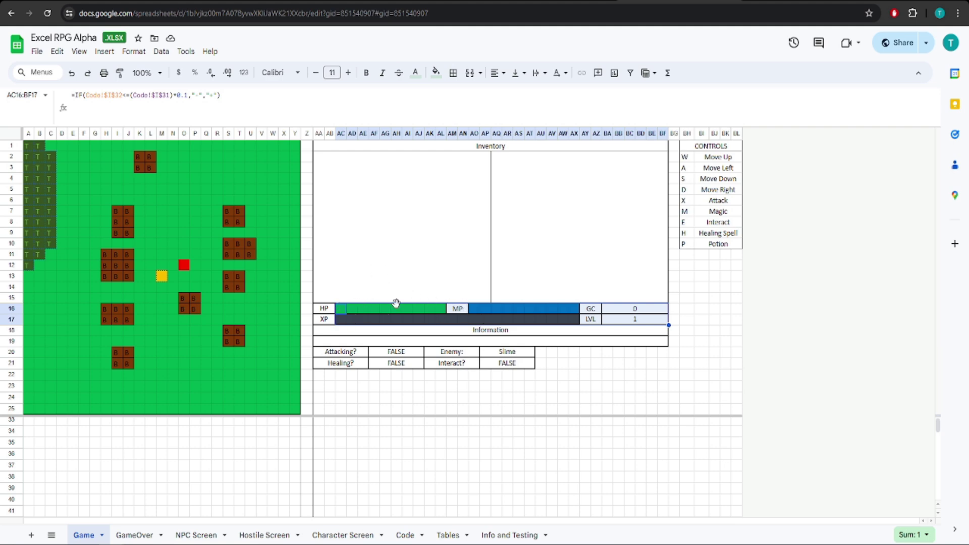
click(363, 310)
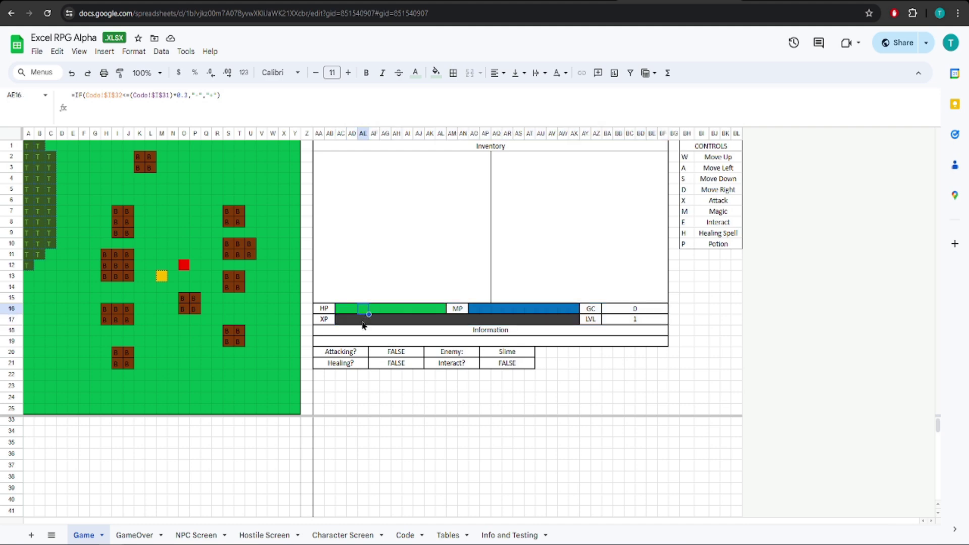
key(Right)
key(Right)
key(Left)
key(Left)
key(Left)
key(Left)
Inspect the threshold formulas cell by cell along the XP bar in row 17
key(Down)
key(Right)
key(Right)
key(Right)
key(Right)
key(Right)
key(Right)
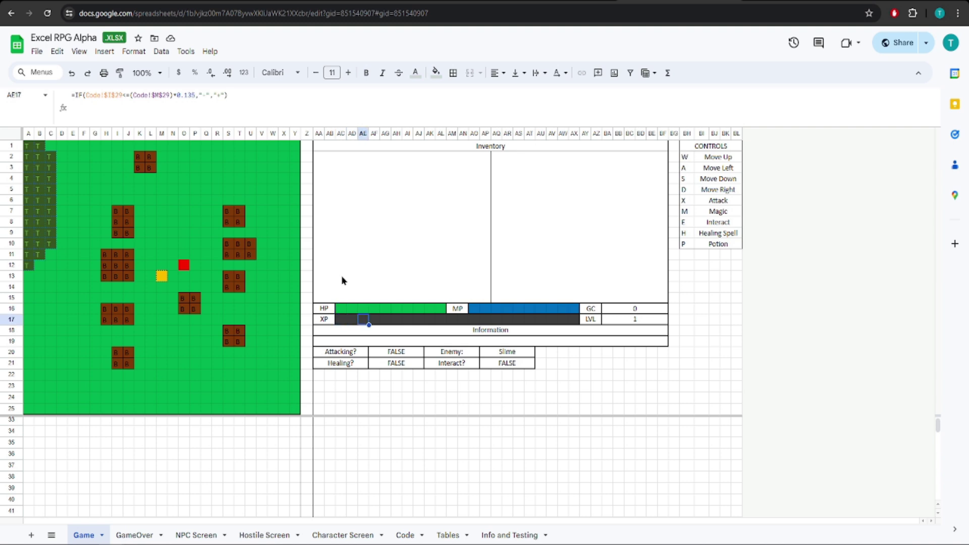
key(Right)
key(Right)
key(Right)
key(Right)
key(Right)
key(Right)
key(Right)
key(Right)
key(Right)
key(Right)
key(Right)
key(Right)
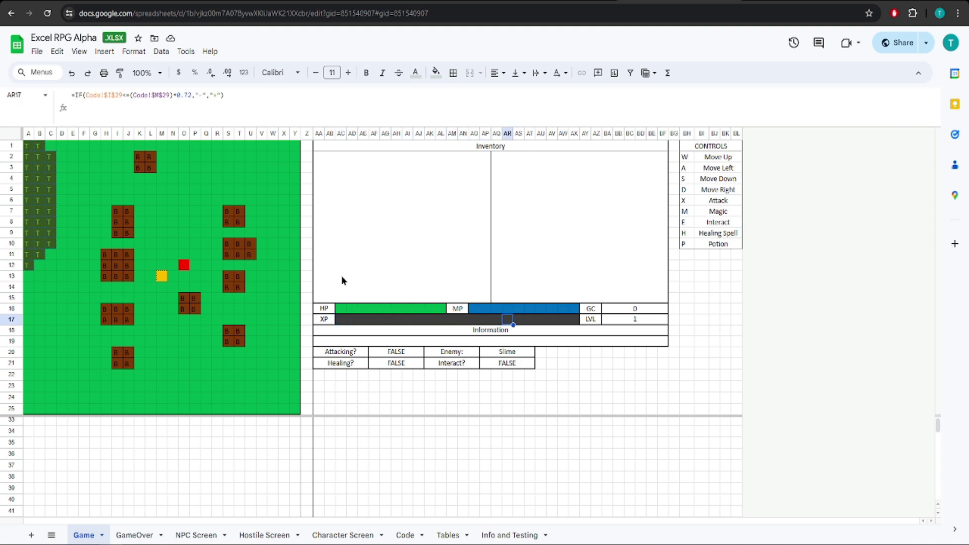
key(Right)
key(Right)
Inspect the MP bar formulas in row 16, plus the XP bar and LVL value in row 17
key(Up)
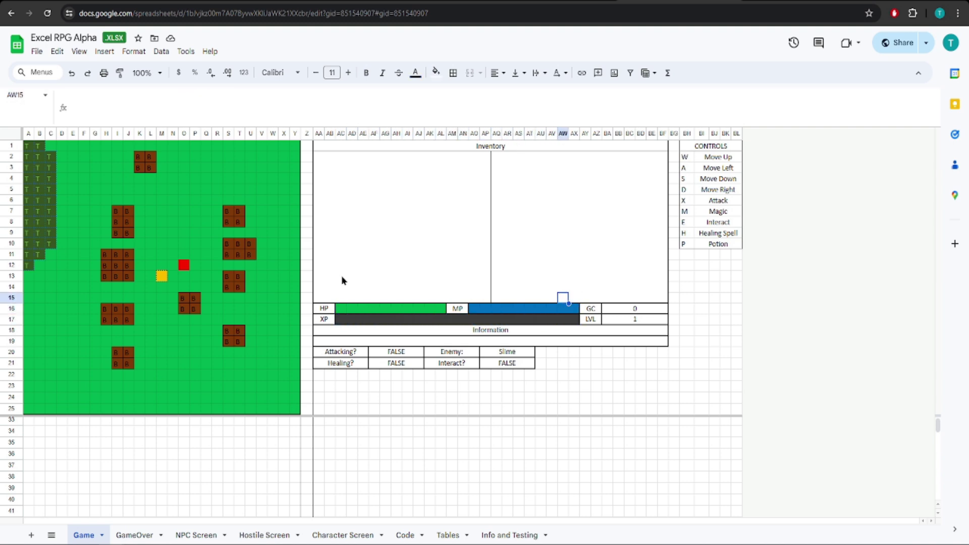
key(Left)
key(Left)
key(Left)
key(Left)
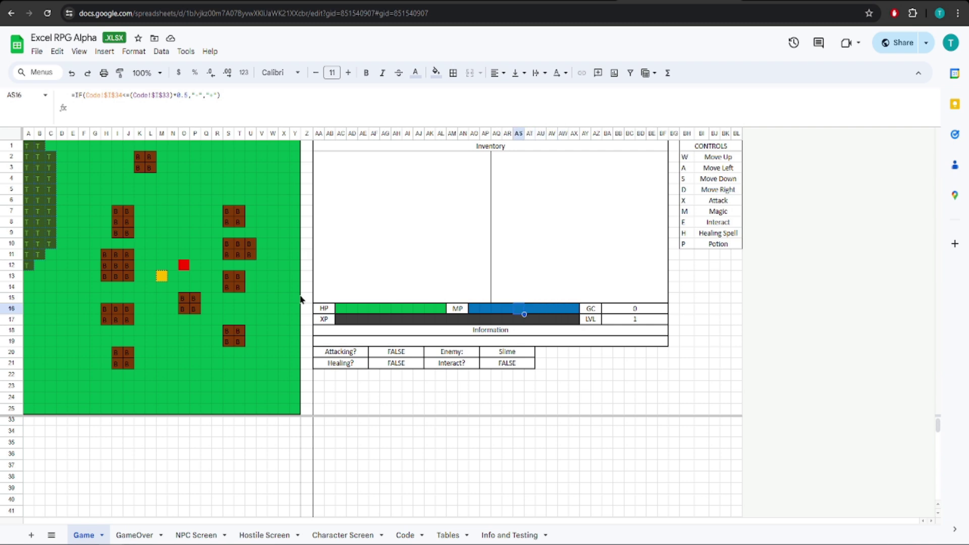
drag(347, 323, 578, 323)
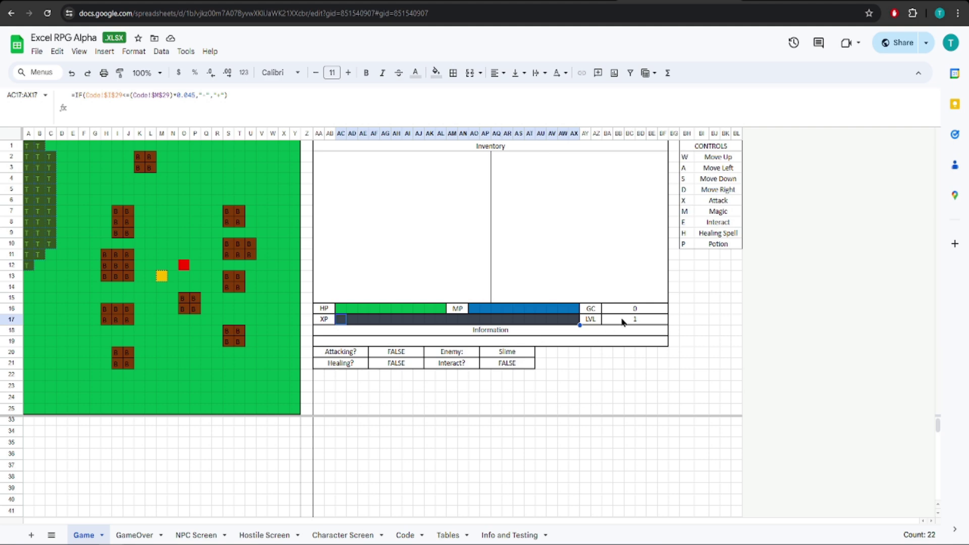
click(624, 320)
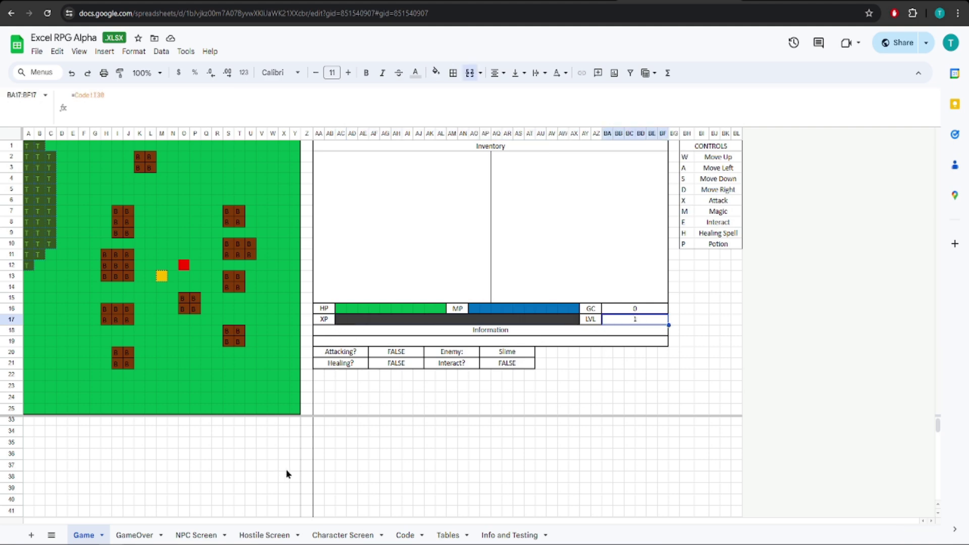
Review the Level, Max HP, Current HP, Max MP and Current MP formulas in I30:I34 of the Code sheet
click(408, 536)
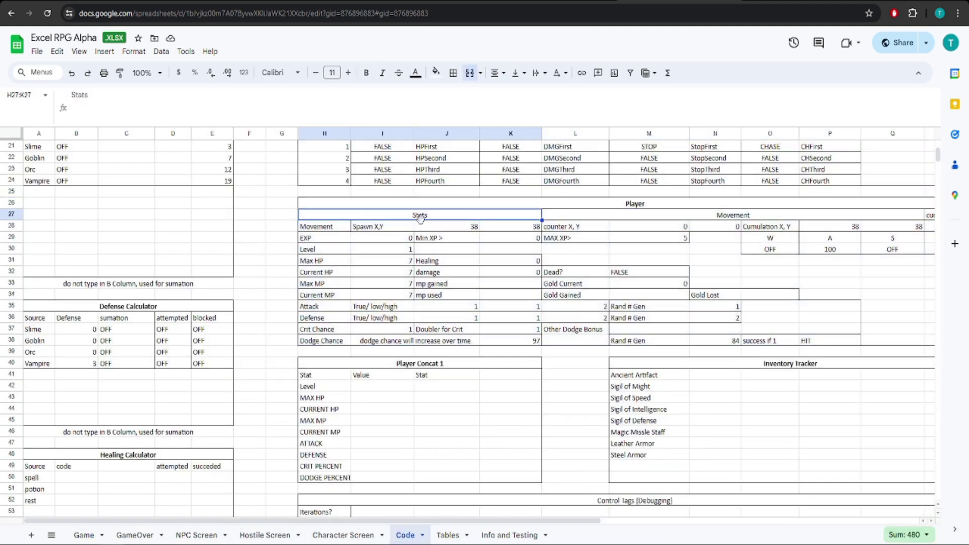
click(388, 252)
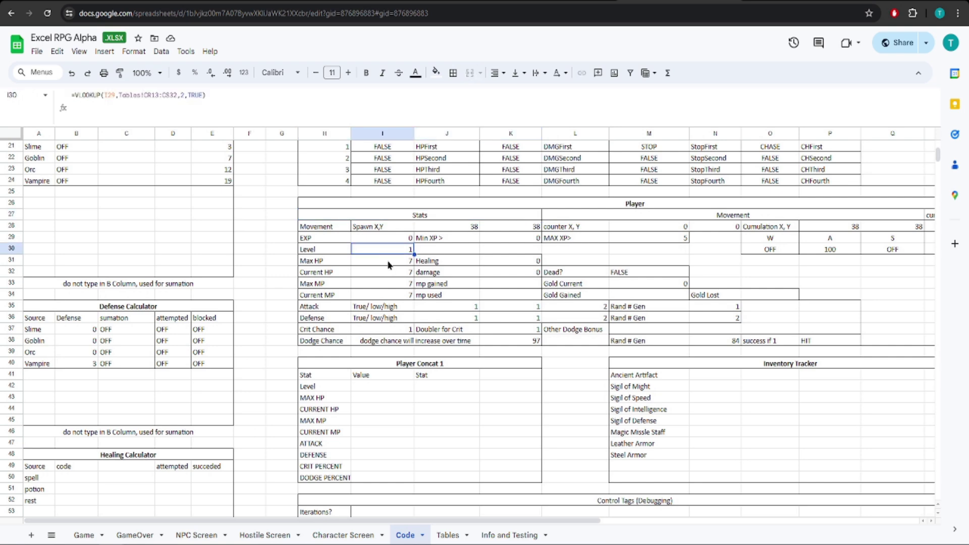
click(388, 262)
click(384, 274)
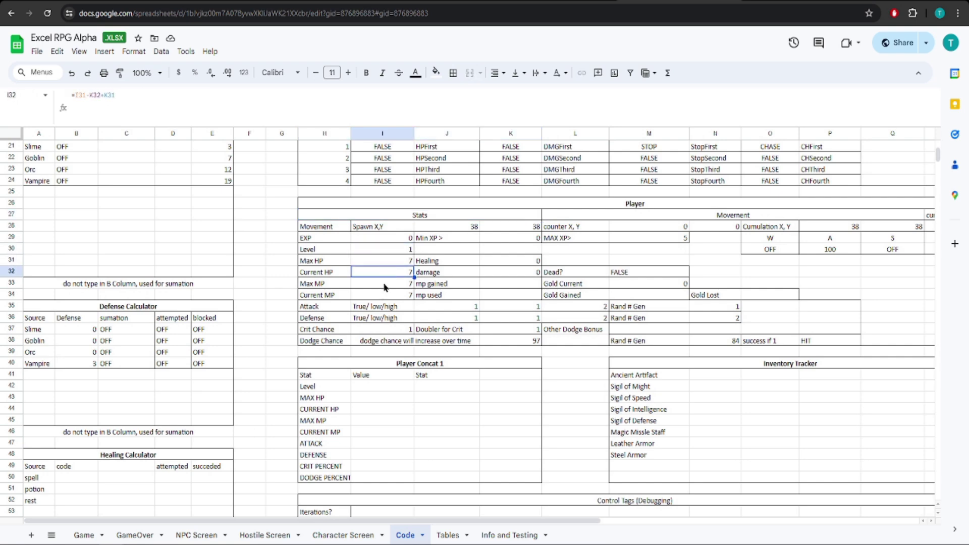
click(385, 286)
click(385, 297)
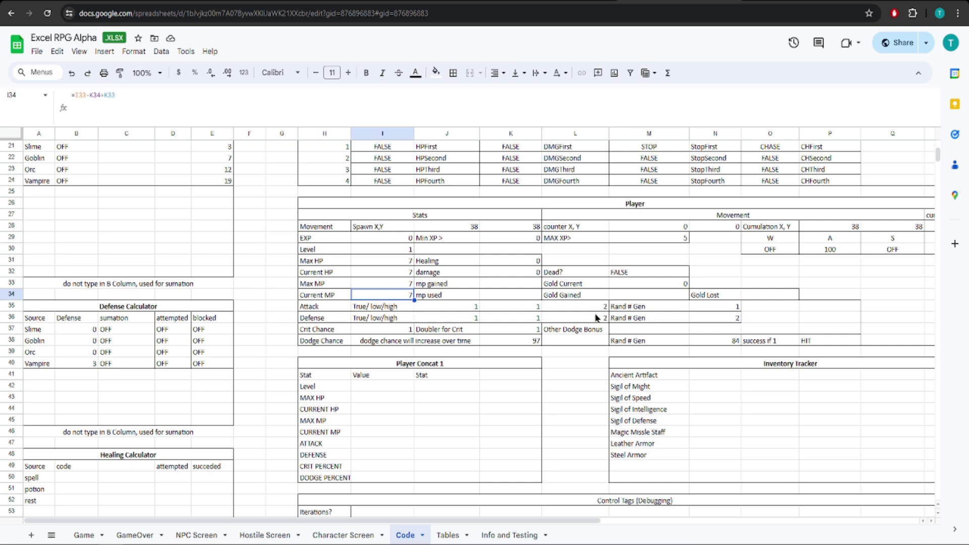
Review the Attack and Defense cells J35:O36 and the Crit Chance formulas in row 37
drag(444, 306, 765, 323)
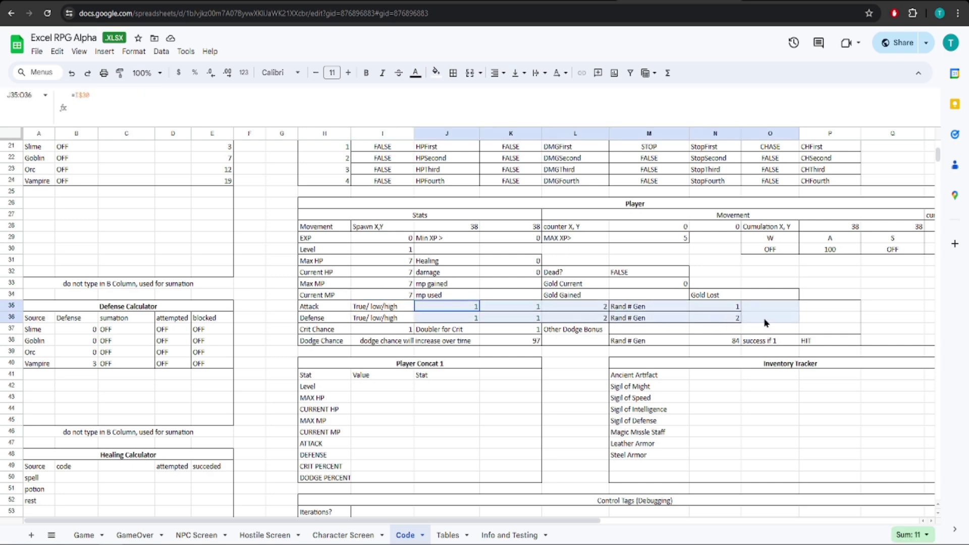
click(636, 318)
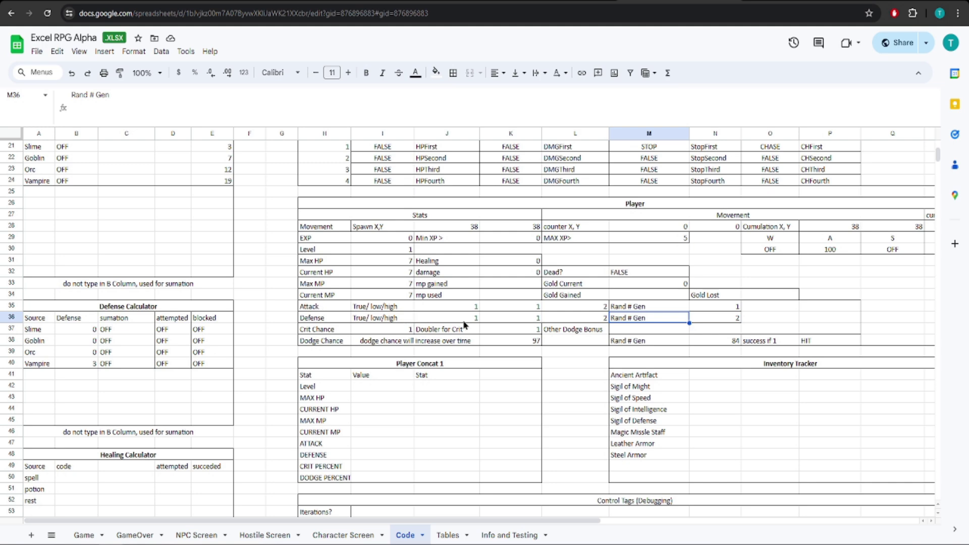
click(394, 329)
click(518, 331)
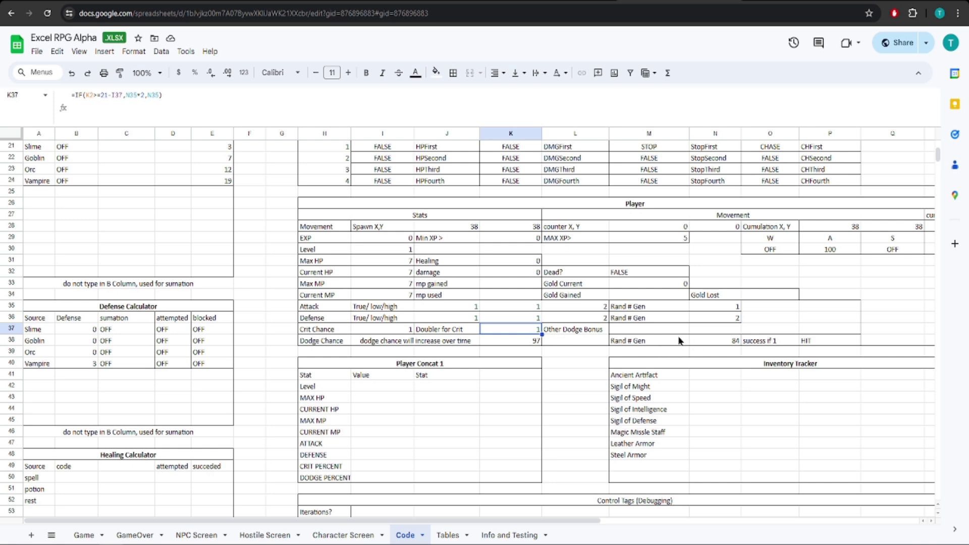
Set the Iterations? control flag in H54 to FALSE and check the Defense Calculator cells B37:E40
scroll(676, 331, up, 2)
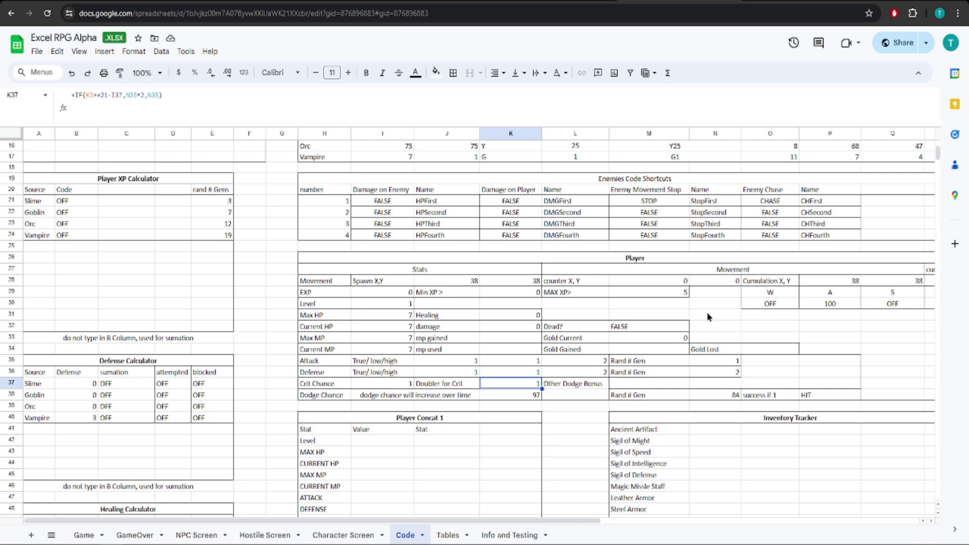
scroll(277, 368, down, 6)
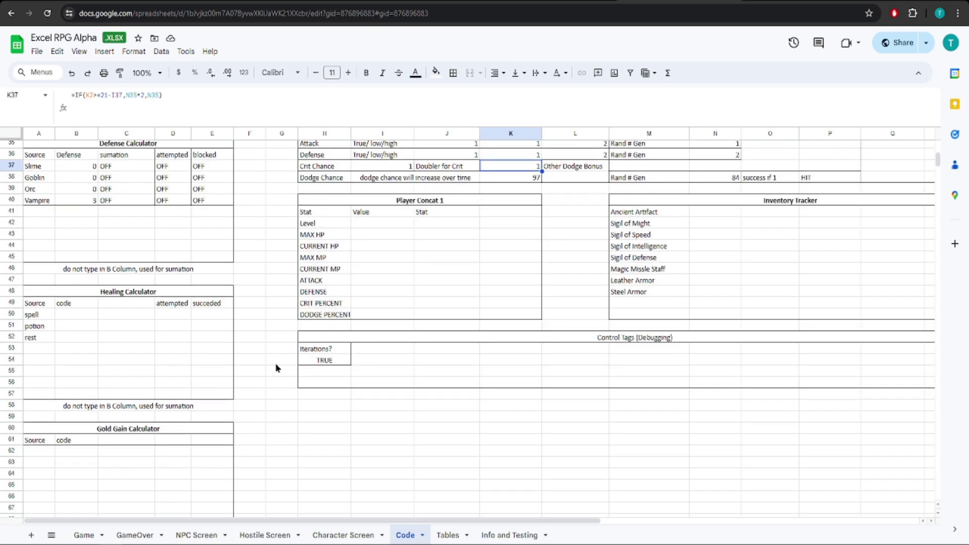
click(325, 361)
scroll(386, 295, up, 2)
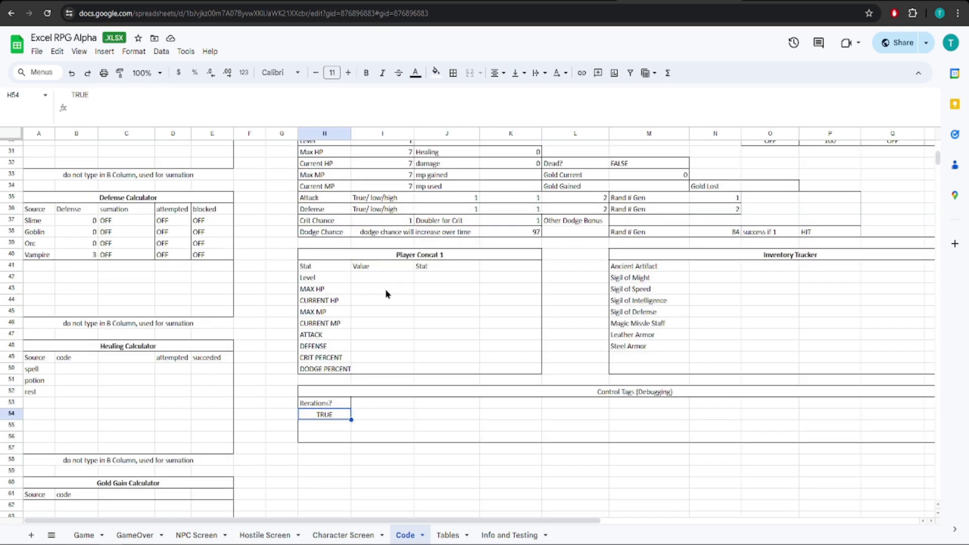
text(FALSE)
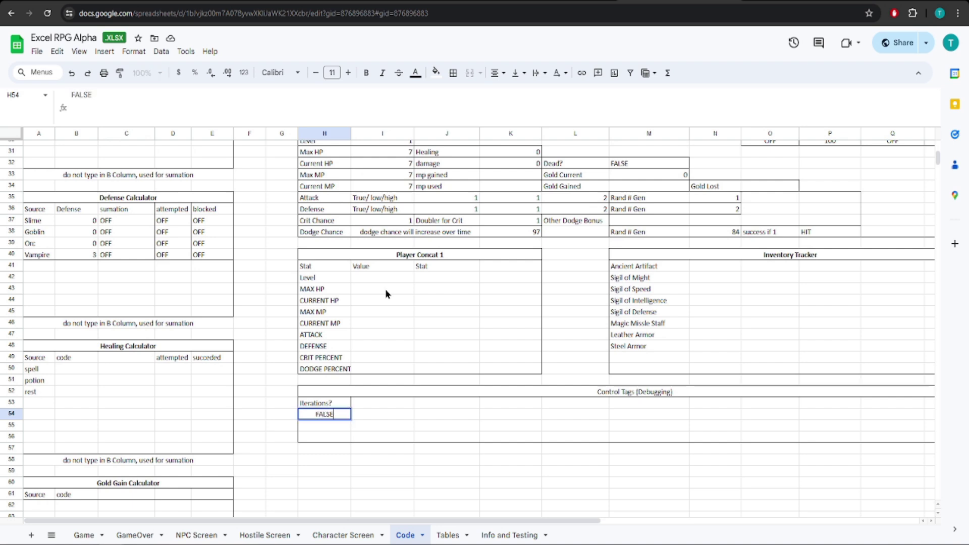
key(Return)
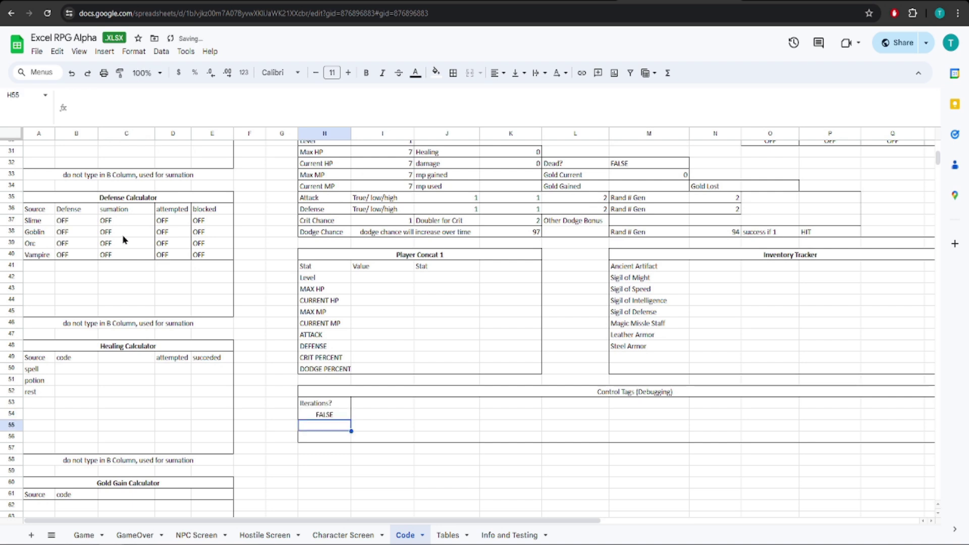
drag(61, 222, 221, 256)
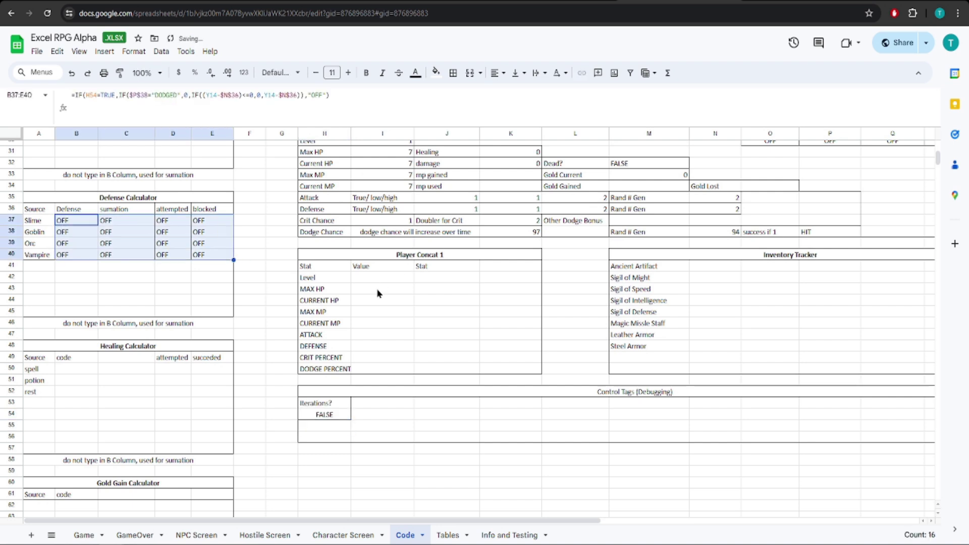
Set the Iterations? control flag in H54 back to TRUE and check the Defense values in B37:B40
click(328, 413)
text(TRUE)
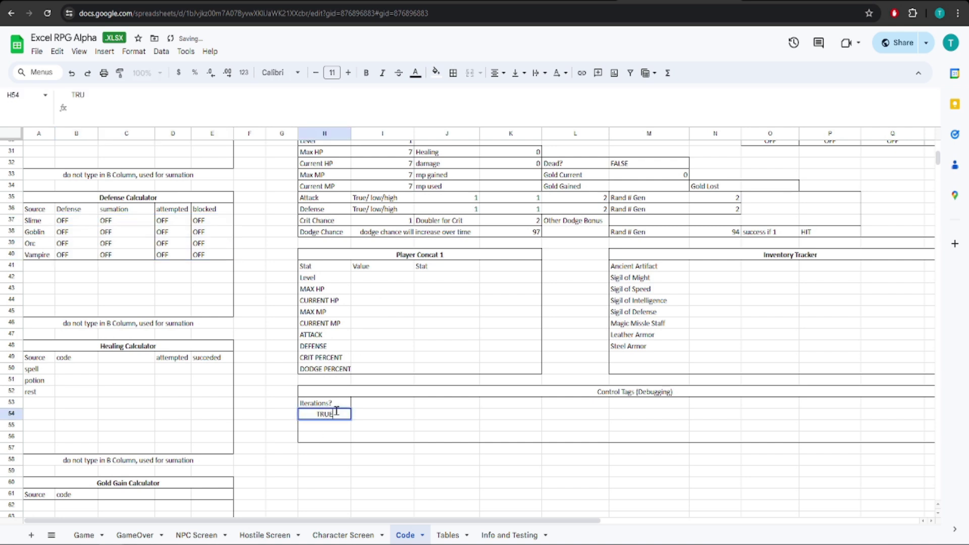
key(Return)
click(262, 327)
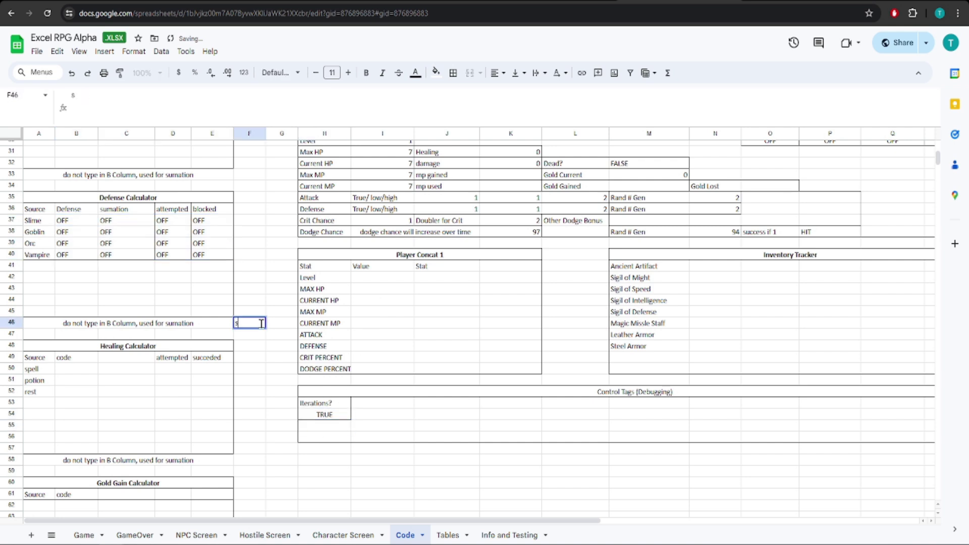
key(Up)
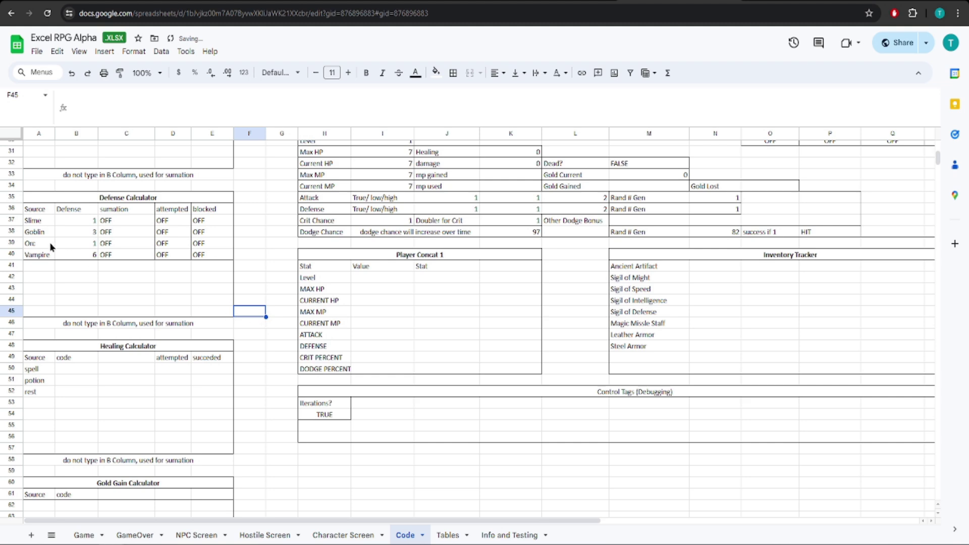
drag(76, 221, 81, 266)
key(Right)
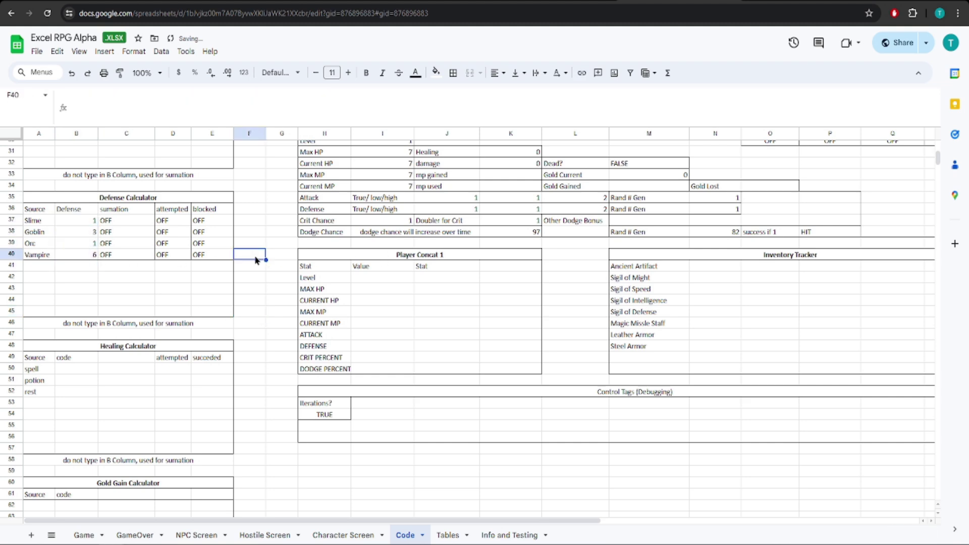
Inspect the Slime summation formula in C37 and the first NPC iteration formula in S6 of the Code sheet
scroll(50, 248, up, 3)
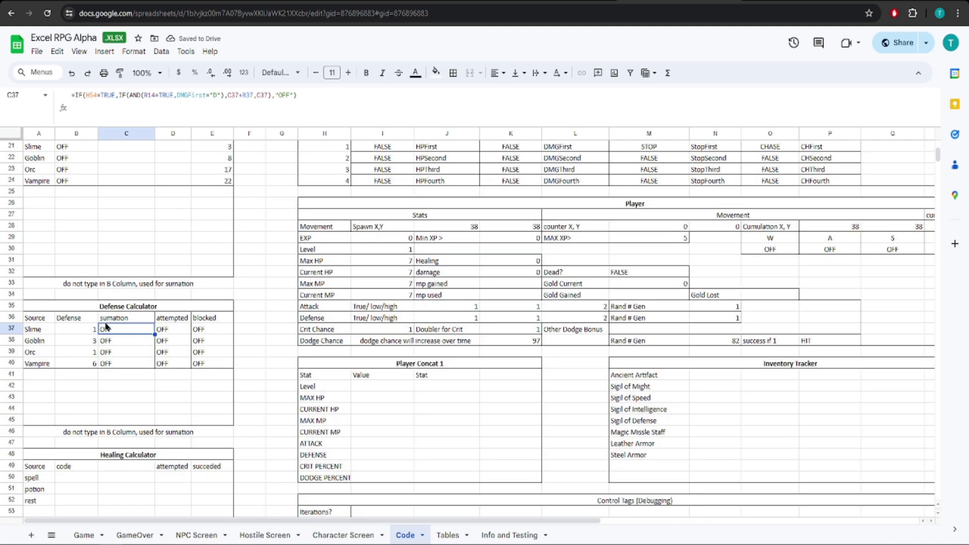
scroll(504, 245, up, 5)
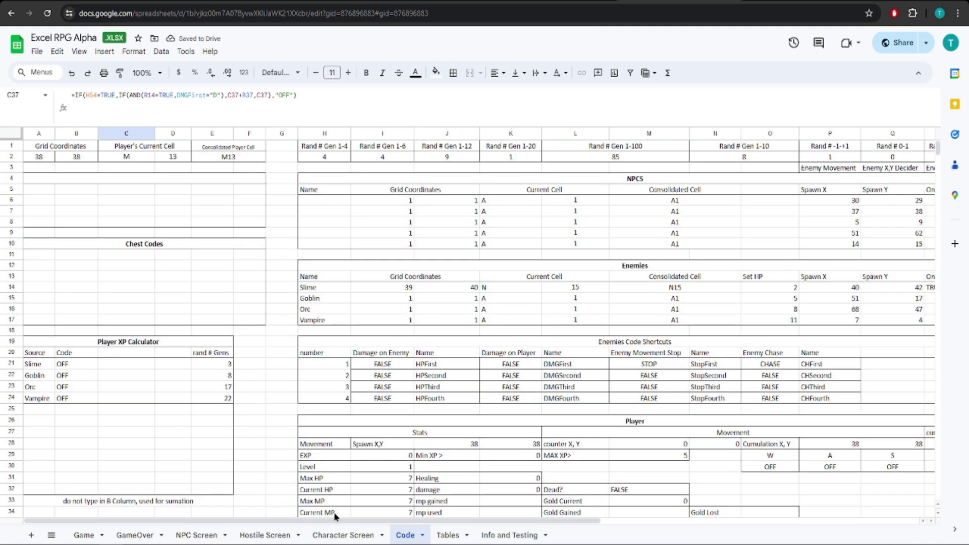
drag(337, 520, 656, 520)
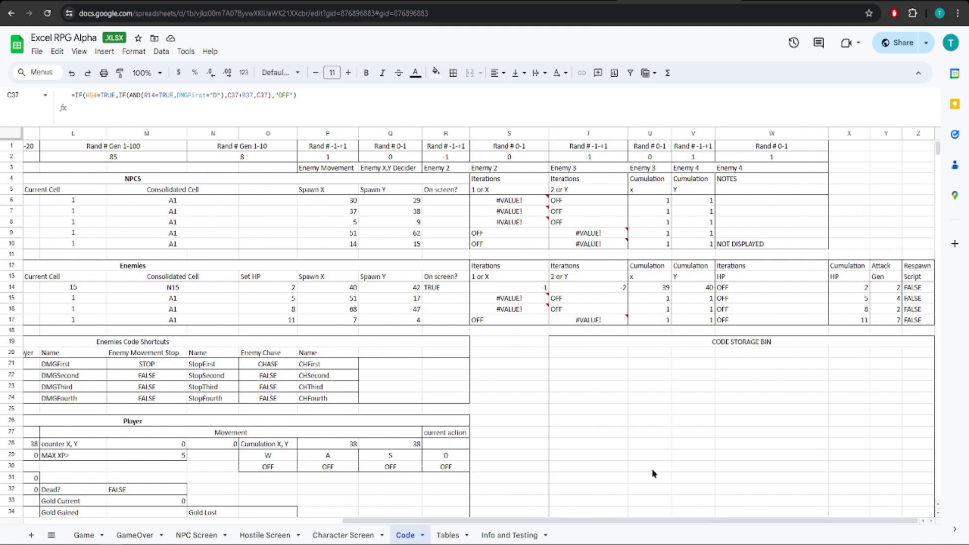
click(505, 204)
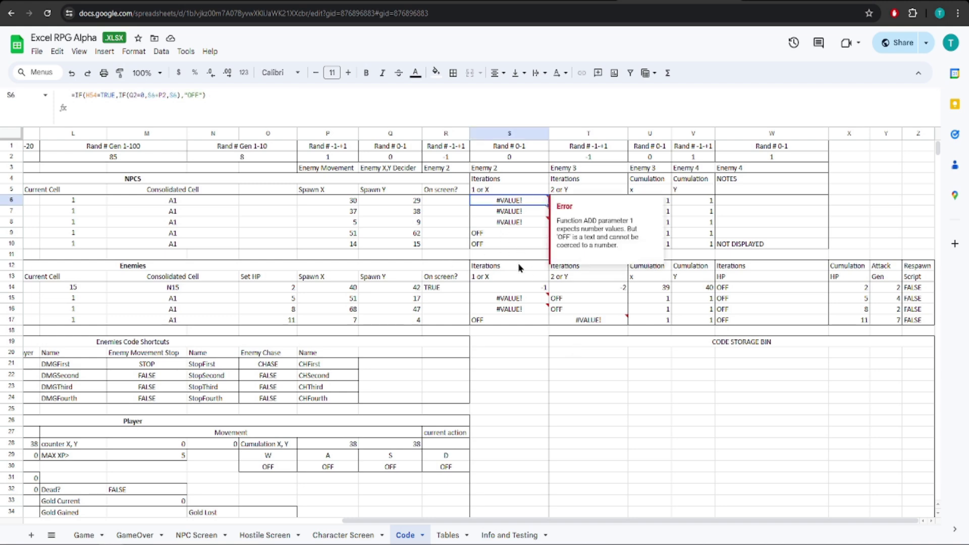
click(646, 352)
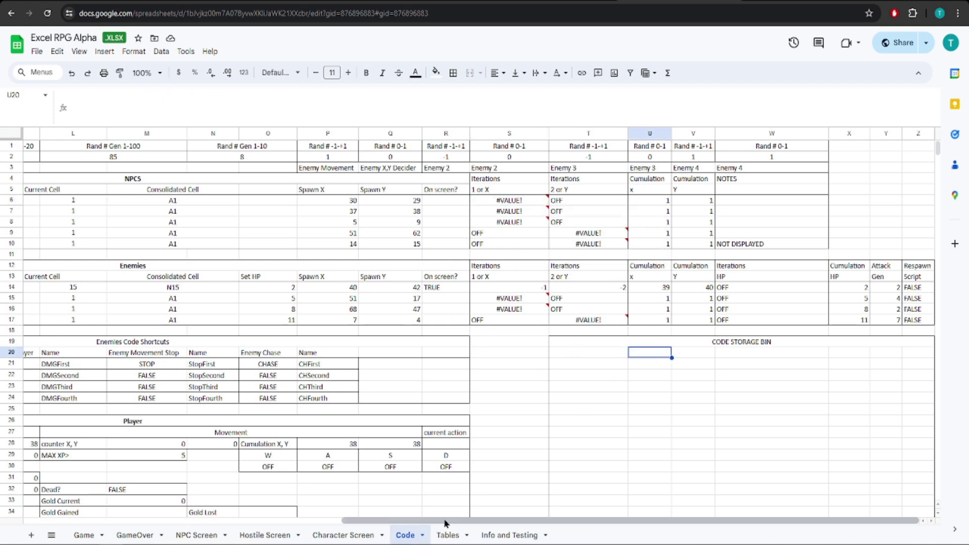
drag(435, 520, 119, 520)
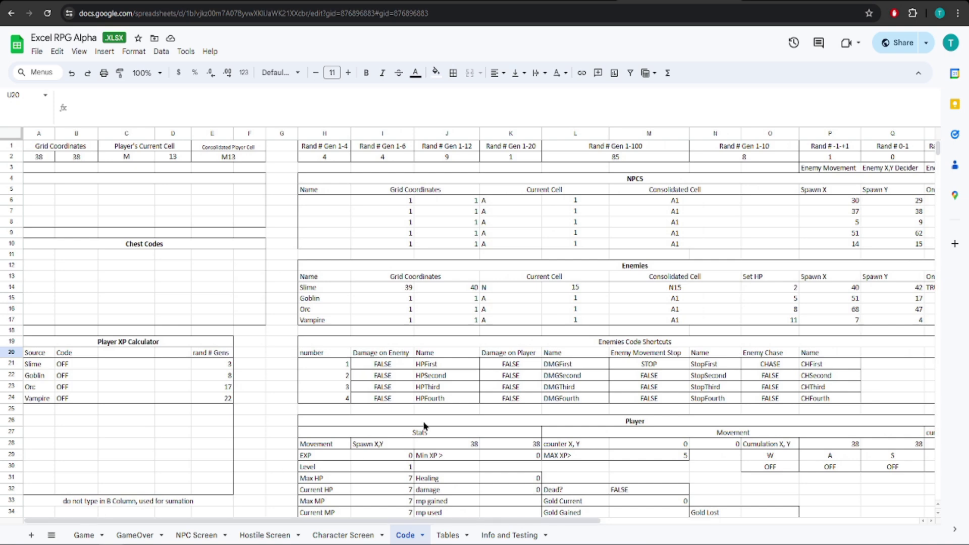